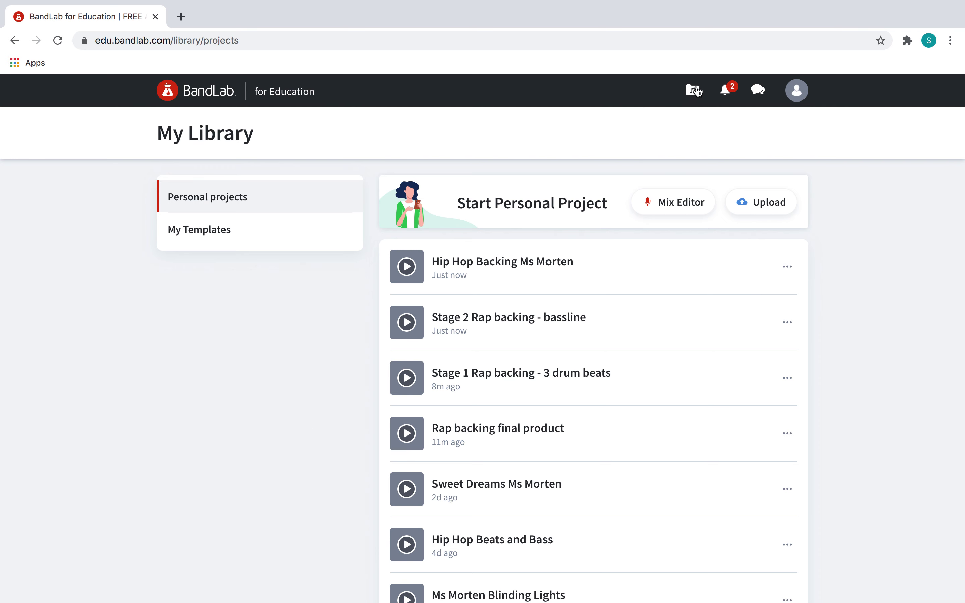
# Step: From My Library, open the Hip Hop Backing project in the Mix Editor
pyautogui.click(787, 267)
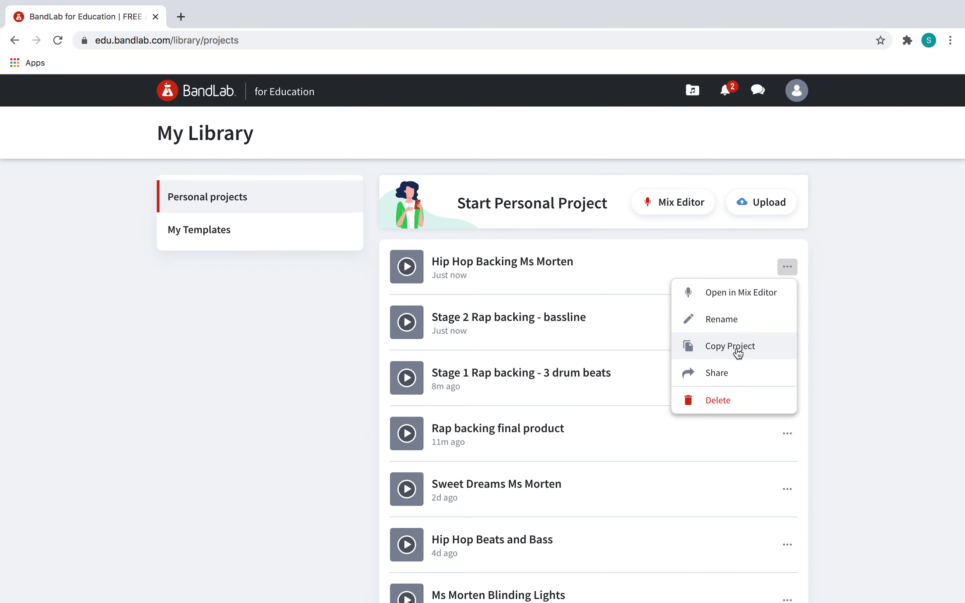
pyautogui.click(754, 290)
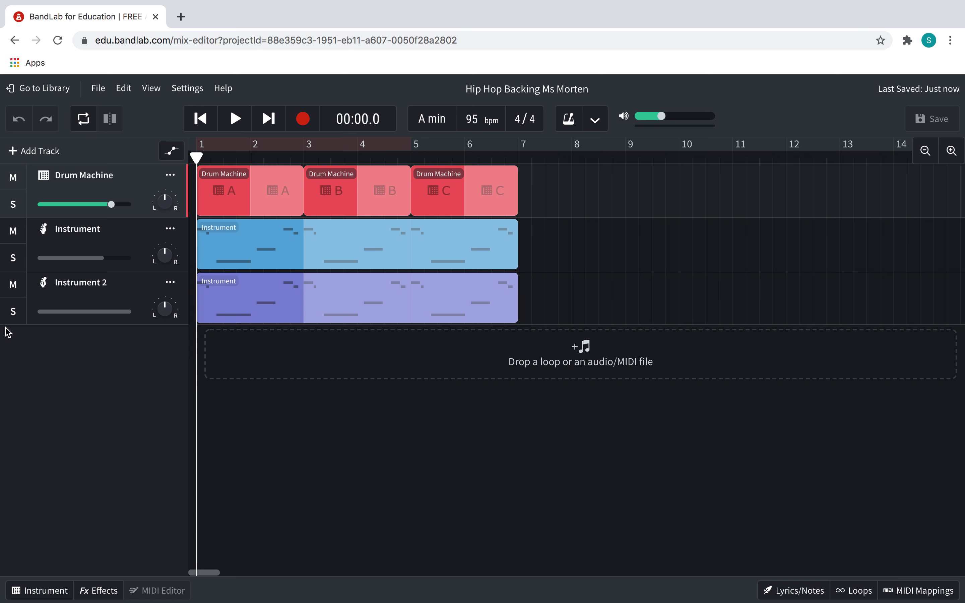
# Step: Select the Instrument 2 track header
pyautogui.click(92, 304)
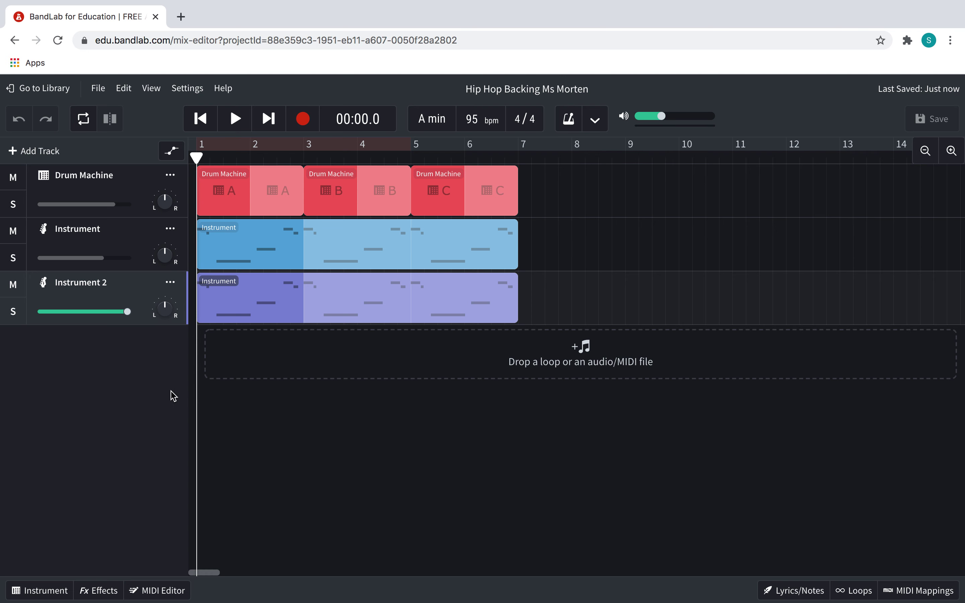
# Step: Add a new virtual instrument track, Instrument 3, and show its instrument settings and keyboard
pyautogui.click(39, 150)
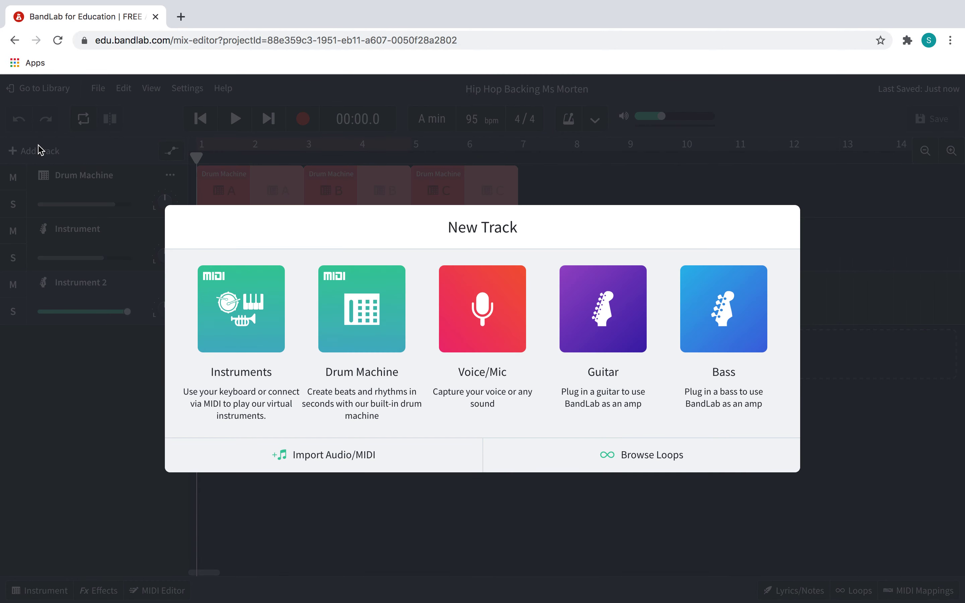
pyautogui.click(230, 303)
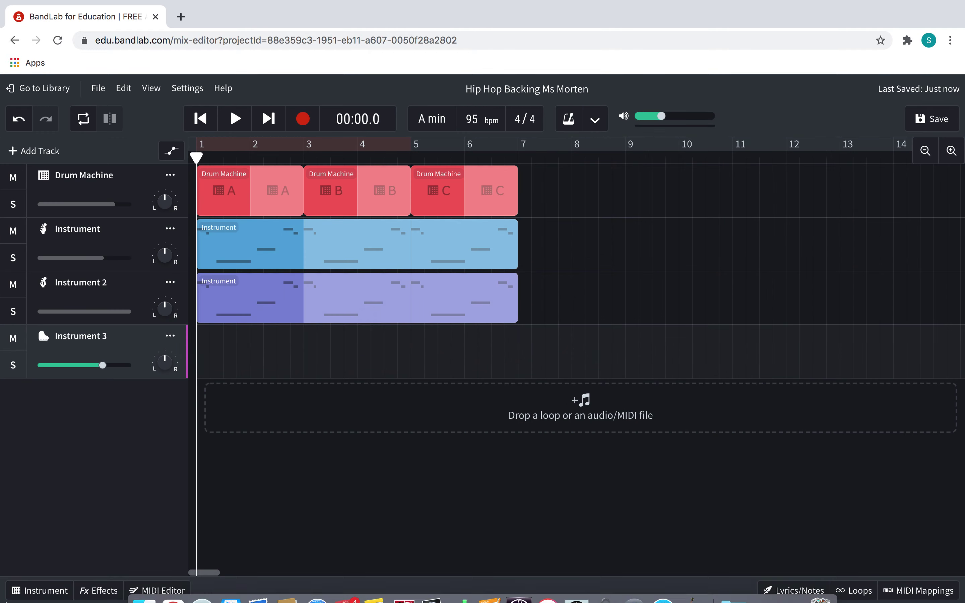
pyautogui.click(28, 592)
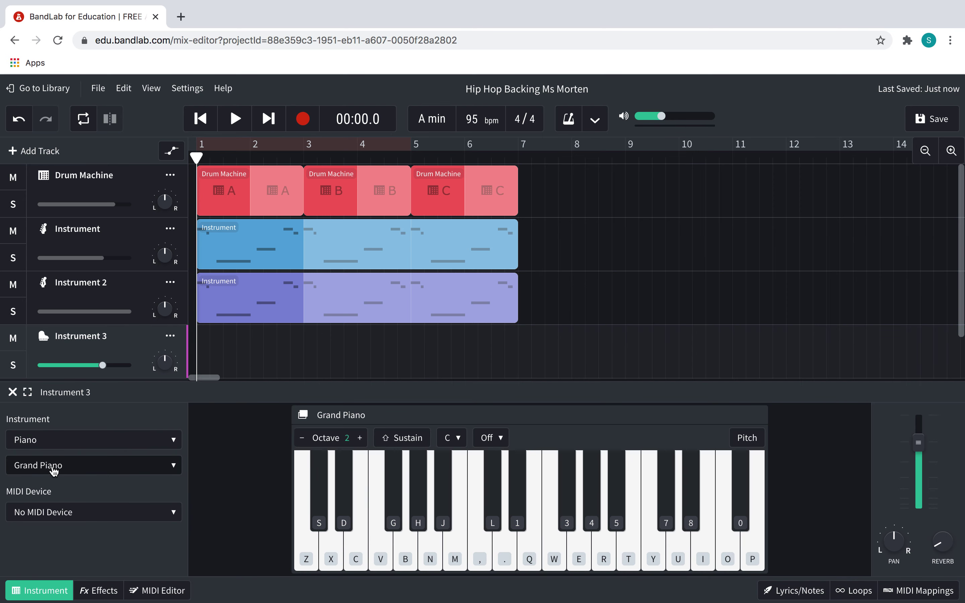
# Step: Set Instrument 3's instrument category to Synth Leads, turning up the computer volume
pyautogui.click(66, 450)
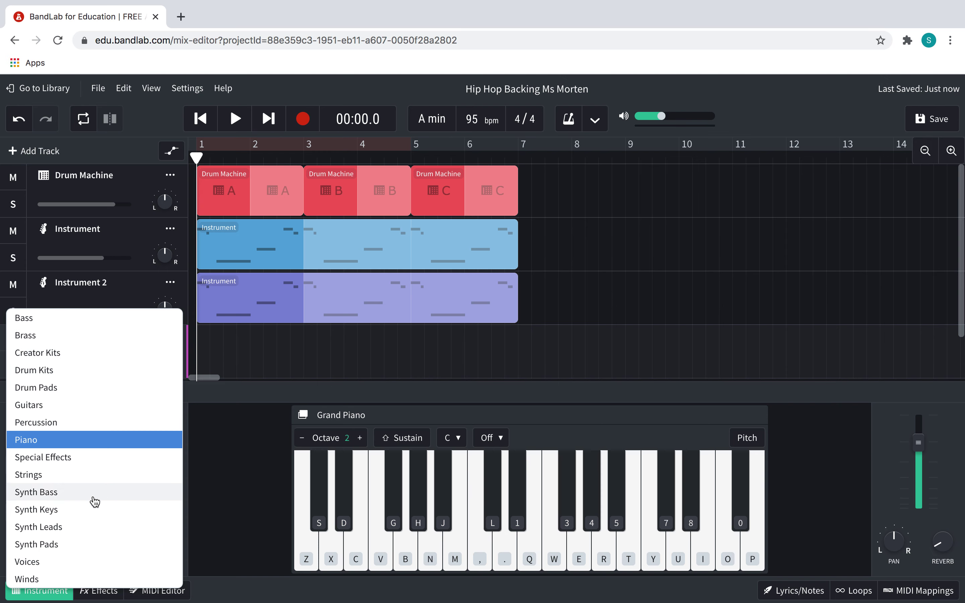
pyautogui.click(83, 531)
pyautogui.press('XF86AudioRaiseVolume')
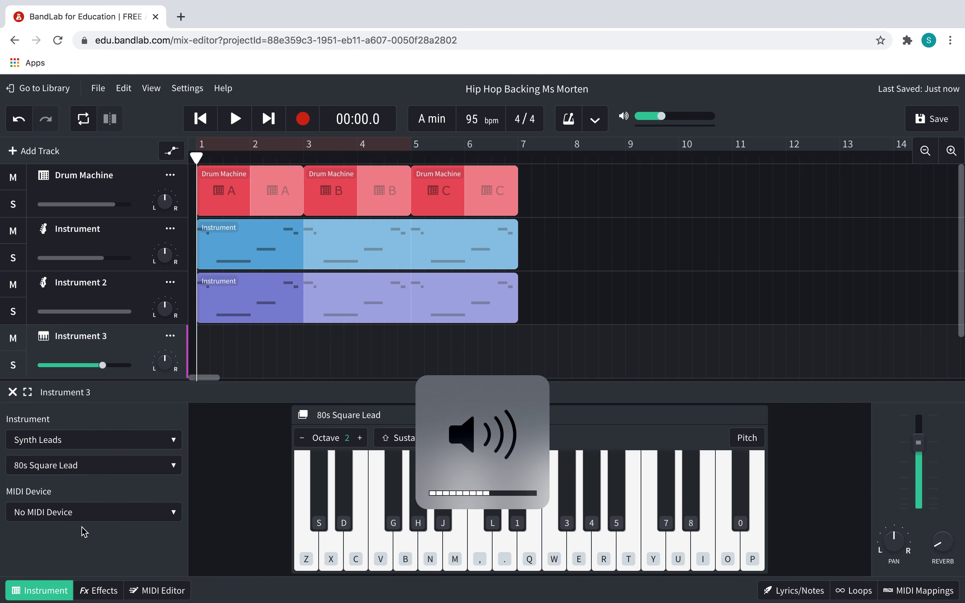
pyautogui.press('XF86AudioRaiseVolume')
pyautogui.click(81, 453)
pyautogui.click(155, 439)
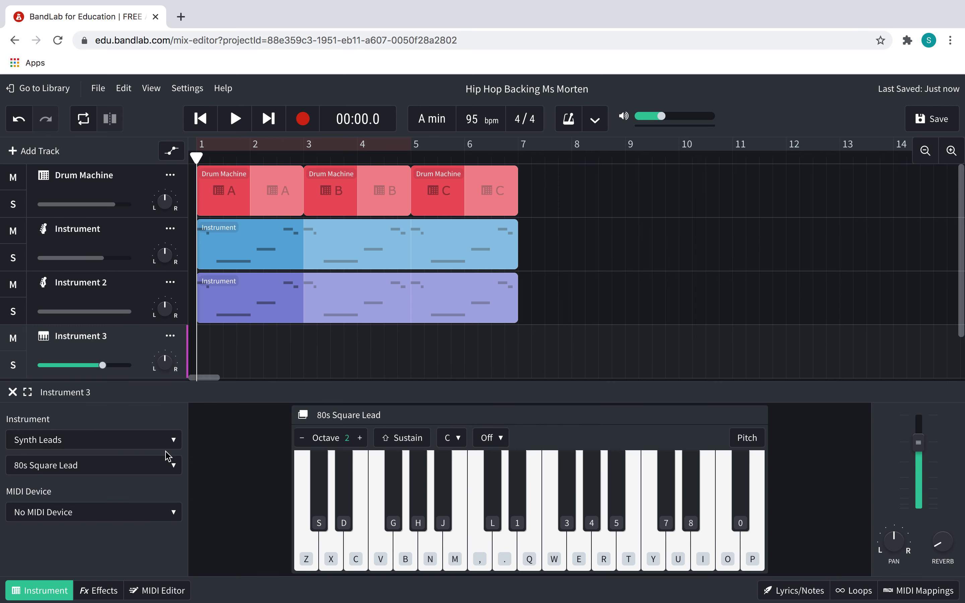
# Step: Keep the 80s Square Lead preset and test several notes across the on-screen piano
pyautogui.click(55, 465)
pyautogui.click(291, 500)
pyautogui.click(529, 559)
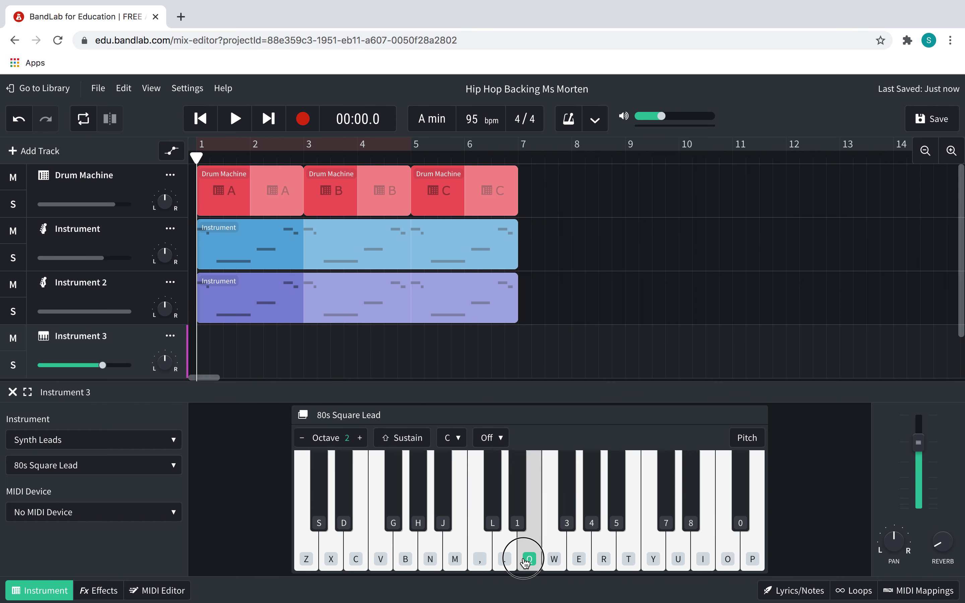
pyautogui.click(354, 559)
pyautogui.click(504, 559)
pyautogui.click(554, 559)
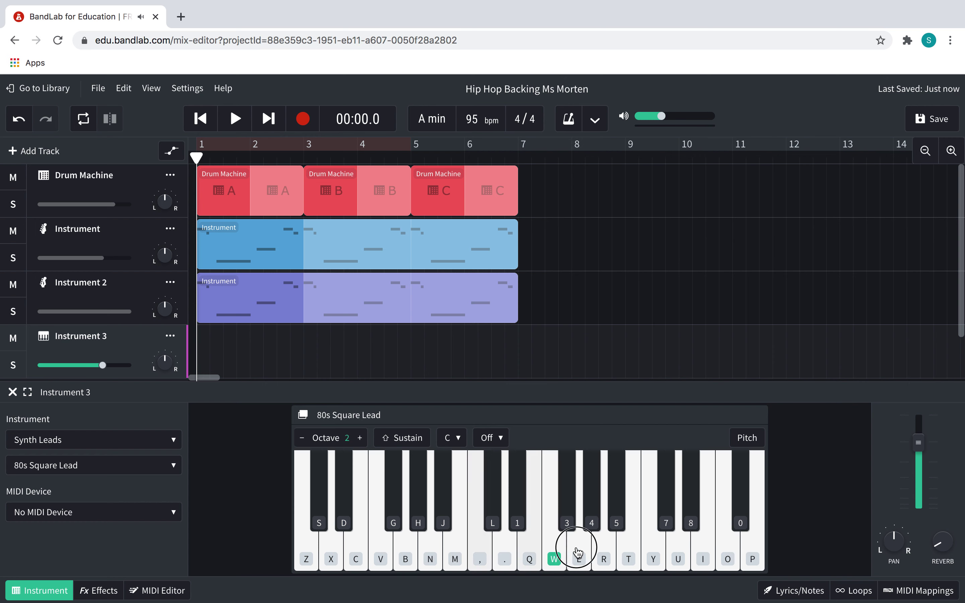
pyautogui.click(674, 543)
pyautogui.click(722, 542)
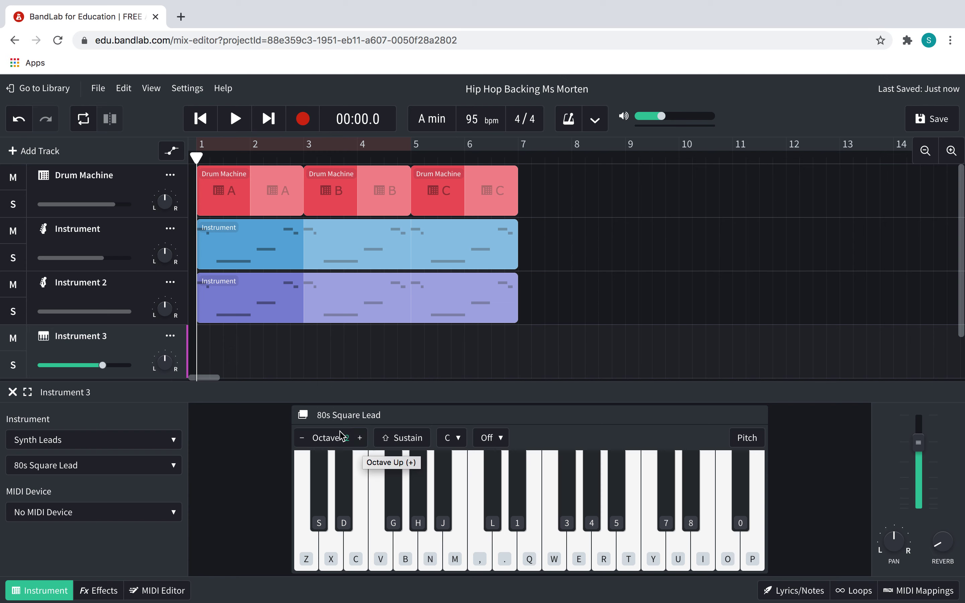
# Step: Raise the keyboard range from octave 2 to octave 4, testing notes at each step
pyautogui.click(359, 438)
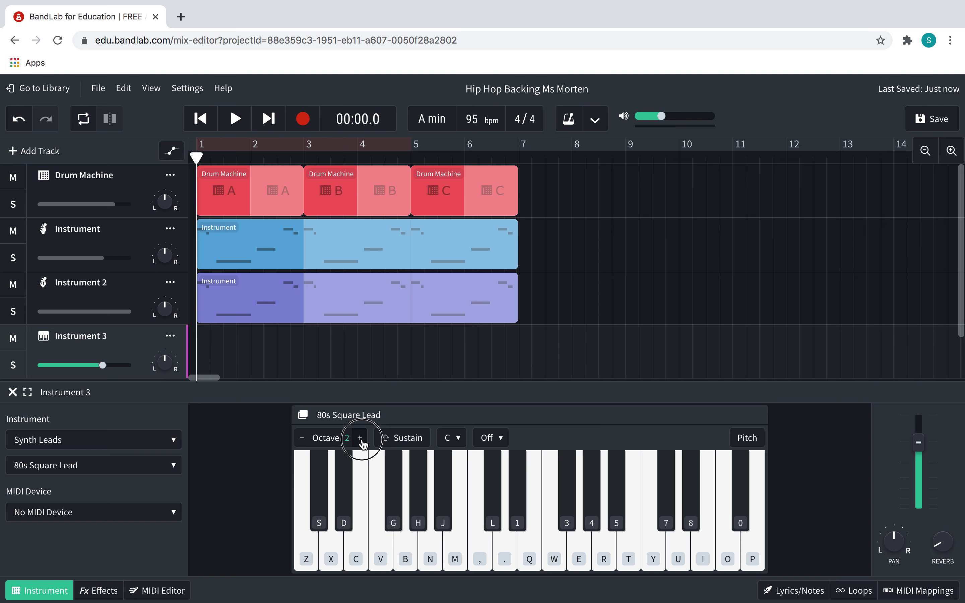
pyautogui.click(483, 556)
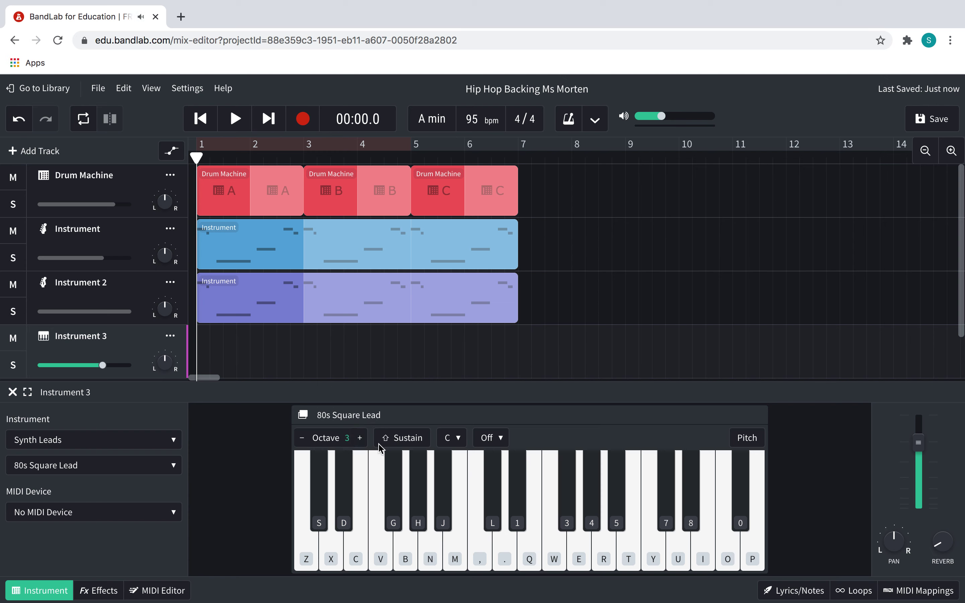
pyautogui.click(359, 438)
pyautogui.click(480, 557)
pyautogui.click(532, 562)
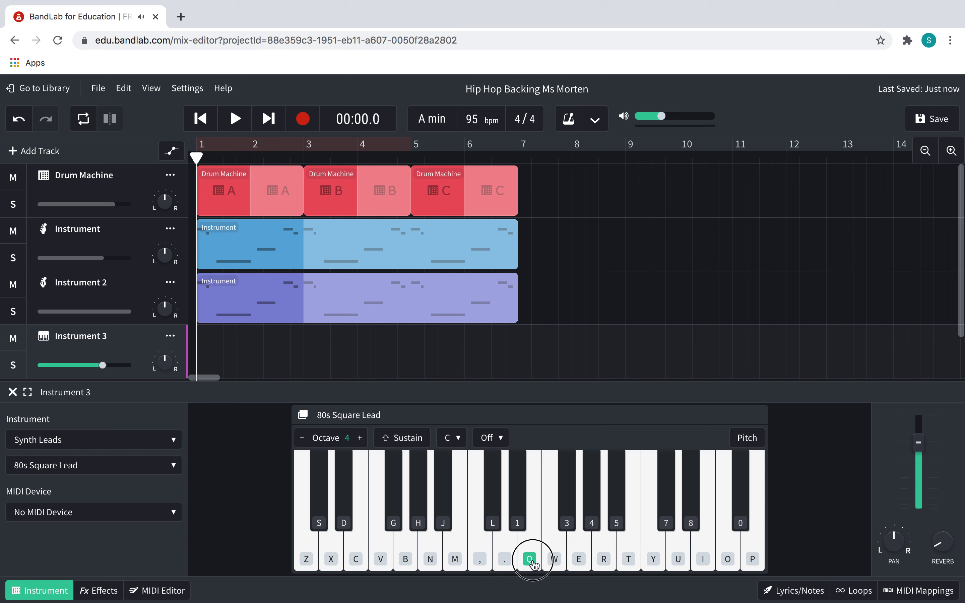
pyautogui.click(608, 561)
pyautogui.click(656, 554)
pyautogui.click(699, 556)
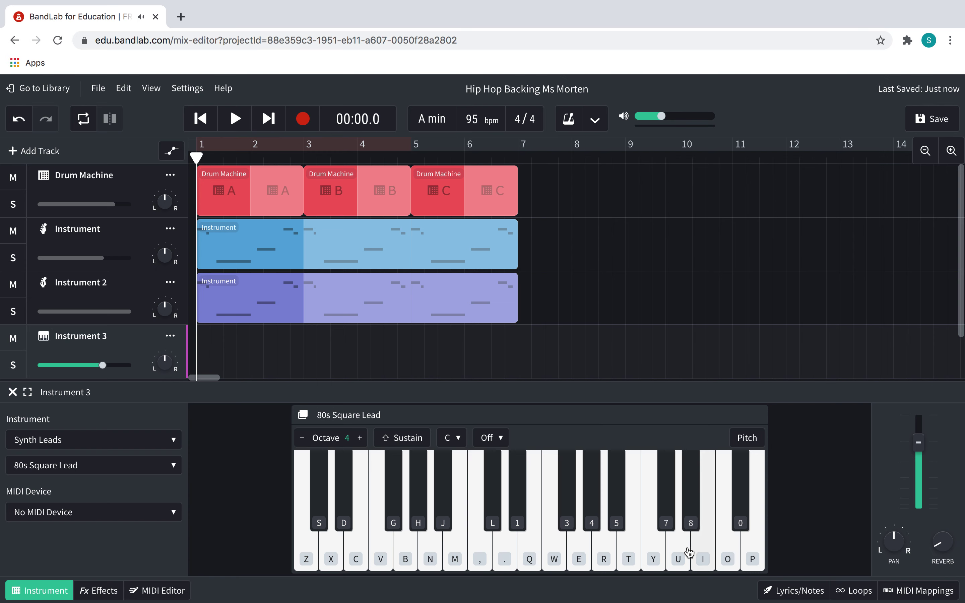
pyautogui.click(653, 556)
pyautogui.click(604, 556)
# Step: Try the Hyper Pop Synth preset at octave 4 with a few notes
pyautogui.click(97, 463)
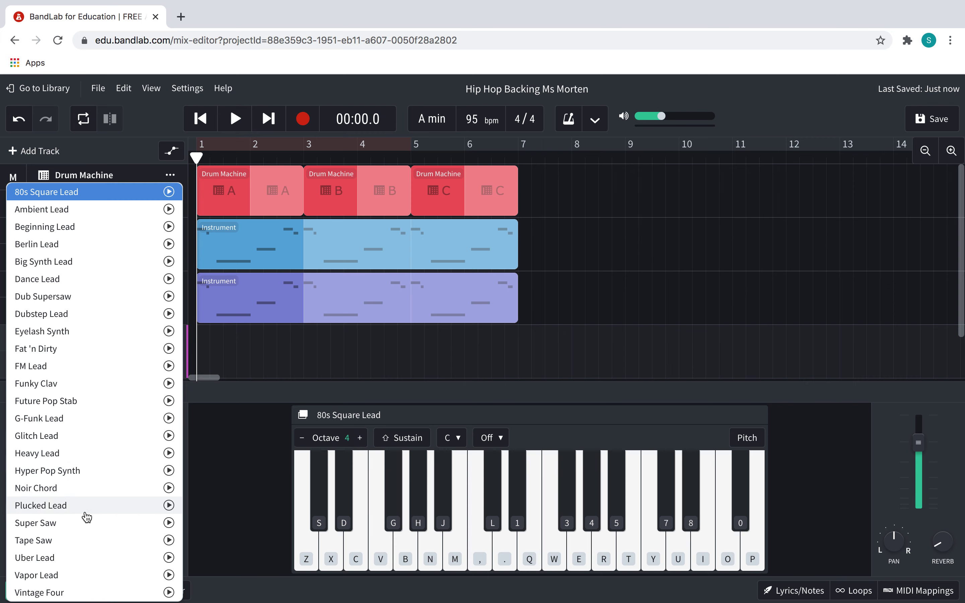
pyautogui.click(71, 466)
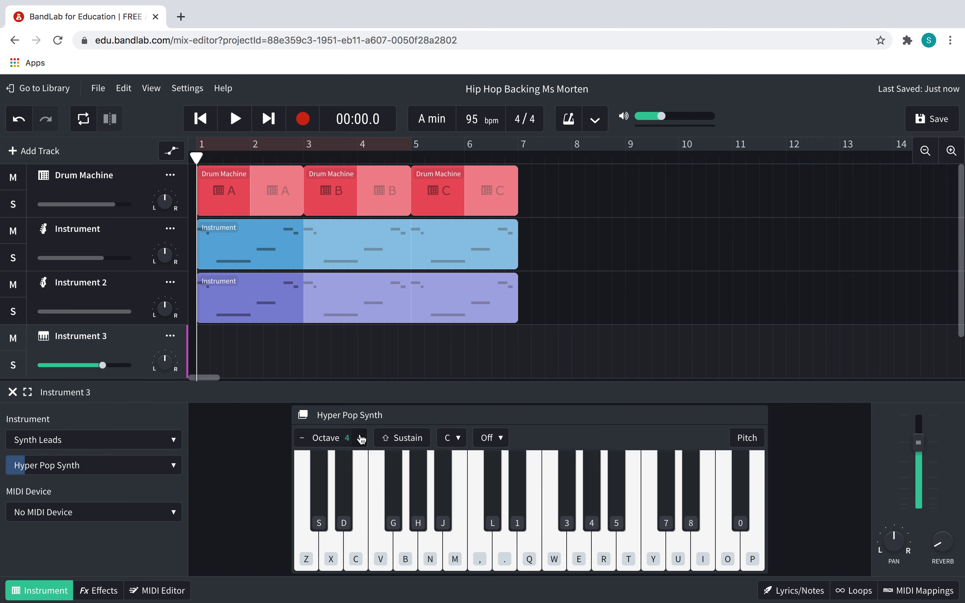
pyautogui.click(302, 437)
pyautogui.click(360, 438)
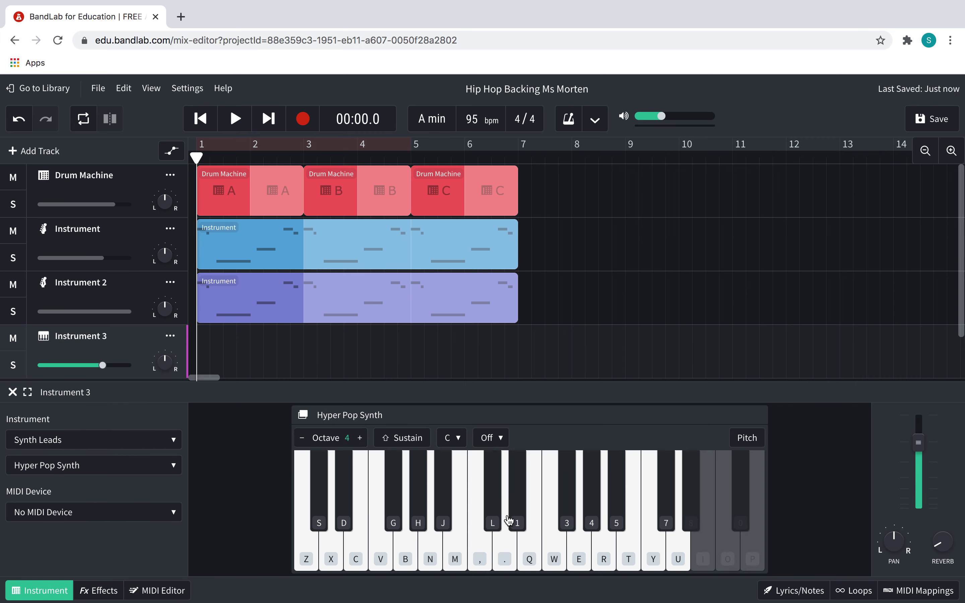
pyautogui.click(494, 527)
pyautogui.click(481, 546)
pyautogui.click(426, 545)
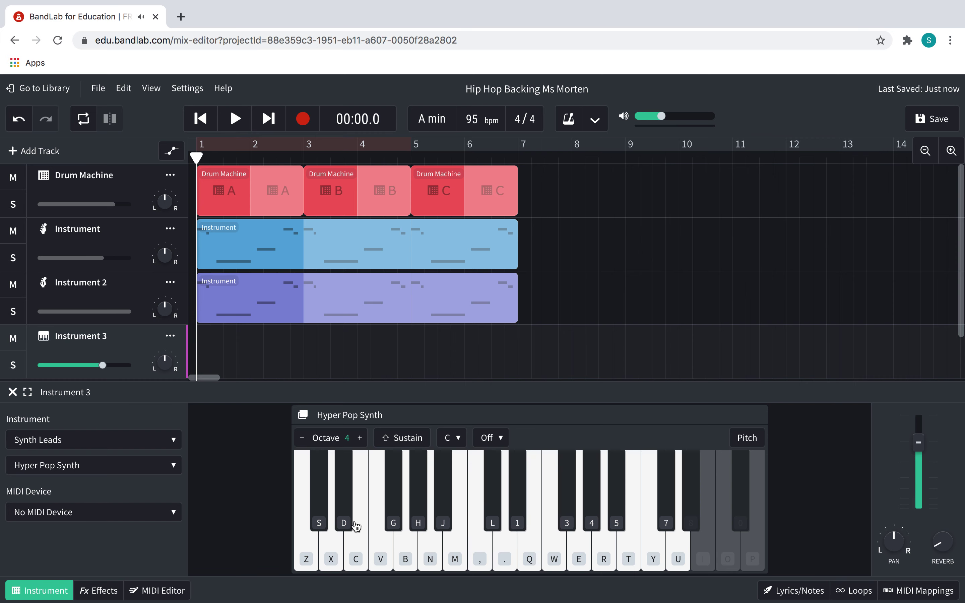
# Step: Switch Instrument 3 to the G-Funk Lead preset, test notes, and raise it to octave 5
pyautogui.click(134, 466)
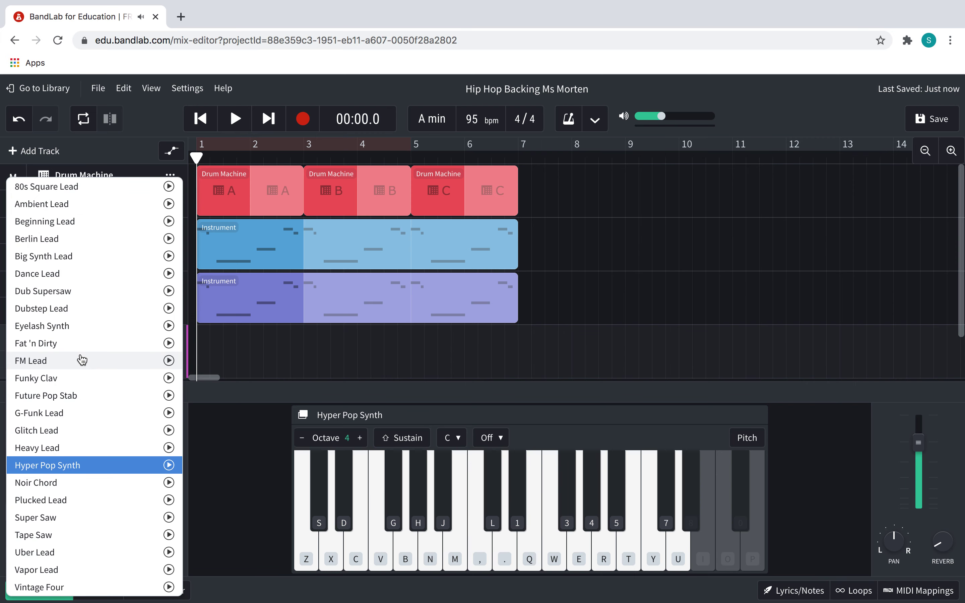
pyautogui.click(73, 414)
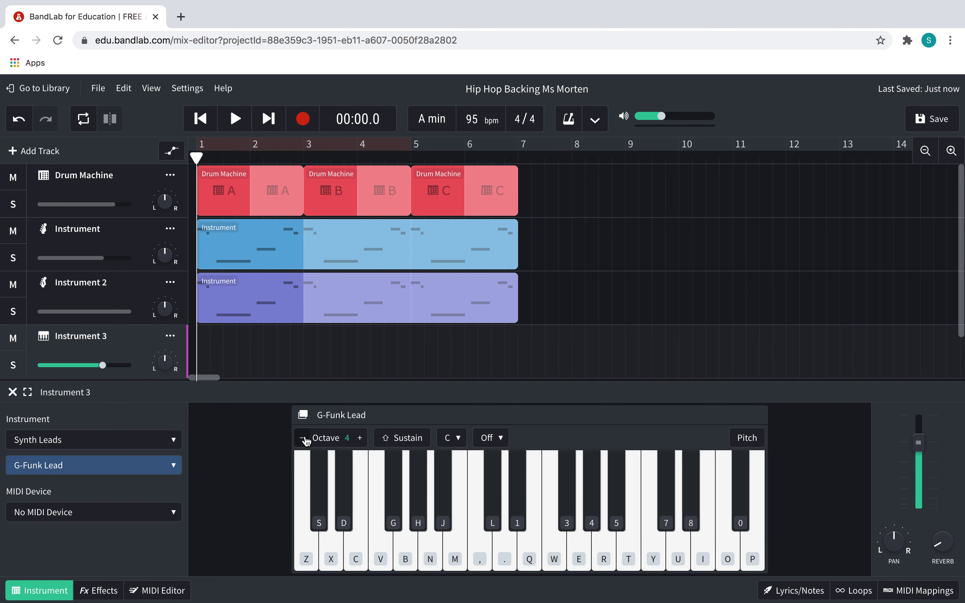
pyautogui.click(432, 560)
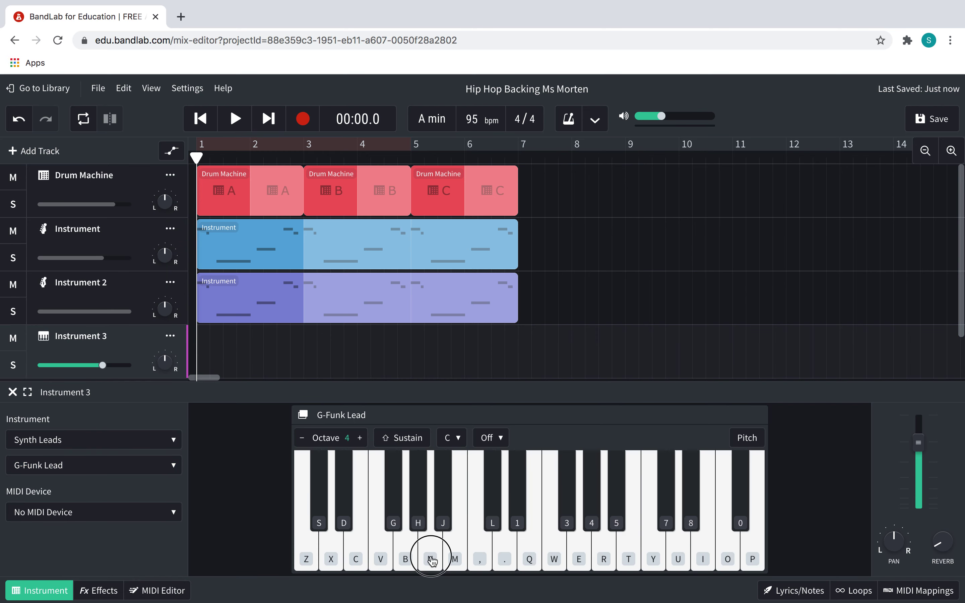
pyautogui.click(486, 549)
pyautogui.press('q')
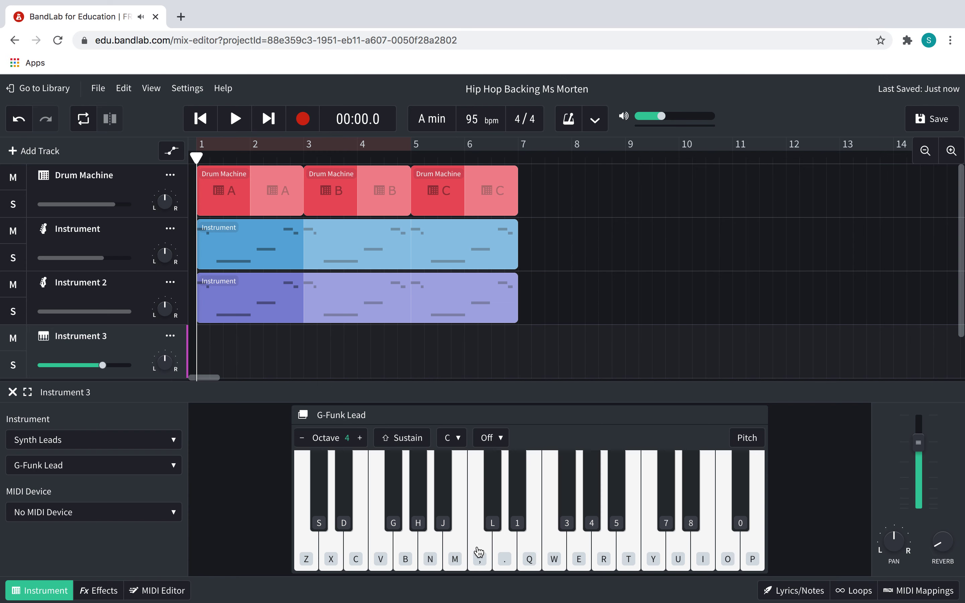
pyautogui.click(430, 557)
pyautogui.click(361, 437)
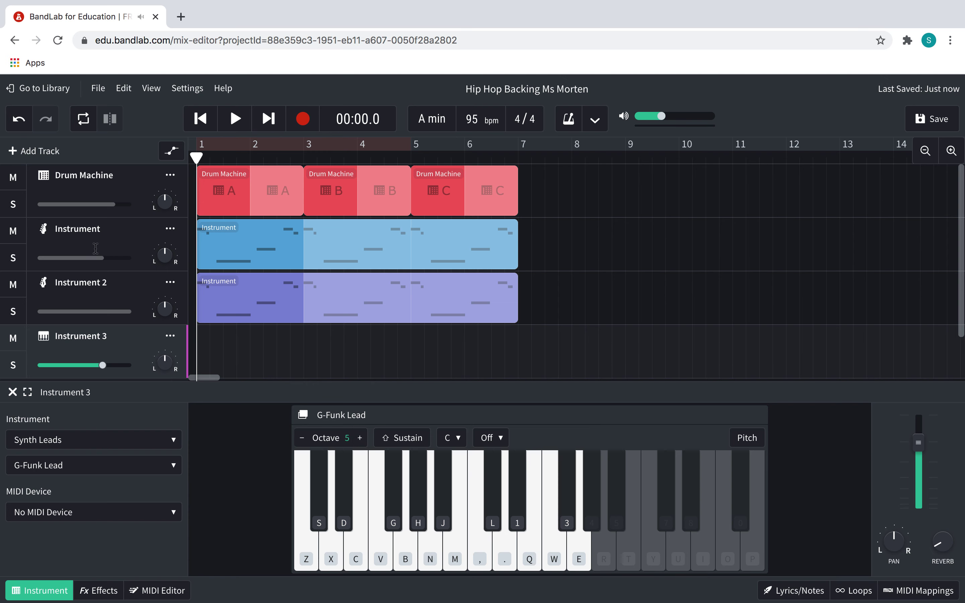
# Step: Solo Instrument 3 and the Drum Machine, and show the Drum Machine's 808 Kit pattern
pyautogui.click(15, 365)
pyautogui.click(13, 204)
pyautogui.click(54, 191)
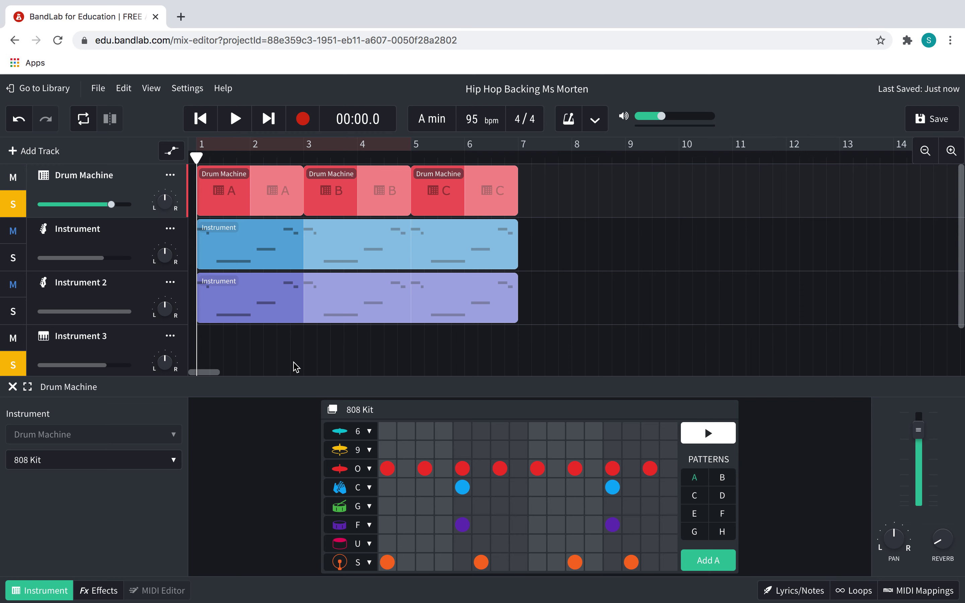
# Step: Reopen Instrument 3's G-Funk Lead keyboard and move the playhead back to bar 1
pyautogui.click(85, 345)
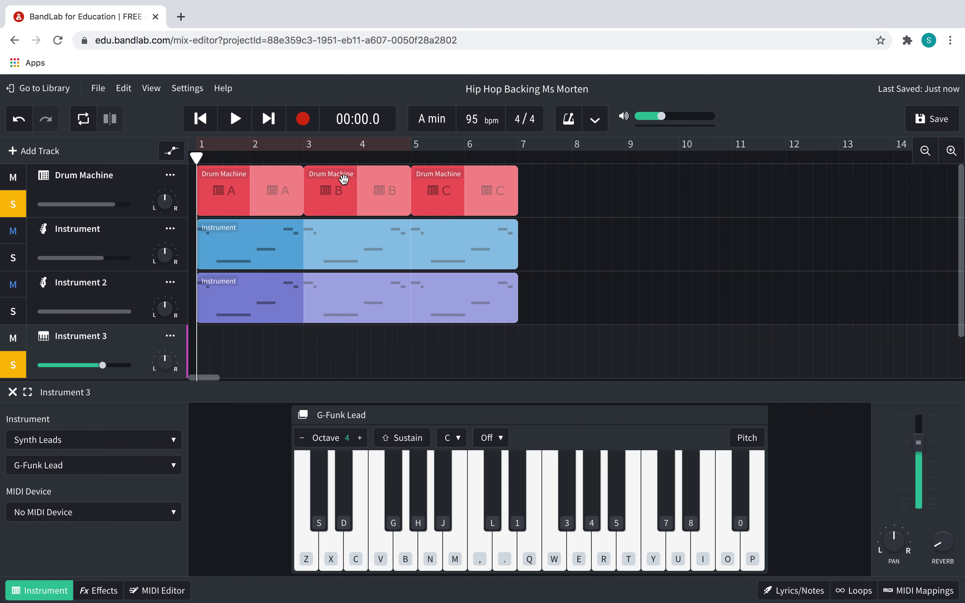
pyautogui.moveTo(306, 159); pyautogui.dragTo(171, 151)
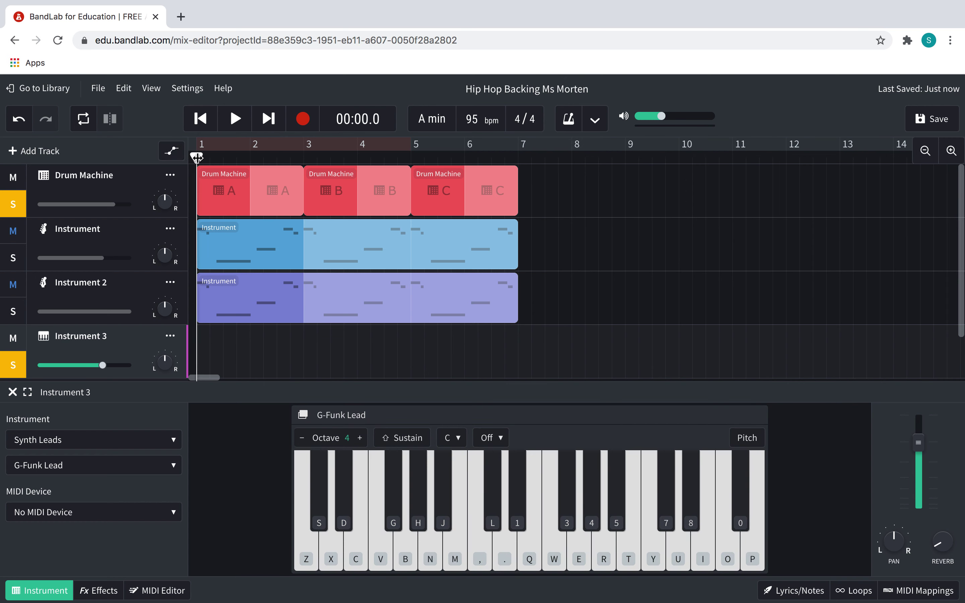
pyautogui.moveTo(193, 155)
pyautogui.mouseDown()
pyautogui.moveTo(291, 155)
pyautogui.moveTo(193, 155)
pyautogui.mouseUp()
pyautogui.click(425, 556)
pyautogui.click(430, 558)
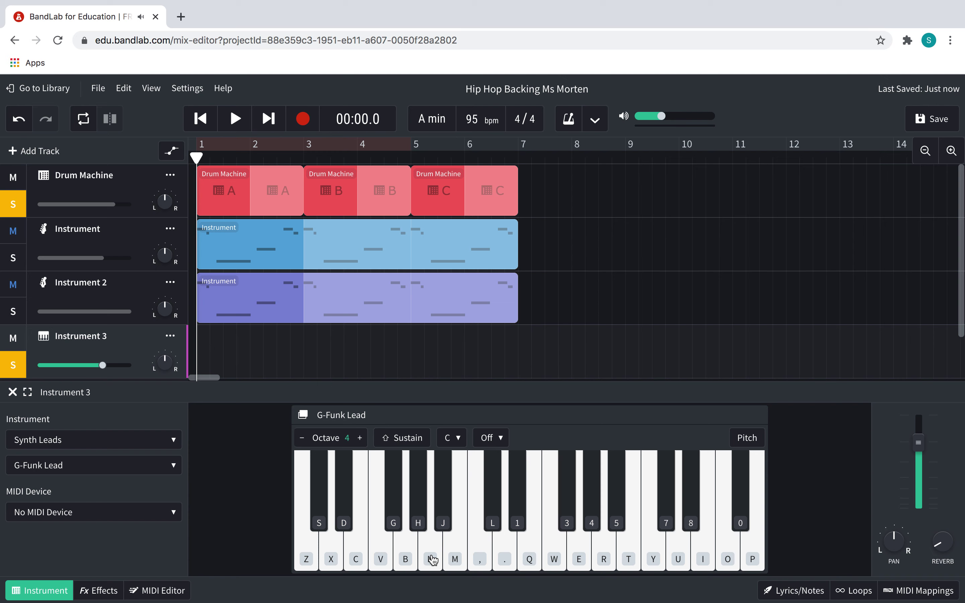
pyautogui.click(442, 506)
pyautogui.click(433, 550)
pyautogui.click(487, 543)
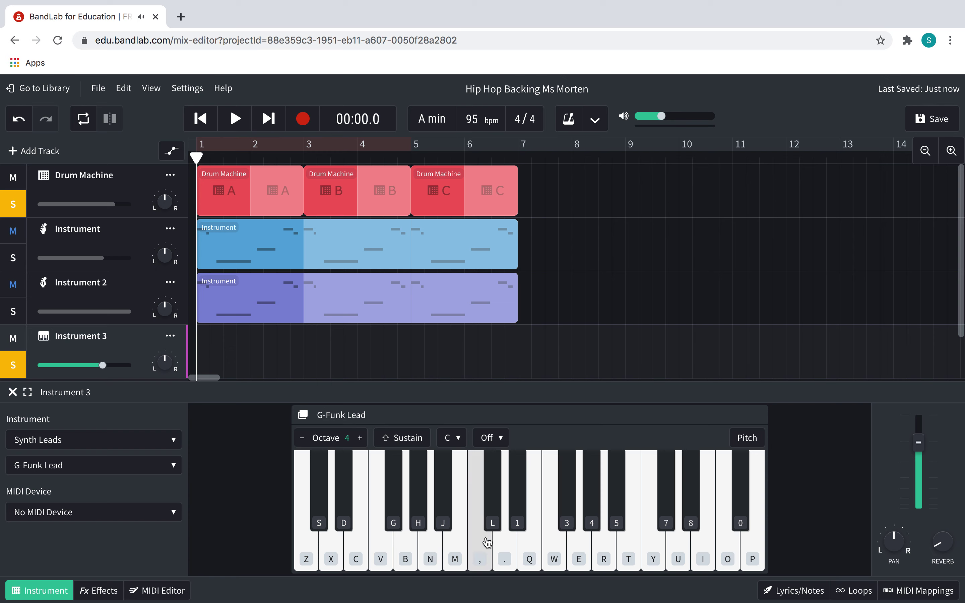
pyautogui.press('q')
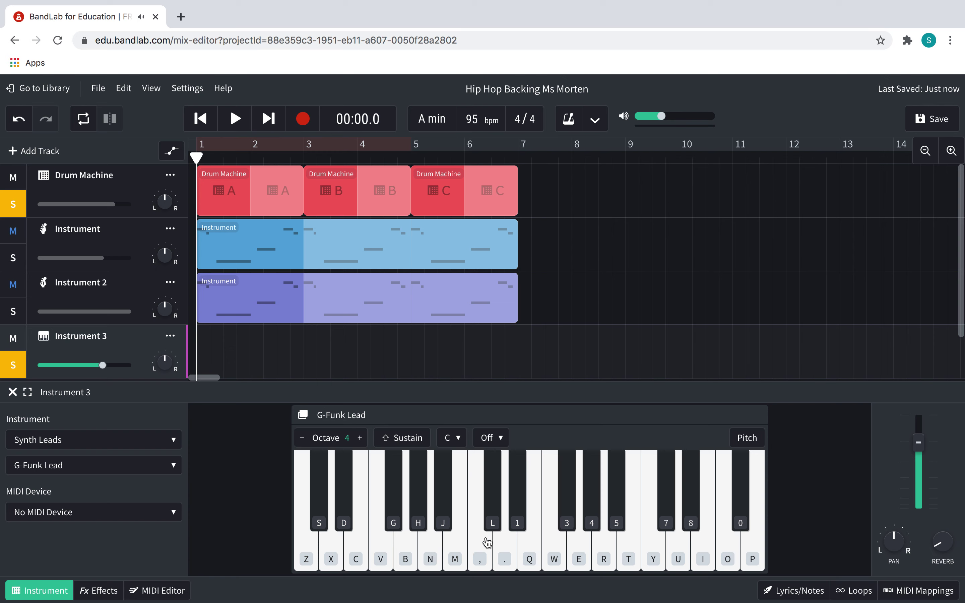
pyautogui.click(558, 542)
pyautogui.click(547, 549)
pyautogui.click(529, 549)
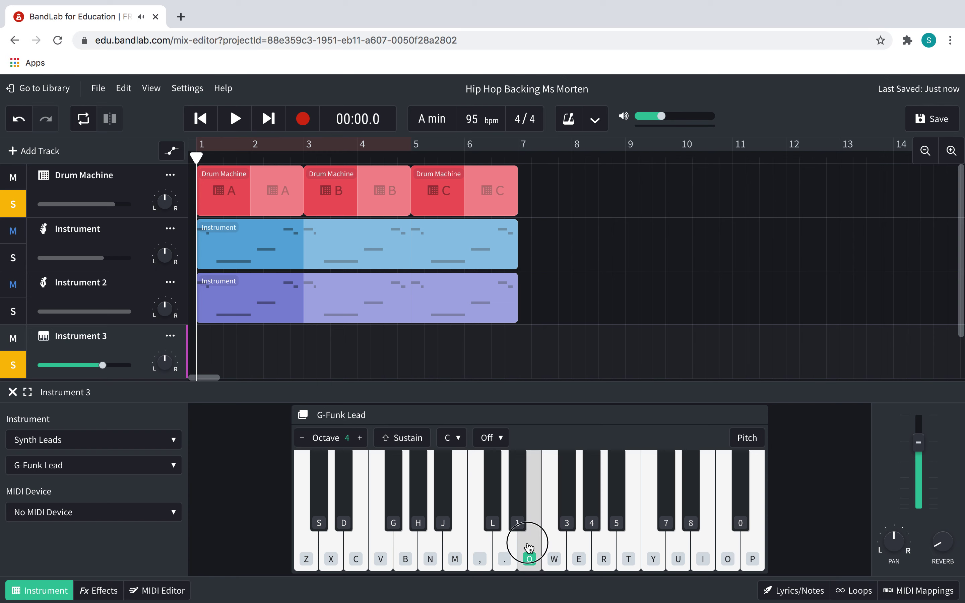
pyautogui.click(478, 546)
pyautogui.click(443, 512)
pyautogui.click(430, 554)
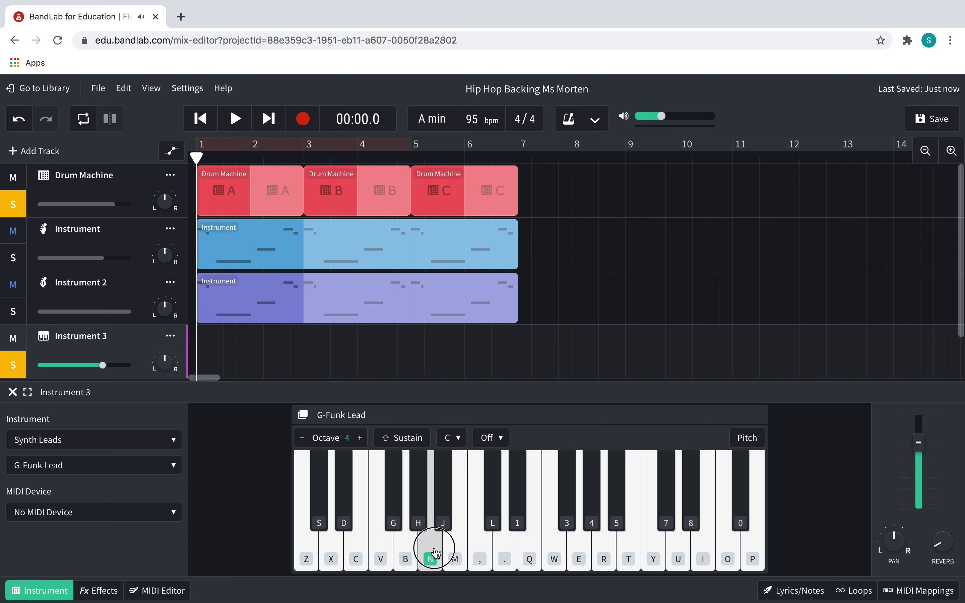
pyautogui.click(435, 547)
pyautogui.click(444, 518)
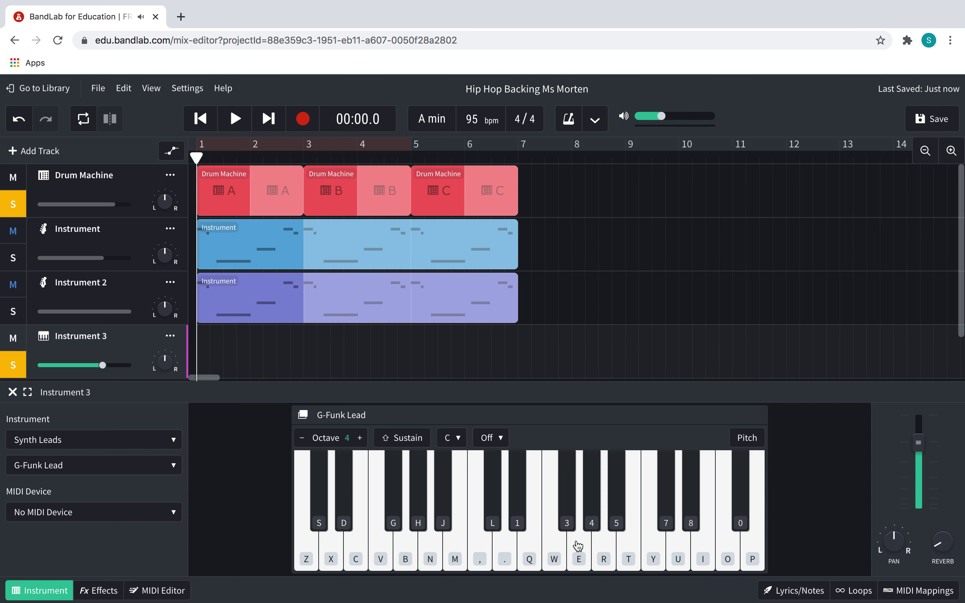
pyautogui.click(558, 544)
pyautogui.press(',')
pyautogui.press('q')
pyautogui.press('j')
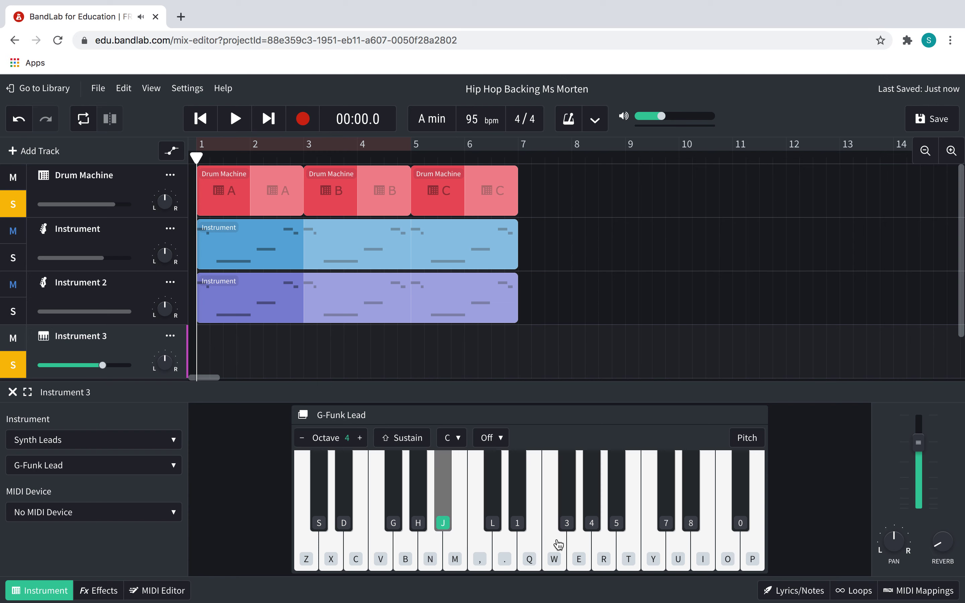
pyautogui.press(',')
pyautogui.press('q')
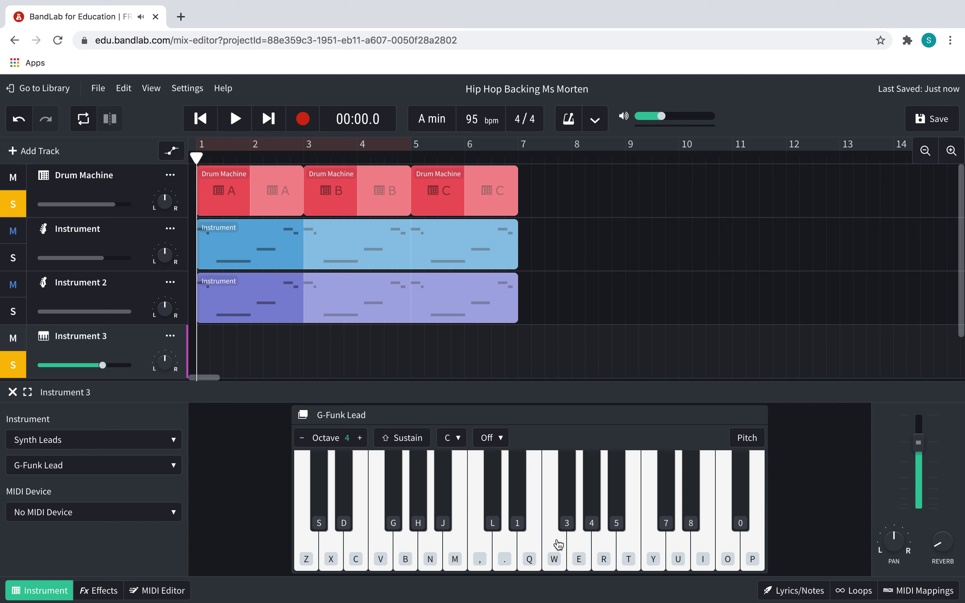
pyautogui.press('n')
pyautogui.press(',')
pyautogui.press('q')
pyautogui.press('j')
pyautogui.press(',')
pyautogui.press('q')
pyautogui.click(558, 556)
# Step: Turn on looping for the first four bars and start the backing playing from the loop start
pyautogui.click(235, 120)
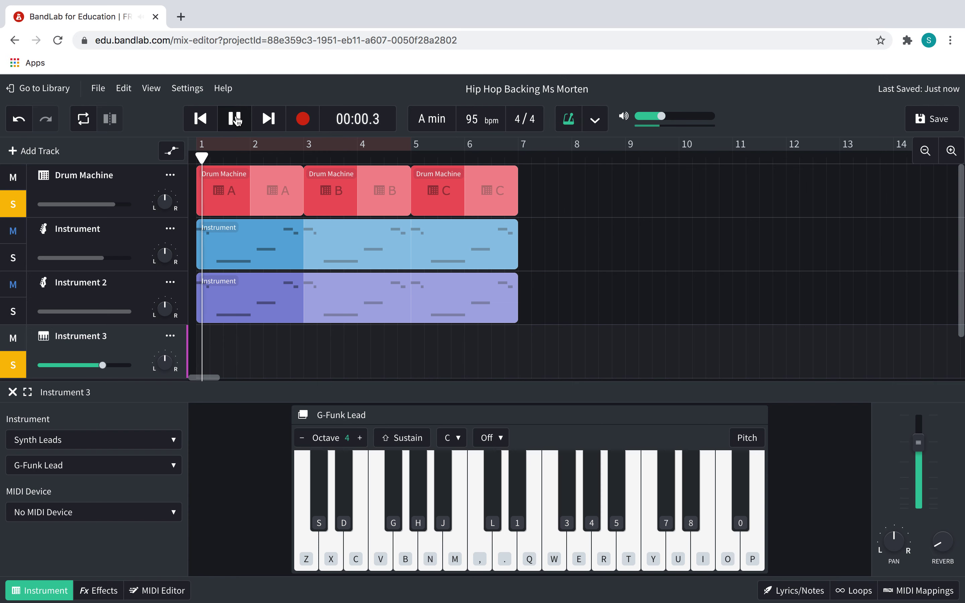
pyautogui.click(244, 146)
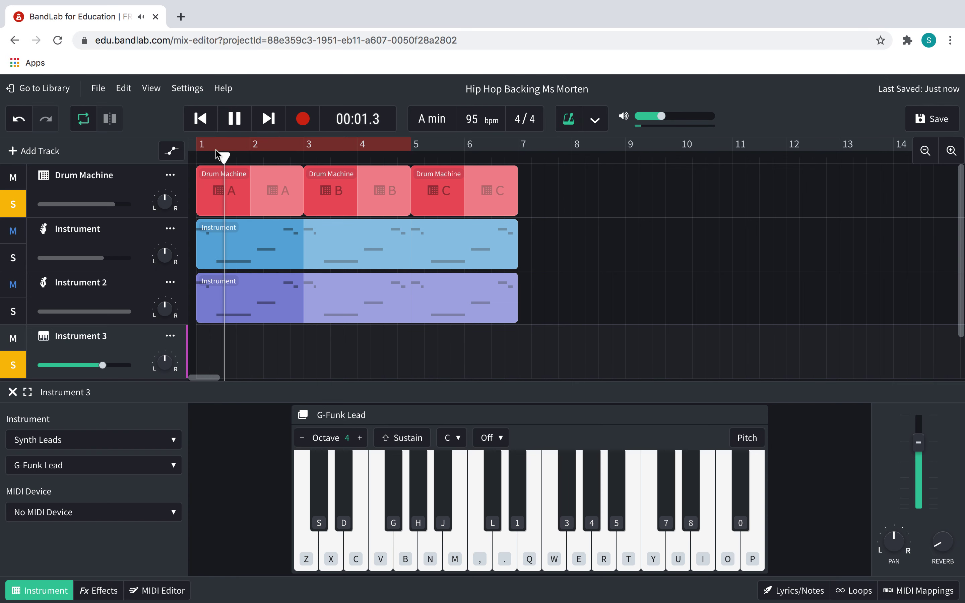
pyautogui.click(235, 119)
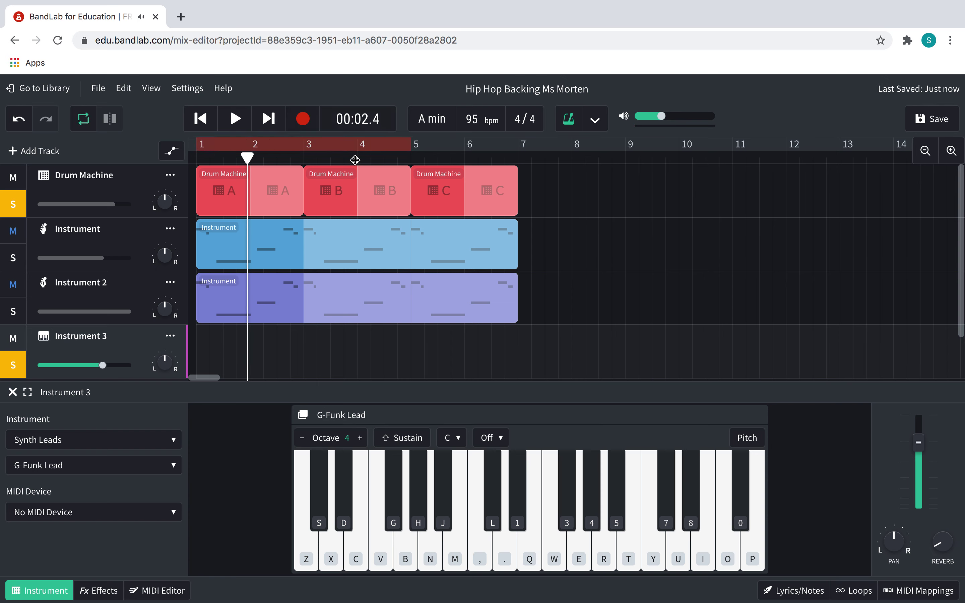
pyautogui.click(239, 123)
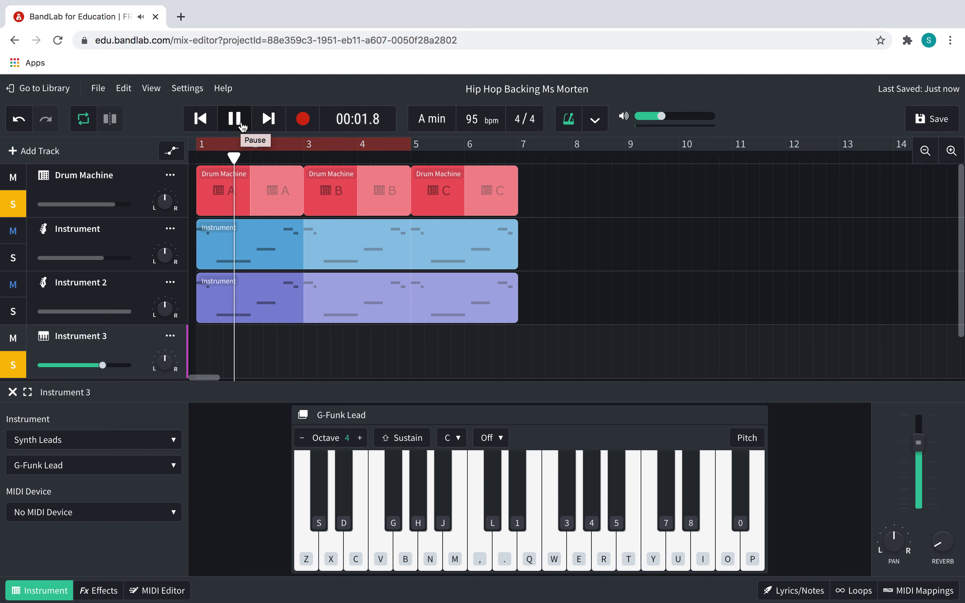
# Step: Rehearse the riff on the computer keys (n, comma, q, w, j) in time with the looped beat
pyautogui.press('n')
pyautogui.press(',')
pyautogui.press('q')
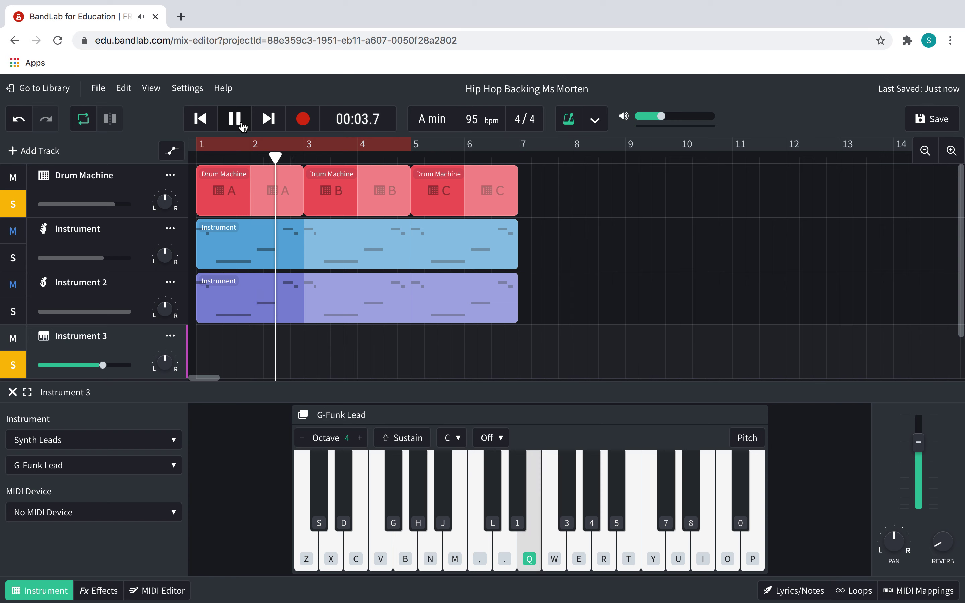
pyautogui.press(',')
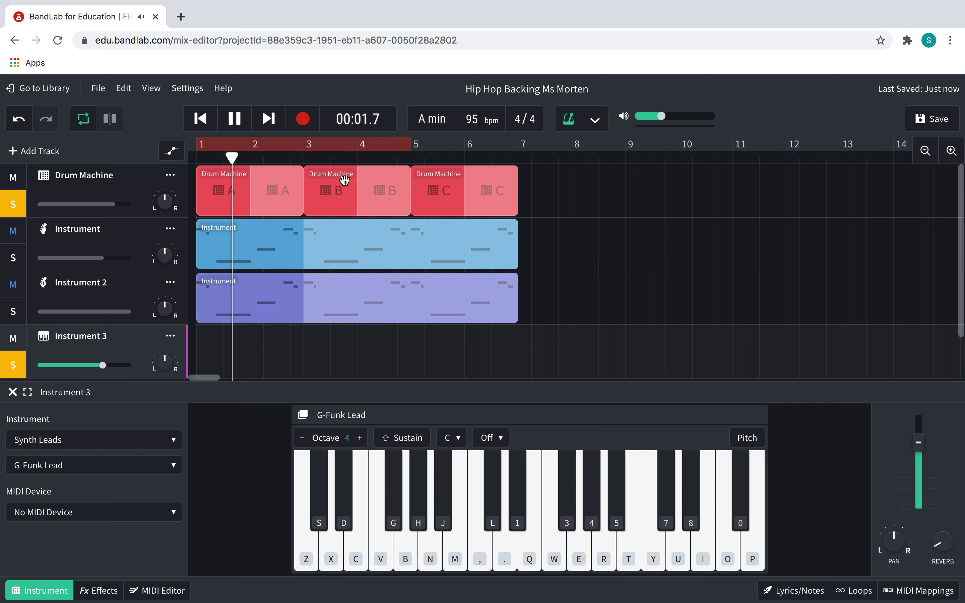
pyautogui.press('w')
pyautogui.press('q')
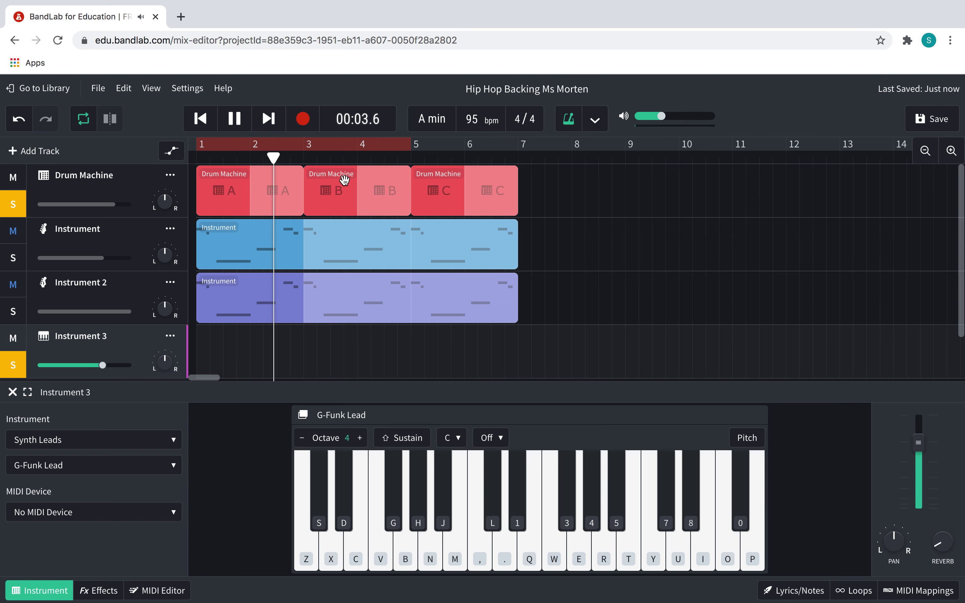
pyautogui.press('j')
pyautogui.press('j')
pyautogui.press('w')
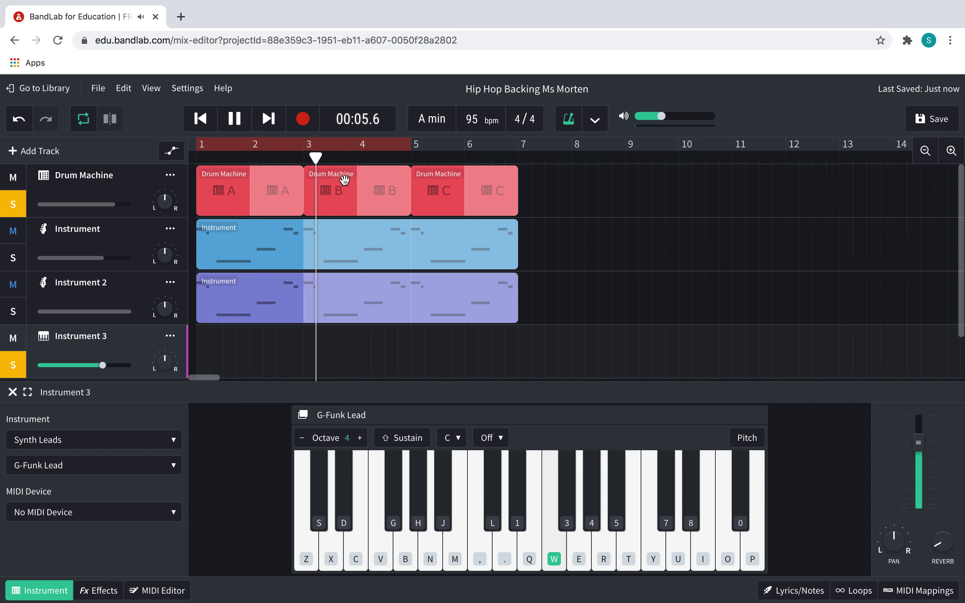
pyautogui.press('q')
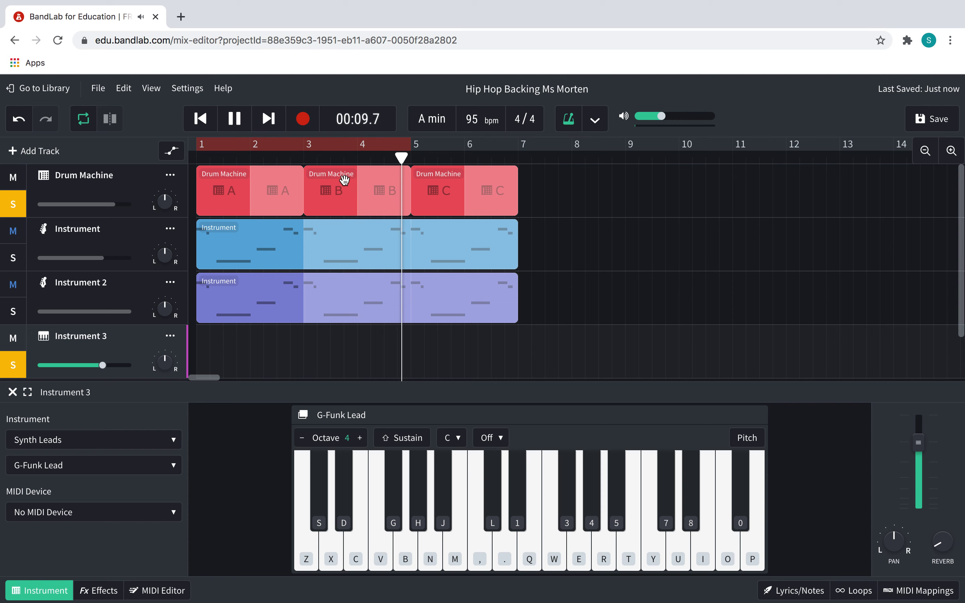
pyautogui.press('n')
pyautogui.press('n')
pyautogui.press(',')
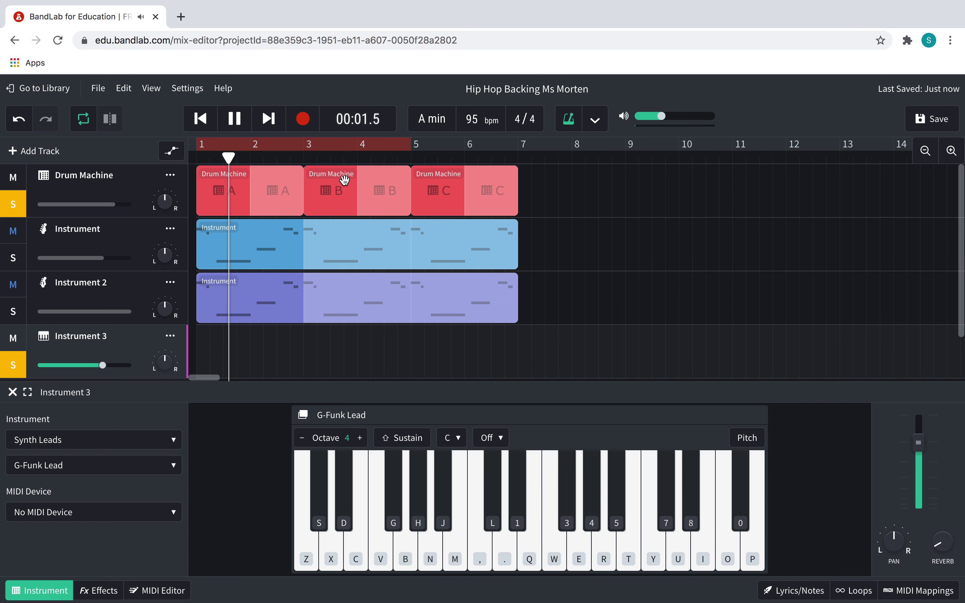
pyautogui.press('.')
pyautogui.press('q')
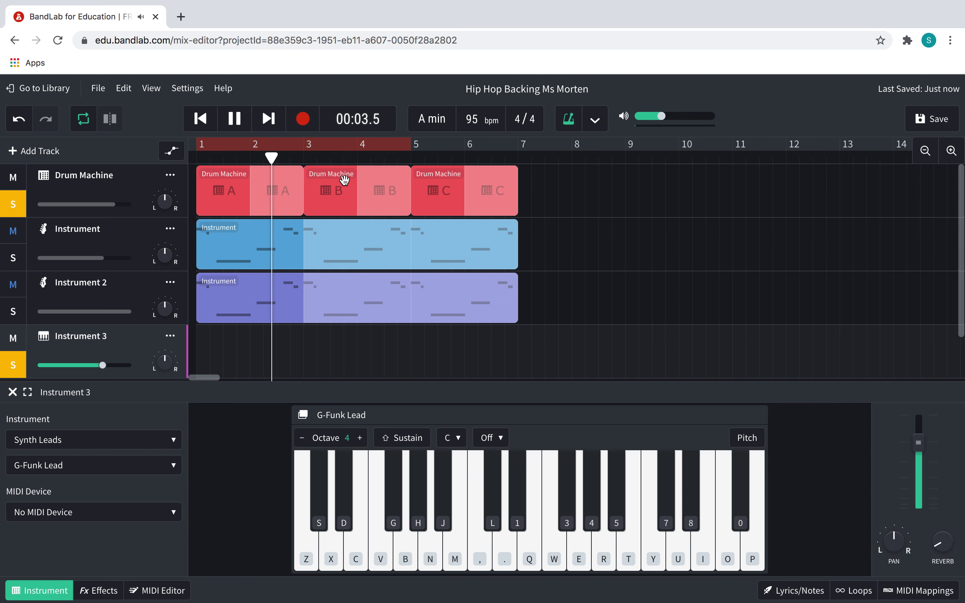
pyautogui.press('n')
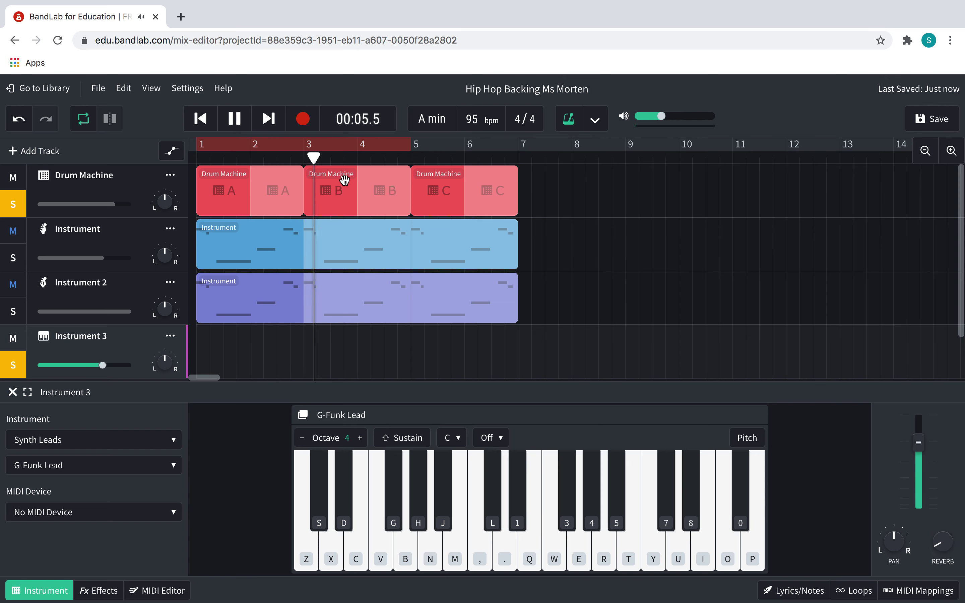
pyautogui.press('n')
pyautogui.press(',')
pyautogui.press('n')
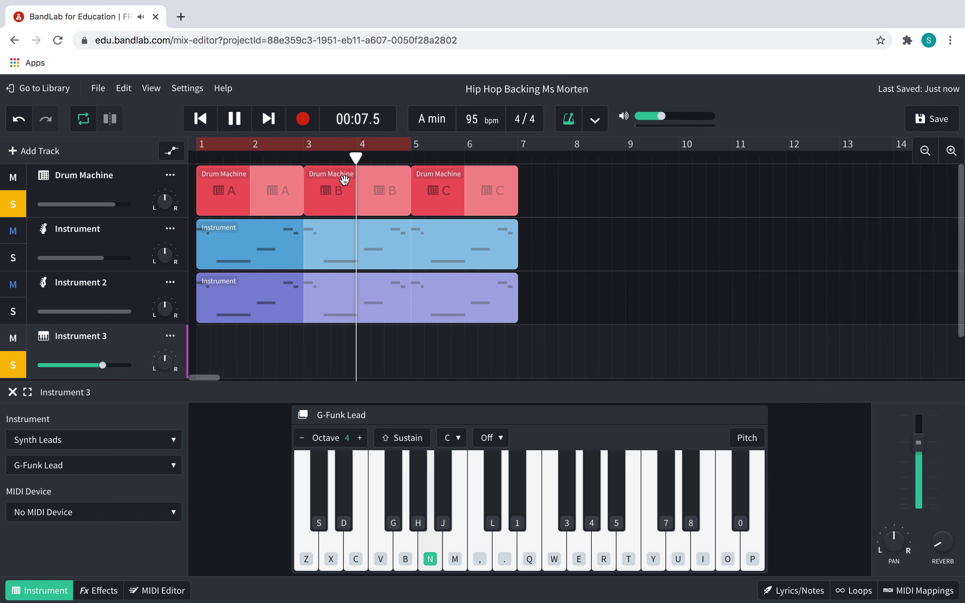
pyautogui.press('n')
pyautogui.press('q')
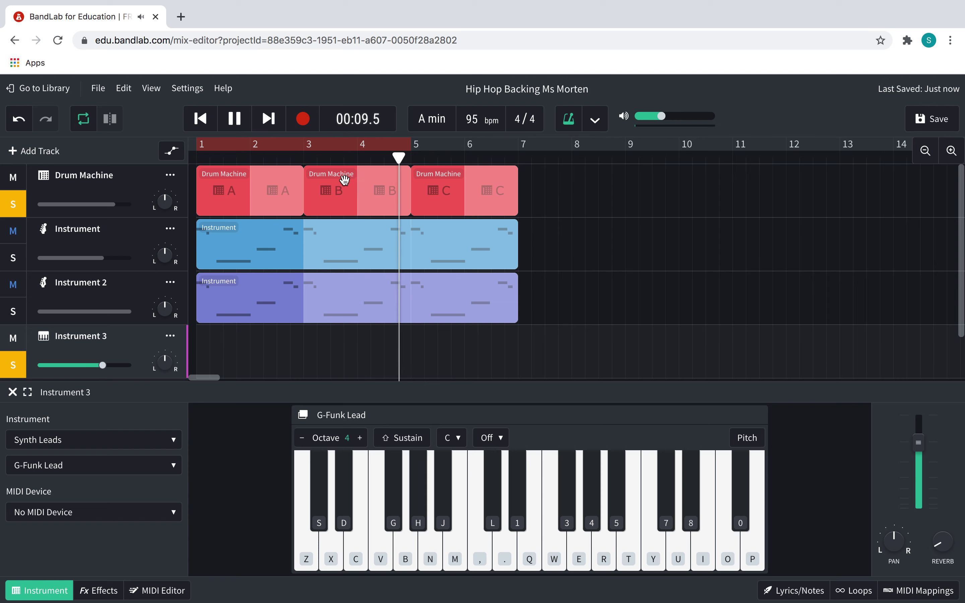
# Step: Keep playing the riff through the next loop passes, then stop playback
pyautogui.press('n')
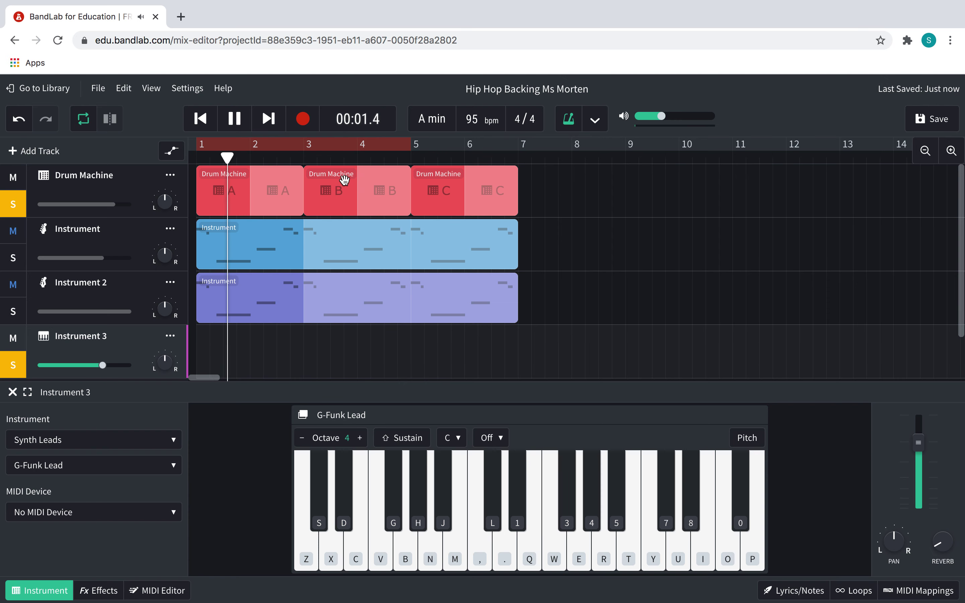
pyautogui.press('q')
pyautogui.press('n')
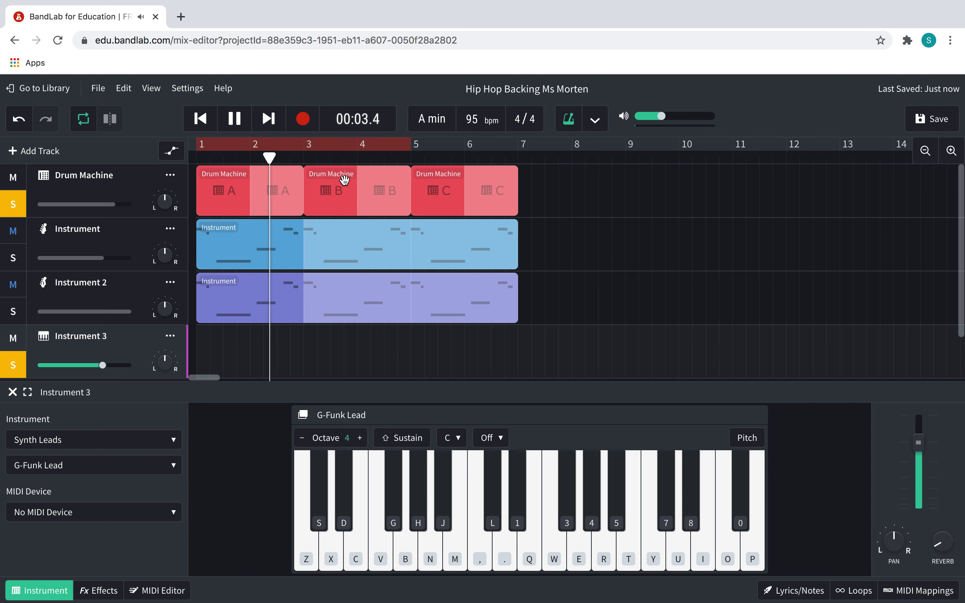
pyautogui.press('n')
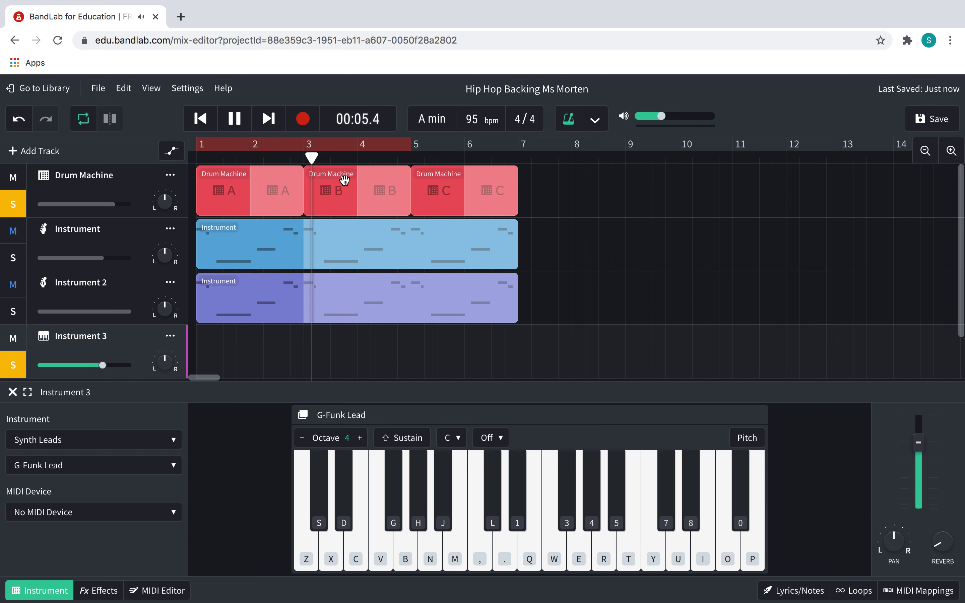
pyautogui.press('q')
pyautogui.press('w')
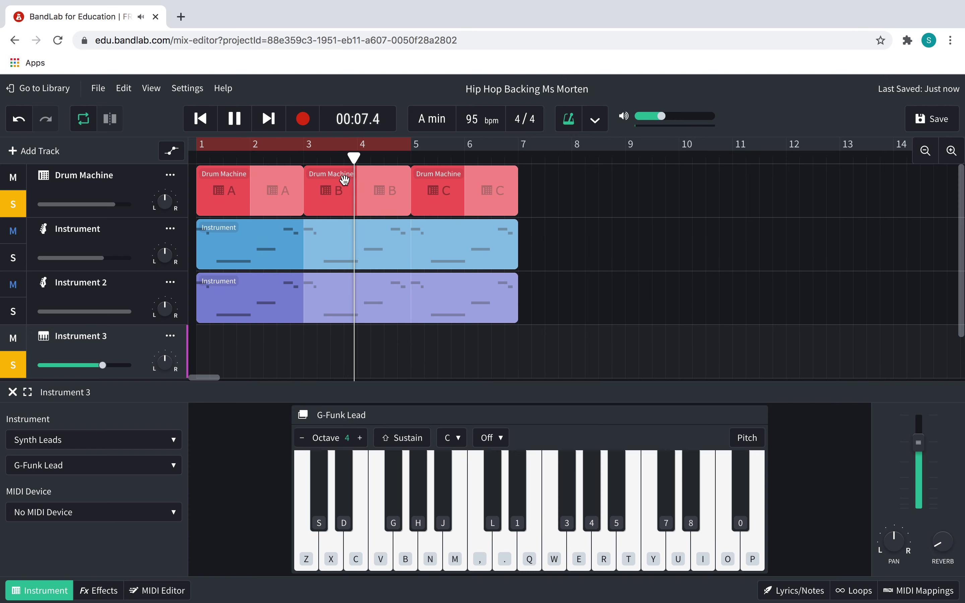
pyautogui.press('q')
pyautogui.press(',')
pyautogui.press('j')
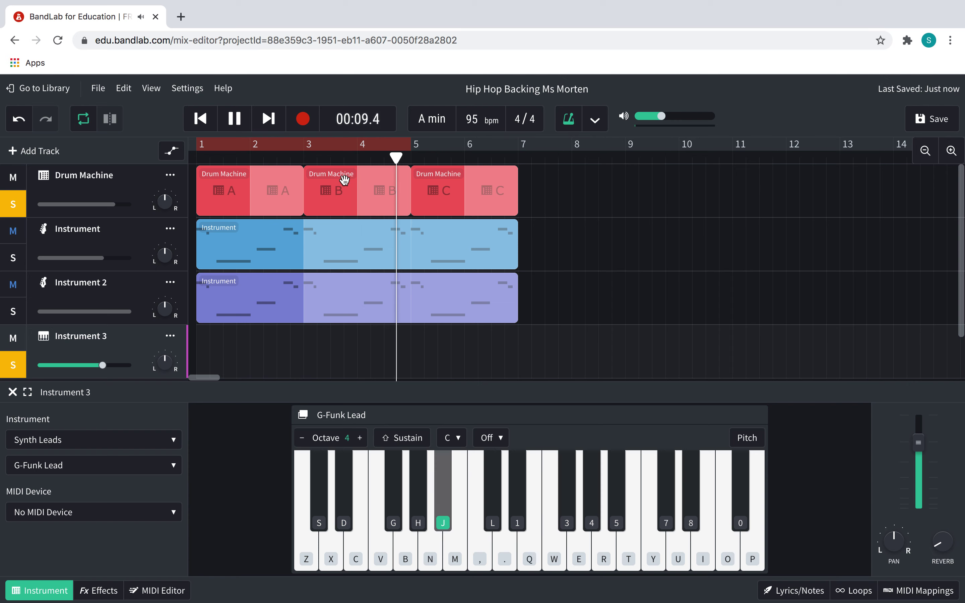
pyautogui.press('n')
pyautogui.press('q')
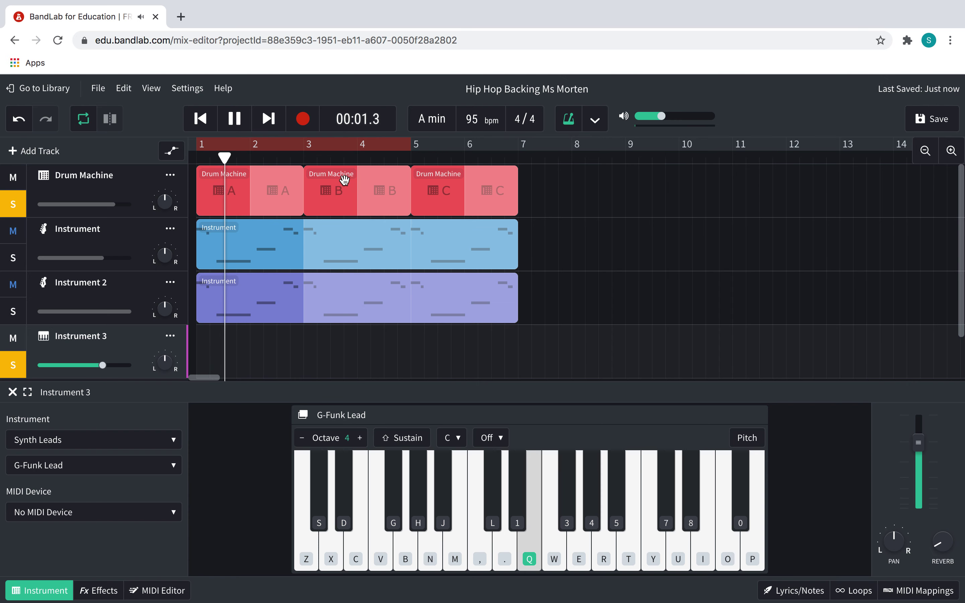
pyautogui.press('w')
pyautogui.press('w')
pyautogui.press('q')
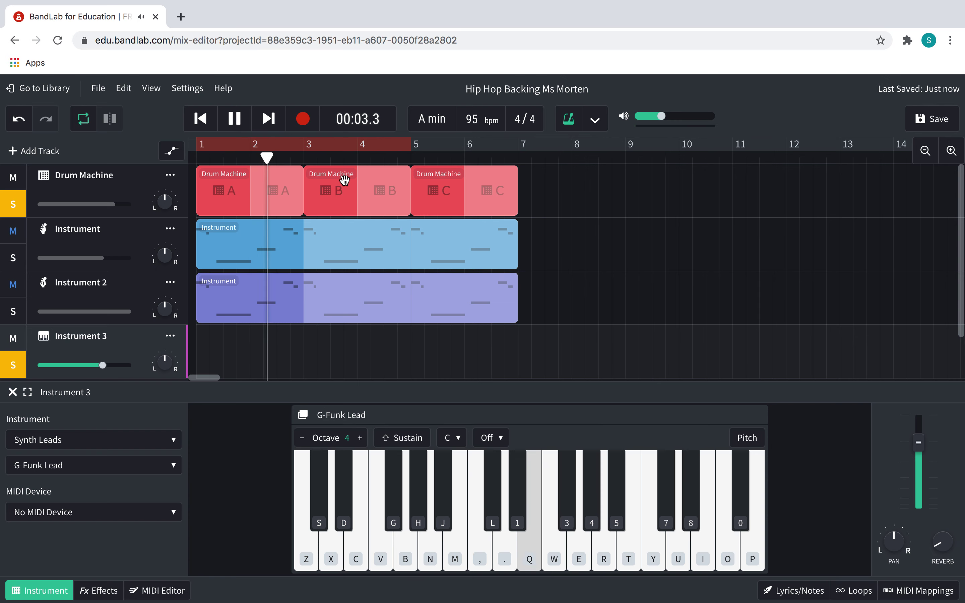
pyautogui.press(',')
pyautogui.press('j')
pyautogui.press('h')
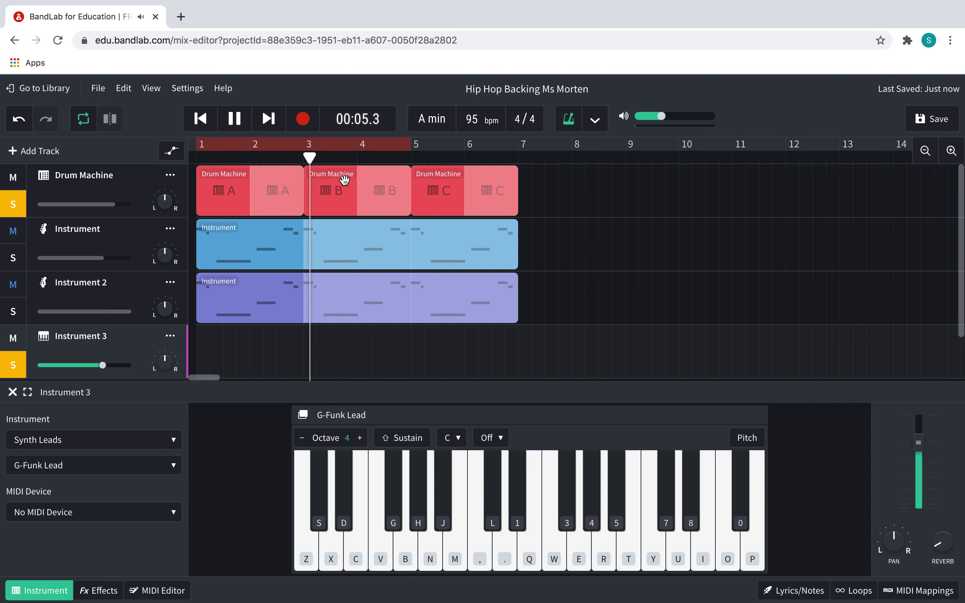
pyautogui.press('space')
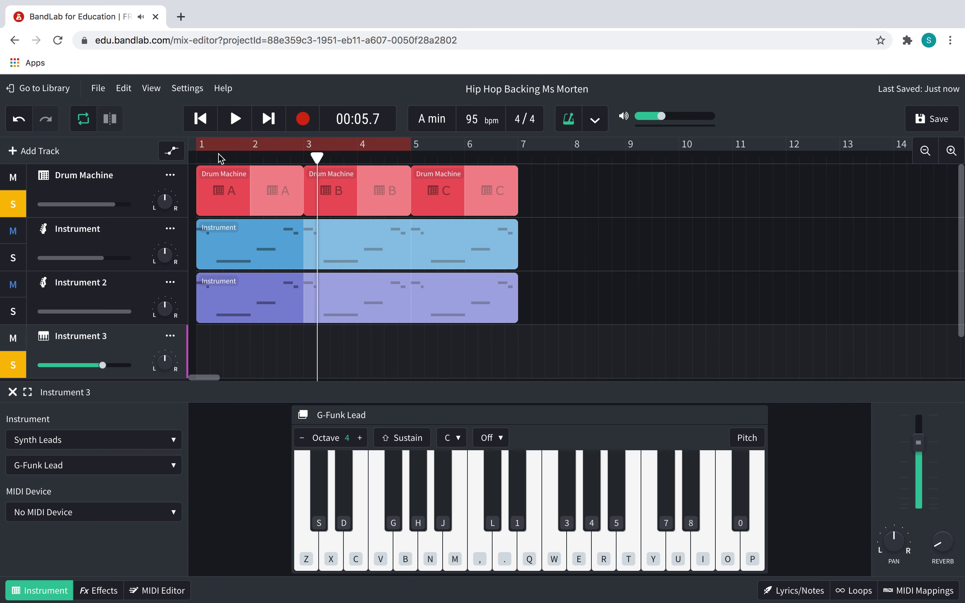
# Step: Return the playhead to the song start and try the riff on G-Funk Lead an octave up
pyautogui.click(189, 154)
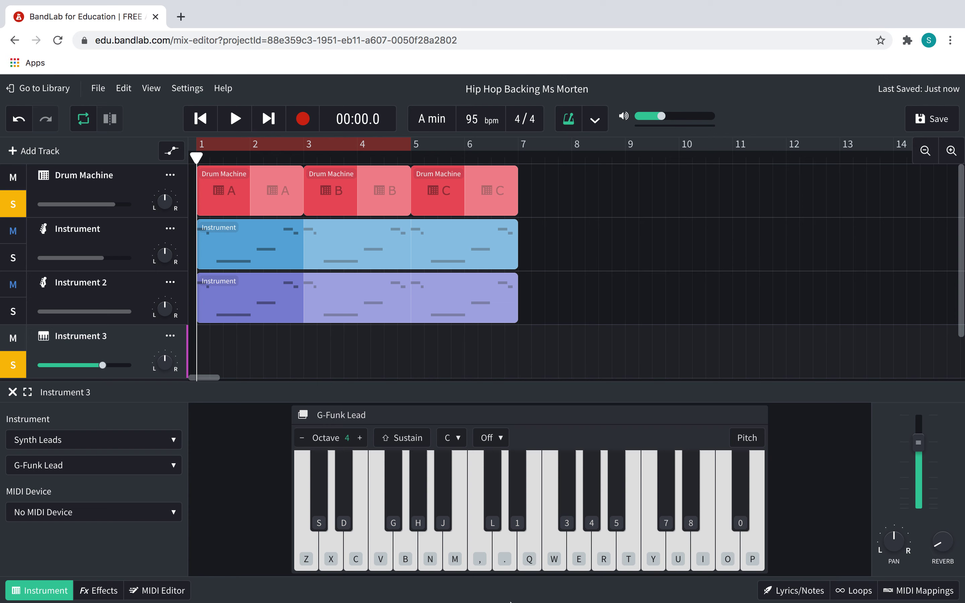
pyautogui.click(434, 538)
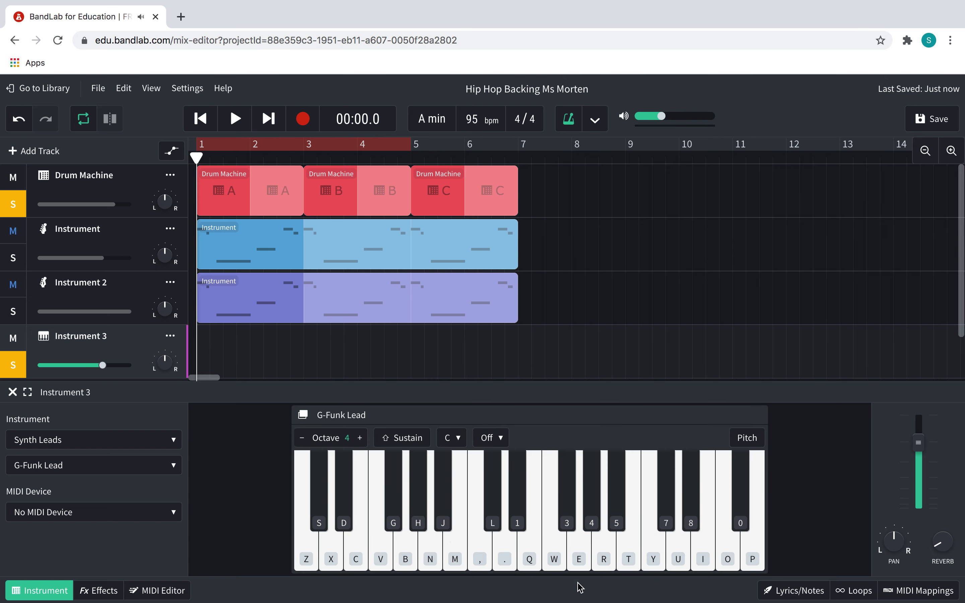
pyautogui.click(360, 438)
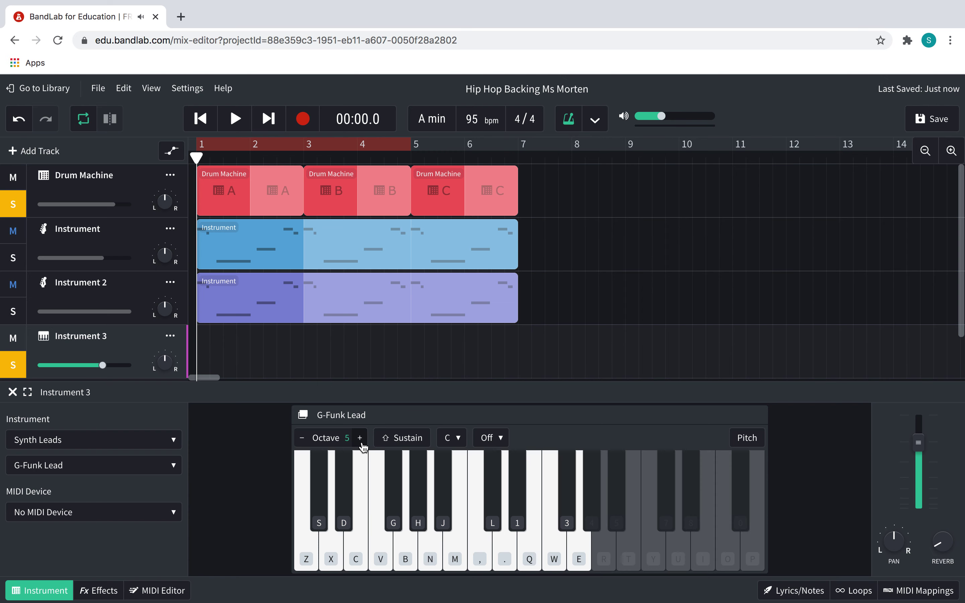
pyautogui.click(428, 538)
pyautogui.click(492, 548)
# Step: Drop back to octave 4, play through the riff, then start recording on Instrument 3 with a count-in
pyautogui.click(302, 438)
pyautogui.click(441, 546)
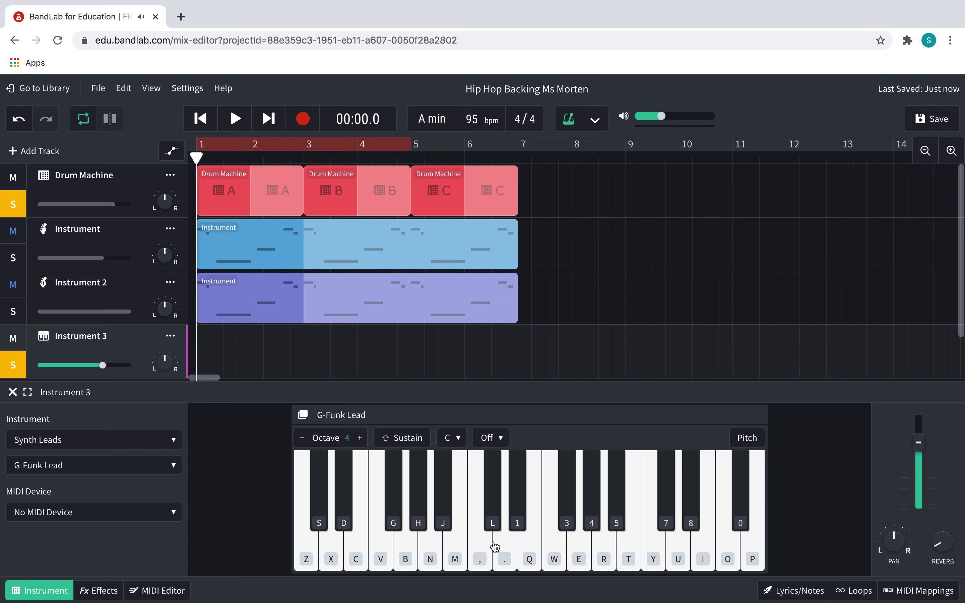
pyautogui.click(494, 545)
pyautogui.click(546, 551)
pyautogui.click(520, 551)
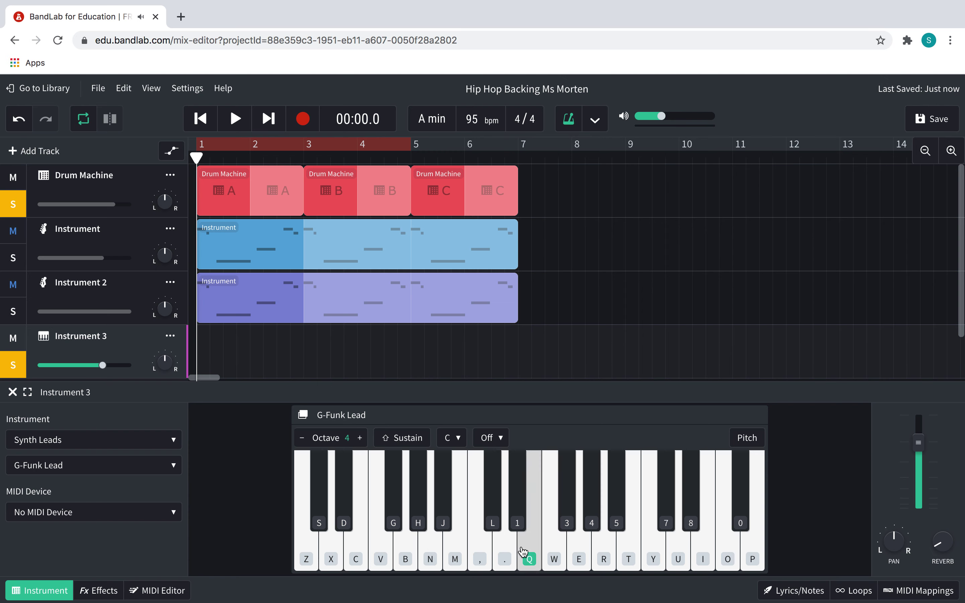
pyautogui.click(538, 550)
pyautogui.click(309, 124)
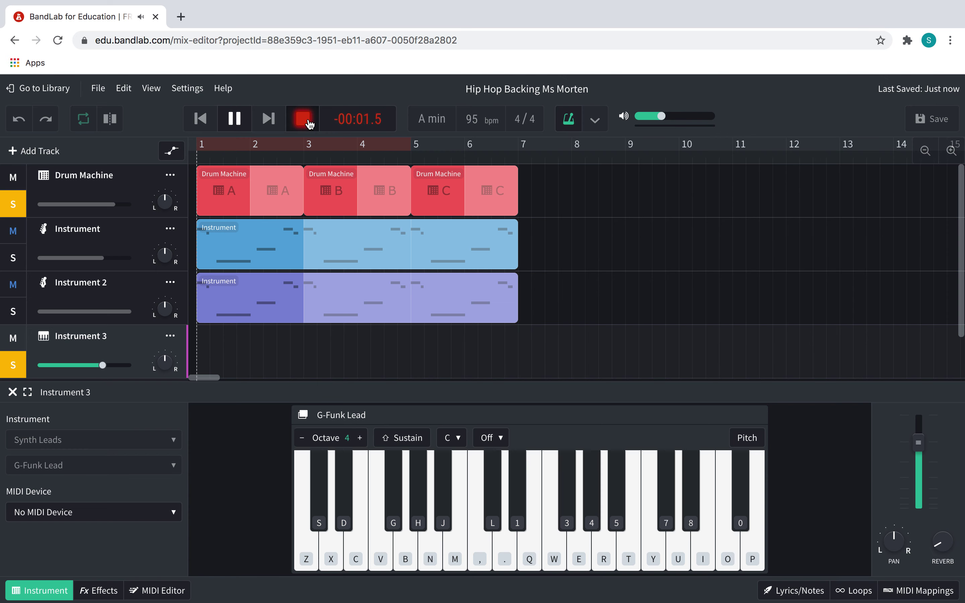
# Step: Play a few notes of a first take, then stop and discard the false start
pyautogui.press('n')
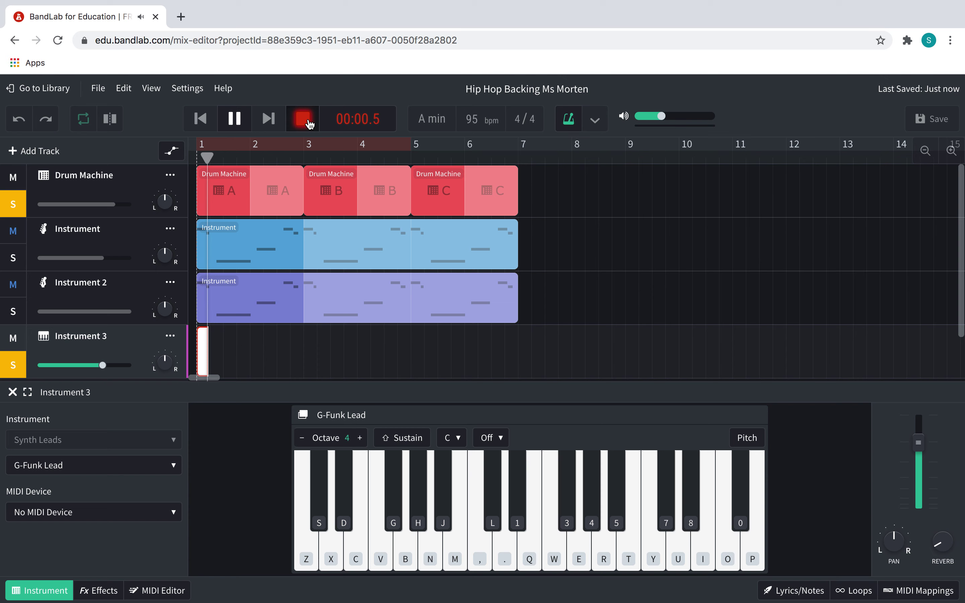
pyautogui.press('n')
pyautogui.press('.')
pyautogui.click(310, 124)
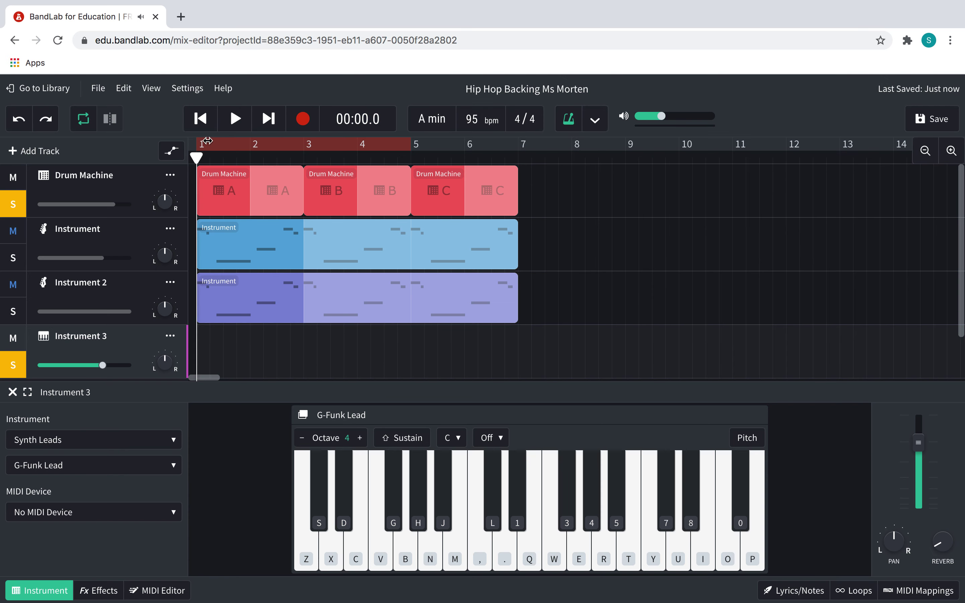
# Step: Record the full riff on the computer keys into Instrument 3 and stop to keep the clip
pyautogui.click(307, 125)
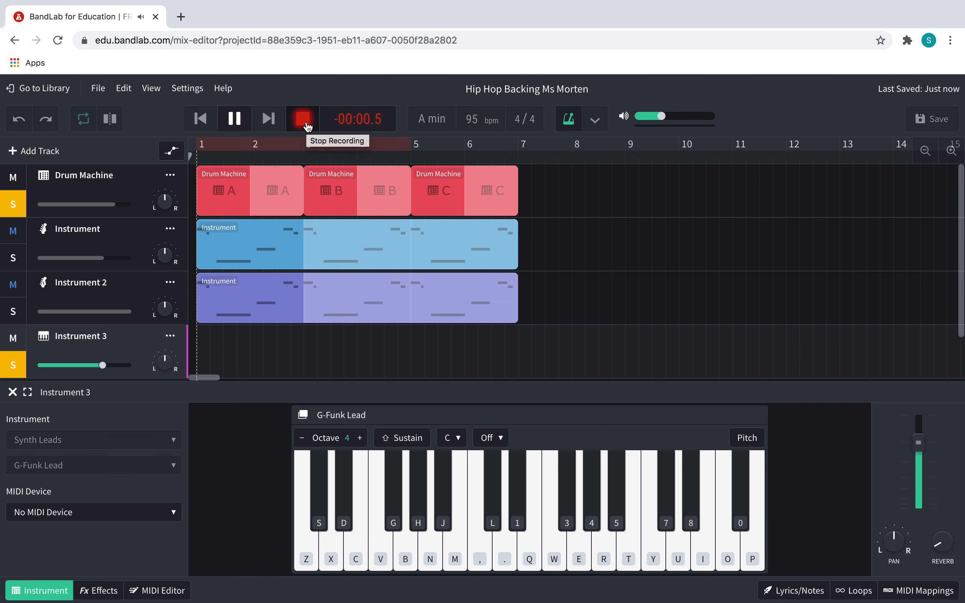
pyautogui.press(',')
pyautogui.press('q')
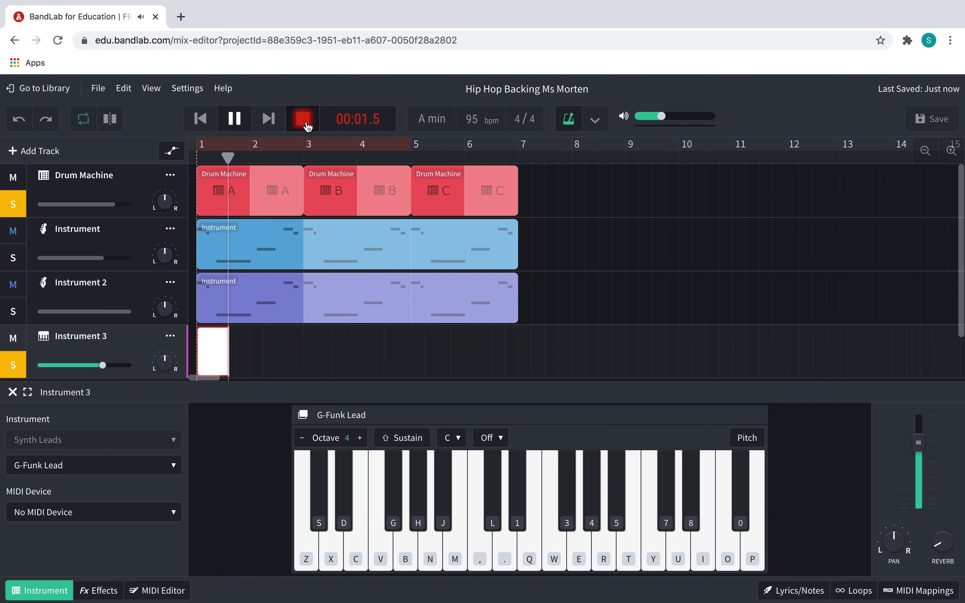
pyautogui.press('w')
pyautogui.press('q')
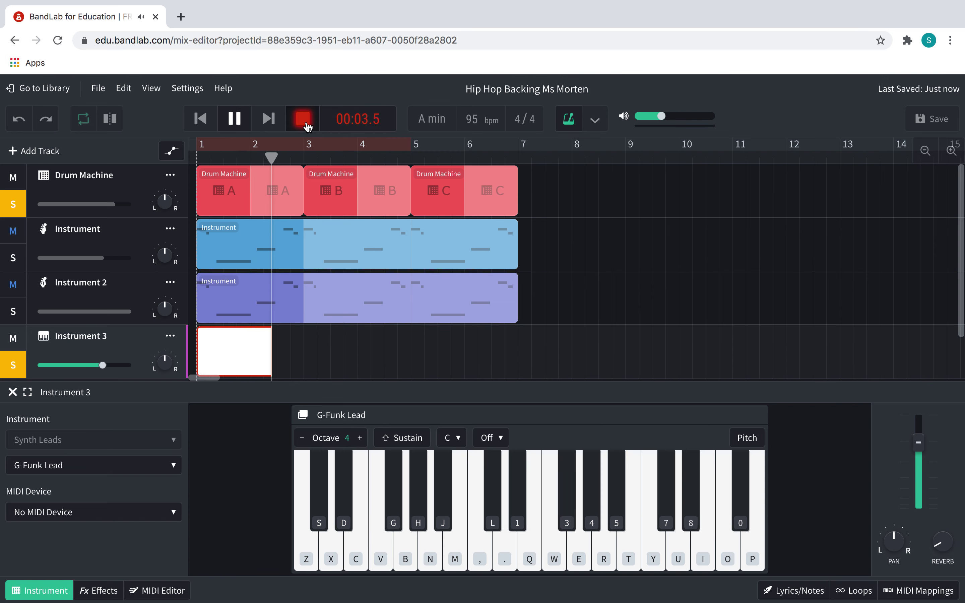
pyautogui.press(',')
pyautogui.press('j')
pyautogui.press('n')
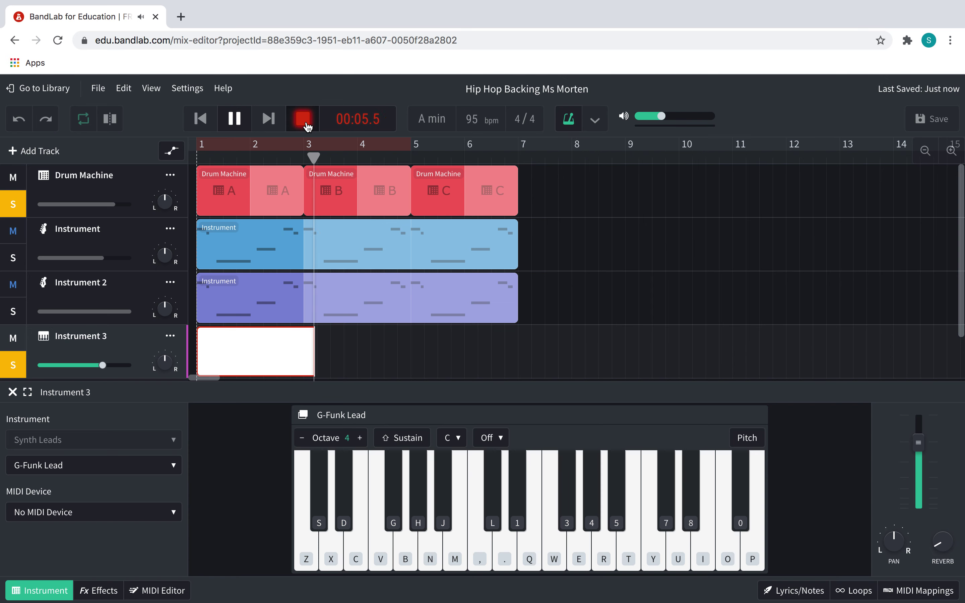
pyautogui.press(',')
pyautogui.press('q')
pyautogui.press('w')
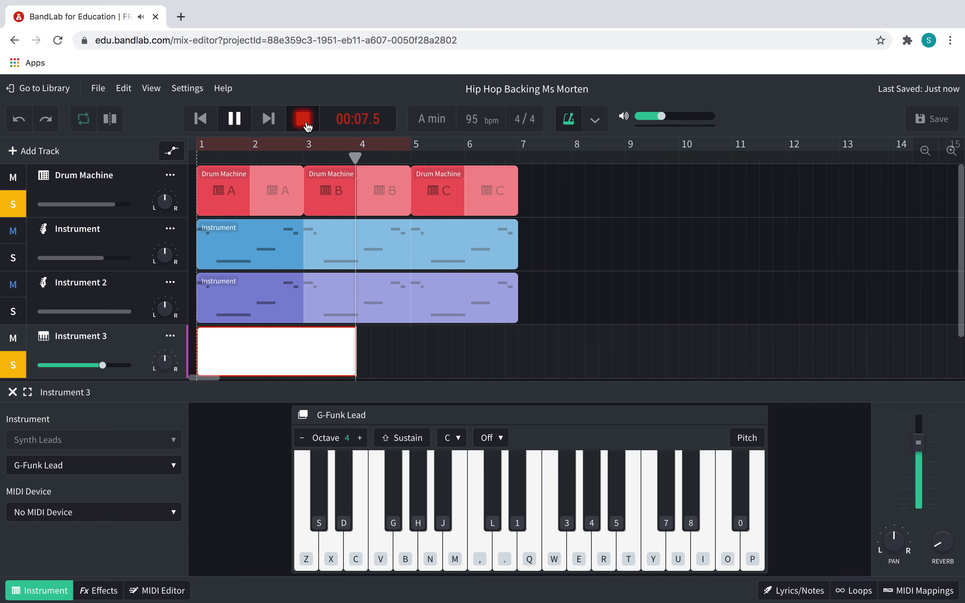
pyautogui.press('w')
pyautogui.press('q')
pyautogui.press(',')
pyautogui.press('j')
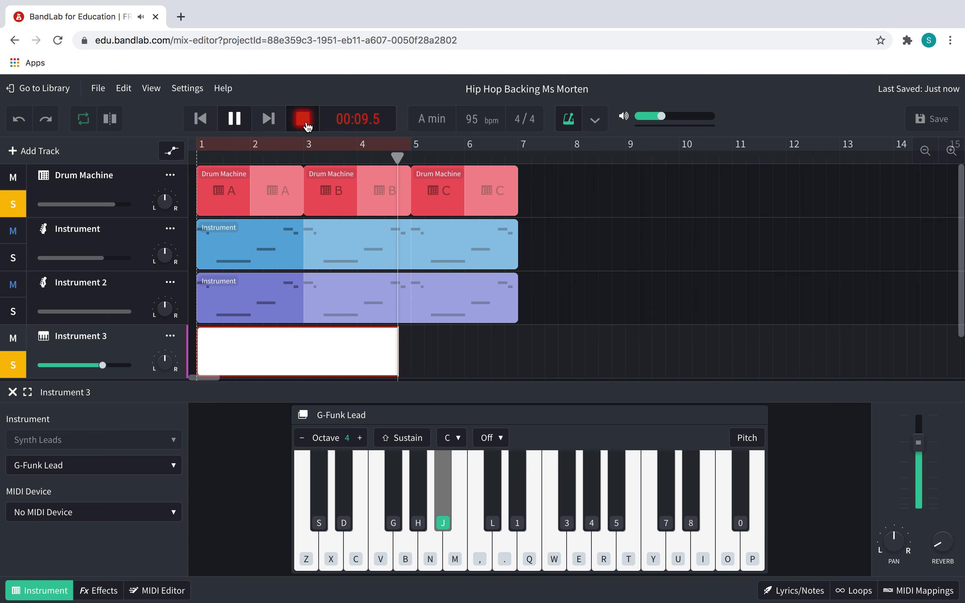
pyautogui.click(303, 118)
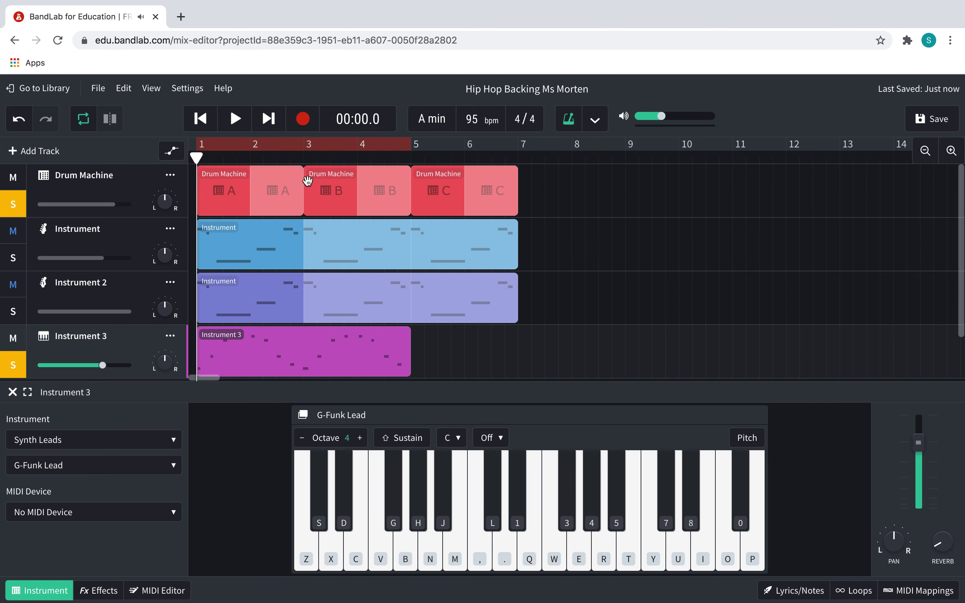
# Step: Loop Drum Machine pattern C out to about bar 10
pyautogui.click(469, 196)
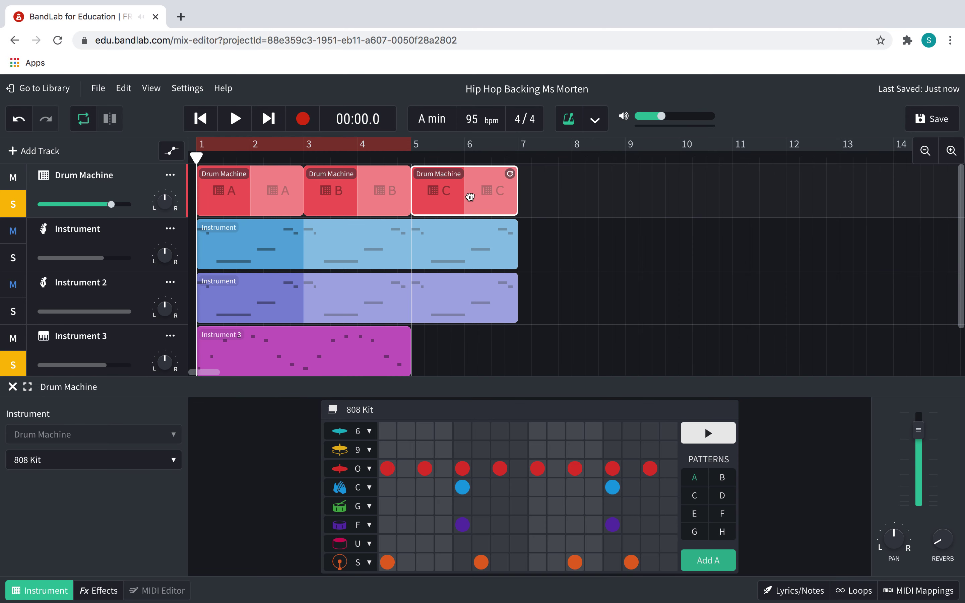
pyautogui.moveTo(511, 173); pyautogui.dragTo(676, 196)
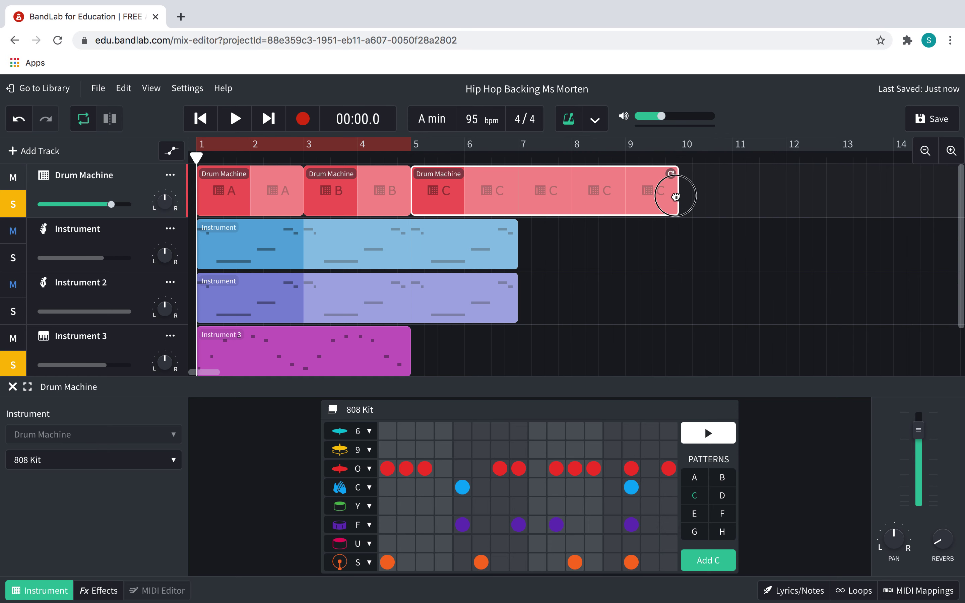
pyautogui.scroll(-3, 315, 356)
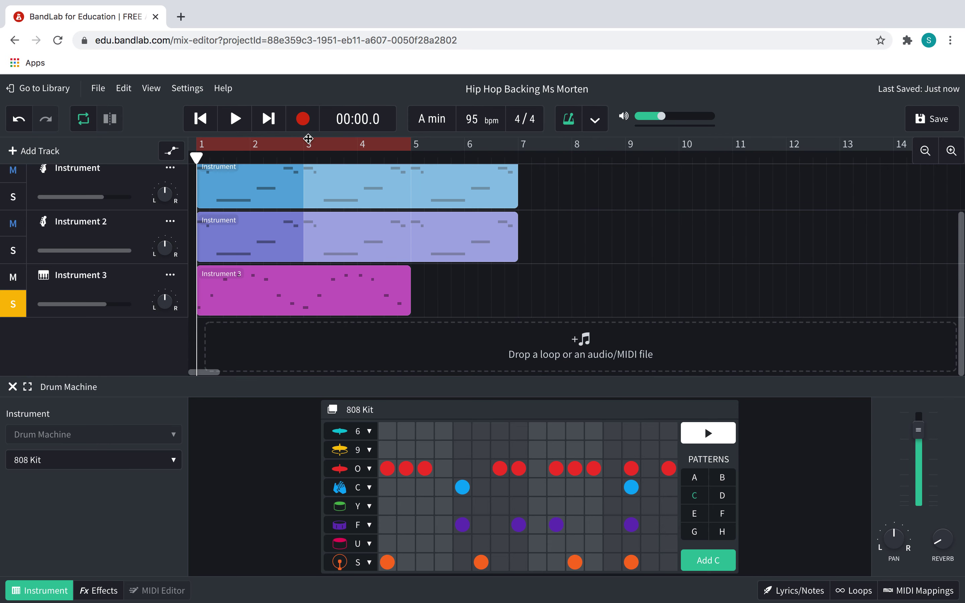
pyautogui.click(300, 156)
# Step: Select Instrument 3, set the loop range to bars 5–9, and play from bar 5
pyautogui.click(290, 172)
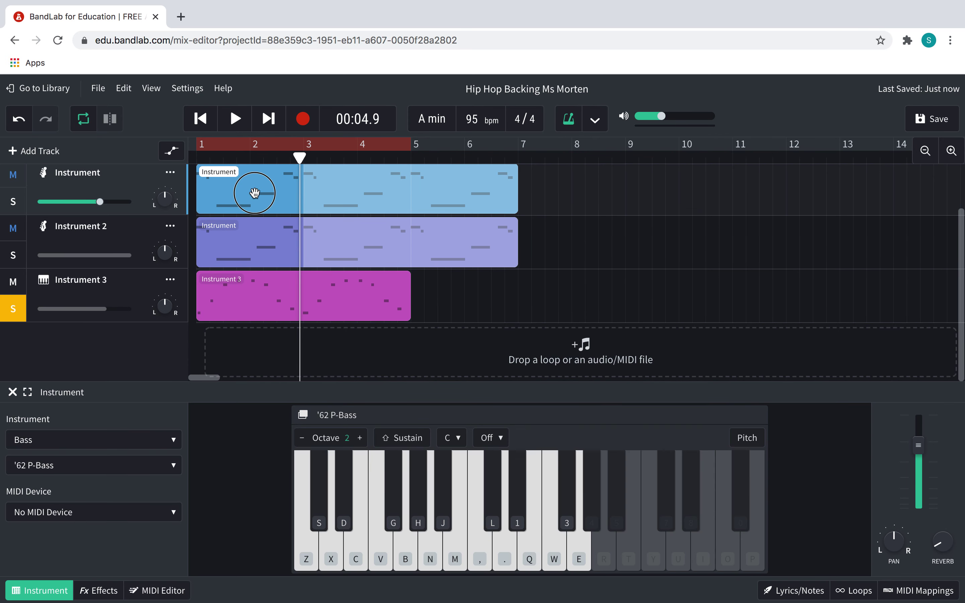
pyautogui.click(442, 281)
pyautogui.moveTo(325, 144); pyautogui.dragTo(534, 142)
pyautogui.scroll(2, 566, 216)
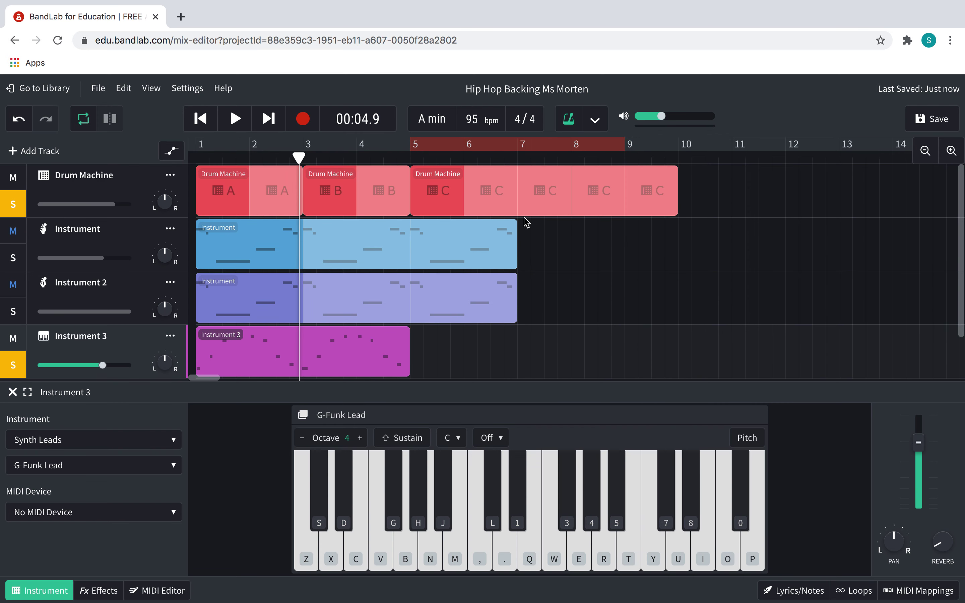
pyautogui.click(411, 159)
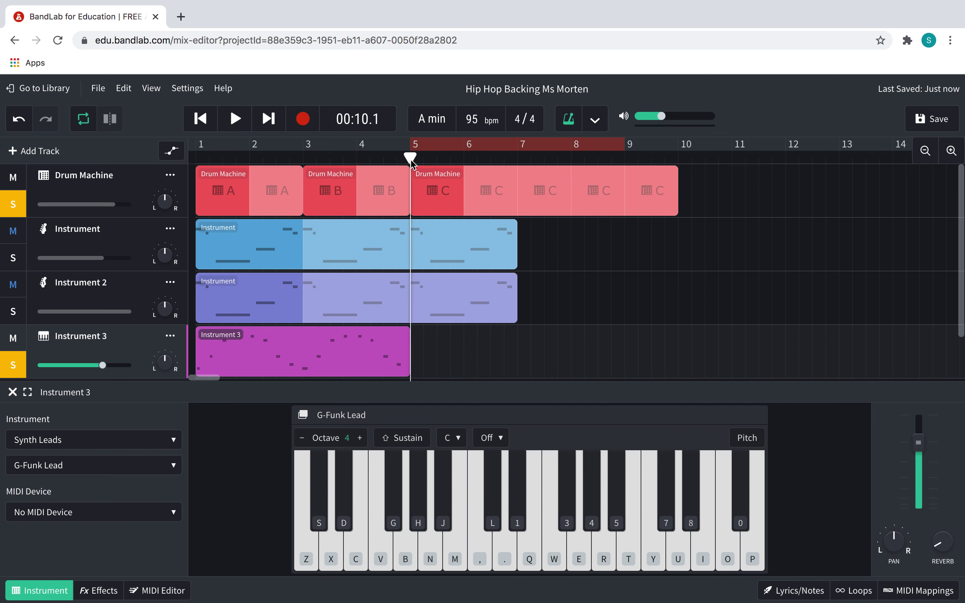
pyautogui.press('space')
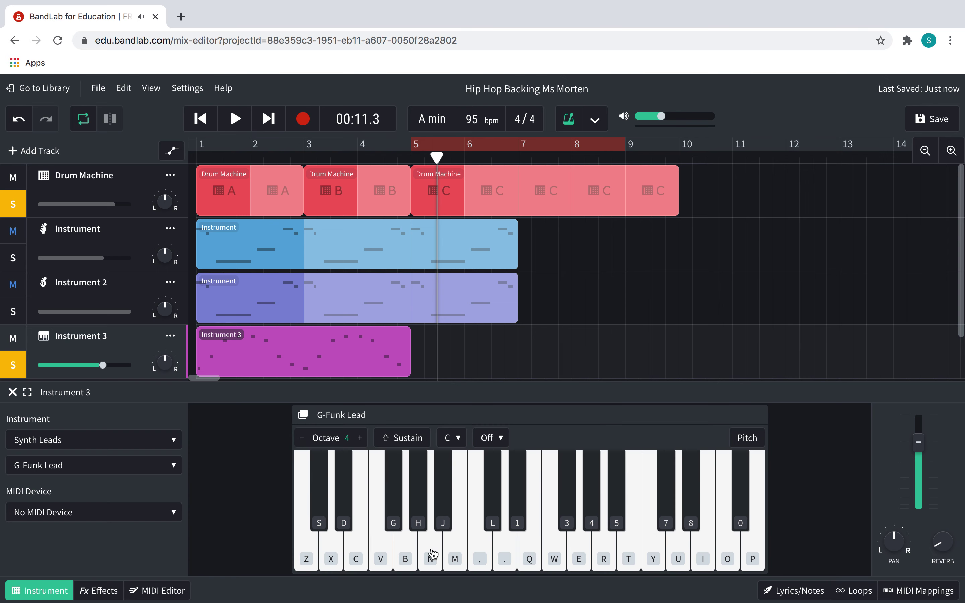
pyautogui.click(553, 557)
pyautogui.click(534, 555)
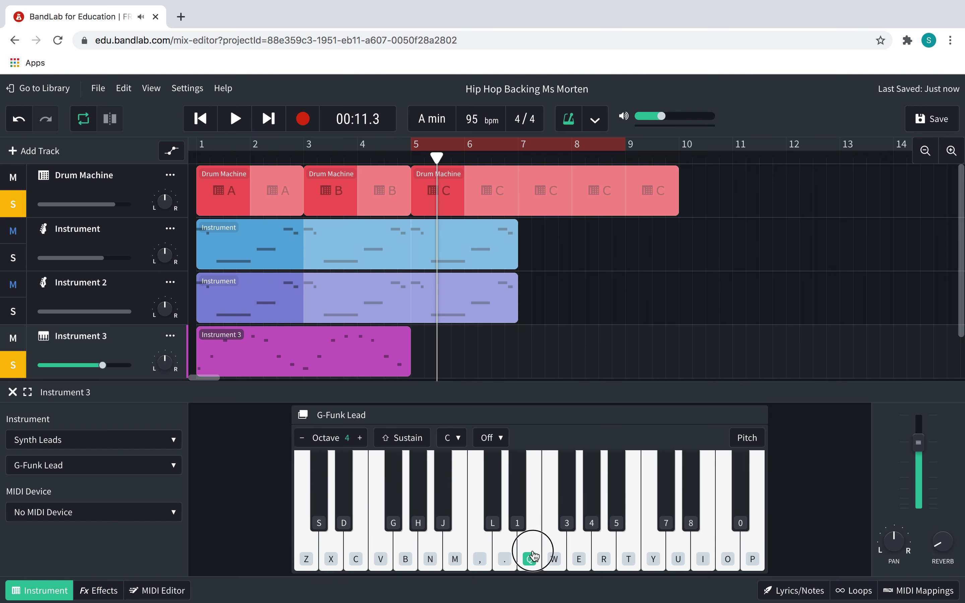
pyautogui.click(487, 552)
pyautogui.press('w')
pyautogui.press('q')
pyautogui.press('j')
pyautogui.press('n')
pyautogui.press(',')
pyautogui.click(532, 548)
pyautogui.press('j')
pyautogui.press('w')
pyautogui.press('q')
pyautogui.press('n')
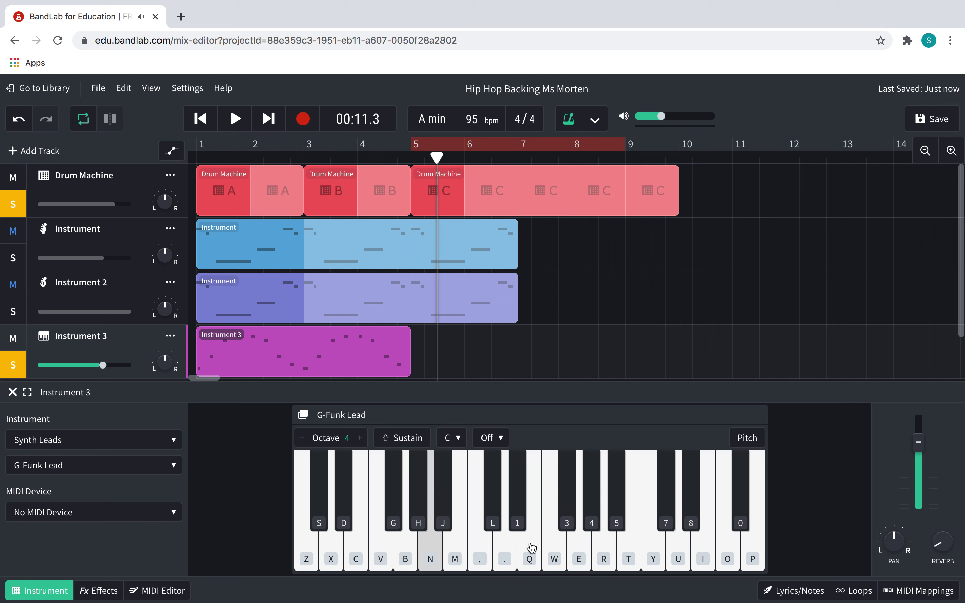
pyautogui.press('w')
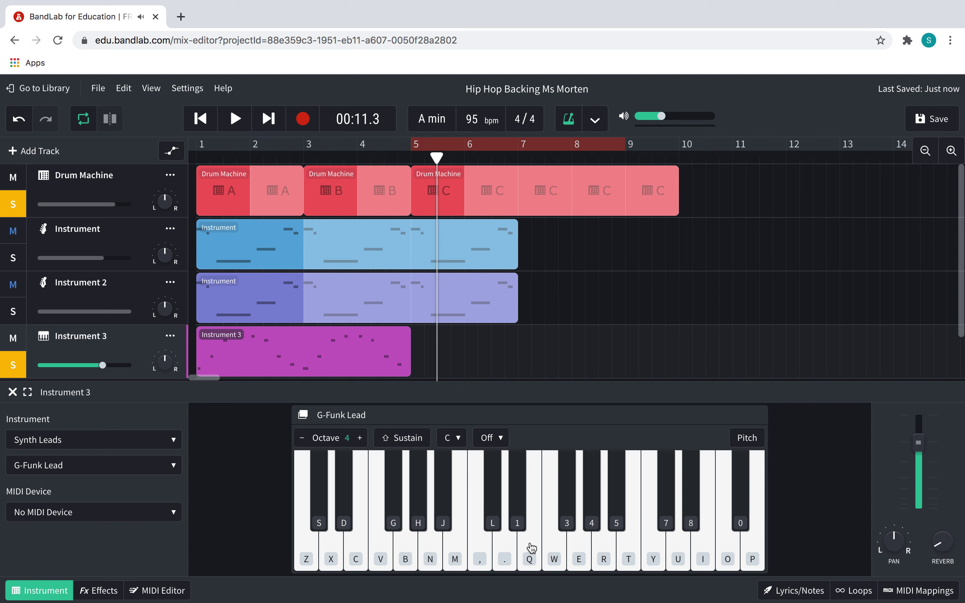
pyautogui.press('q')
pyautogui.press('n')
pyautogui.press('q')
pyautogui.press('n')
pyautogui.press(',')
pyautogui.press('q')
pyautogui.press('n')
pyautogui.press(',')
pyautogui.press(',')
pyautogui.press('q')
pyautogui.press(',')
pyautogui.press('q')
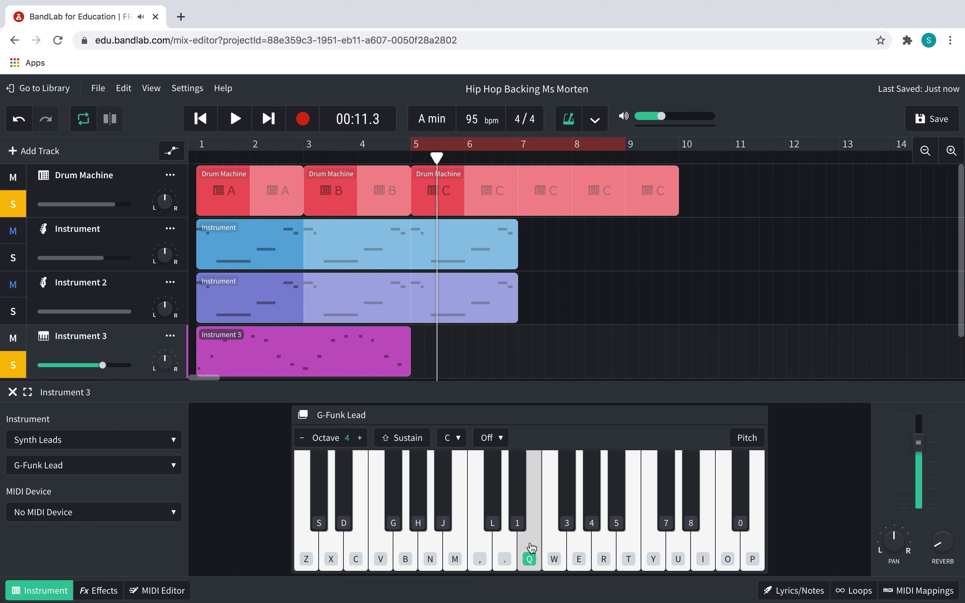
pyautogui.press(',')
pyautogui.press('j')
pyautogui.press('n')
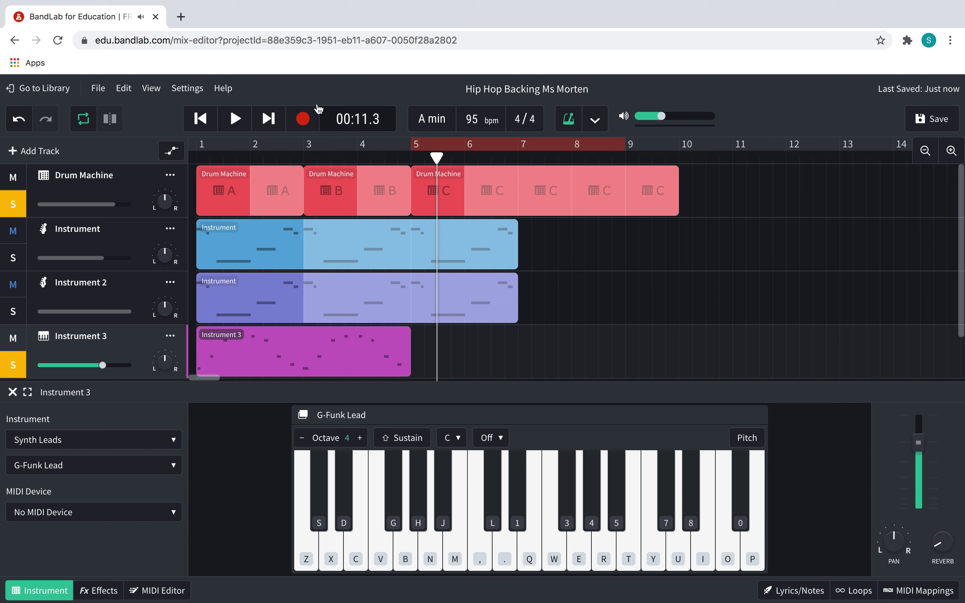
# Step: Record a quick riff take on Instrument 3 at the loop, then delete that clip
pyautogui.click(304, 119)
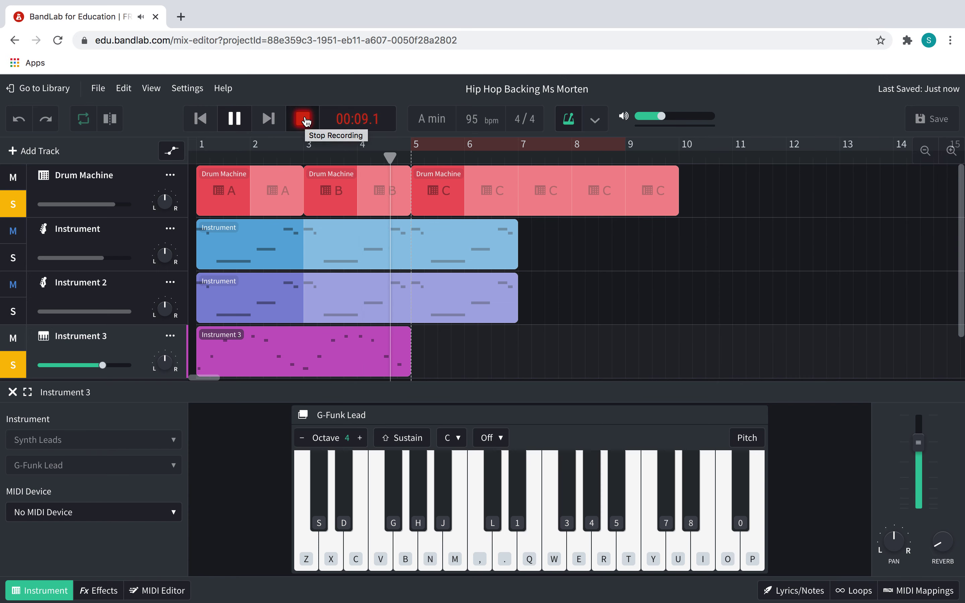
pyautogui.press('n')
pyautogui.press(',')
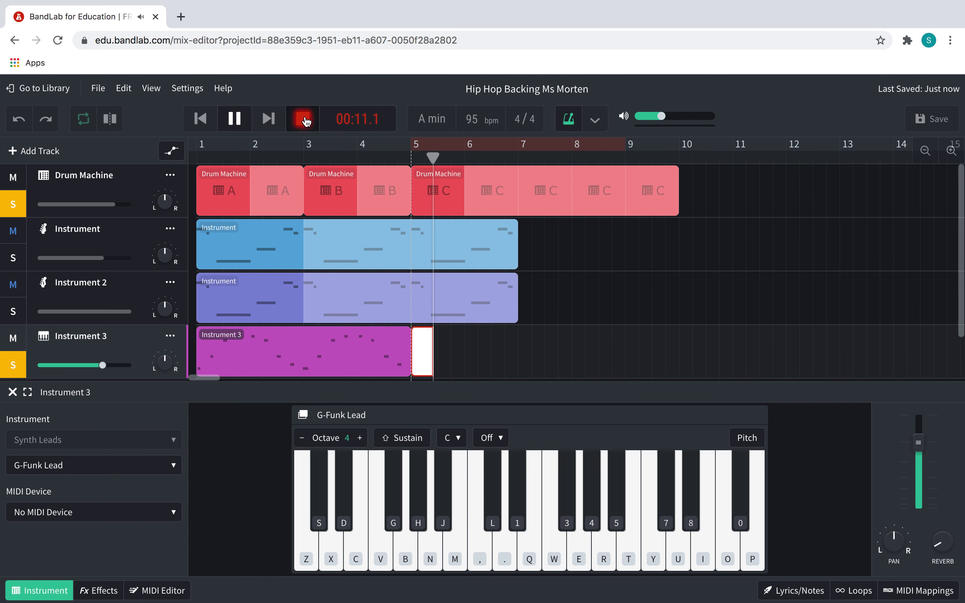
pyautogui.press('q')
pyautogui.press('w')
pyautogui.press('w')
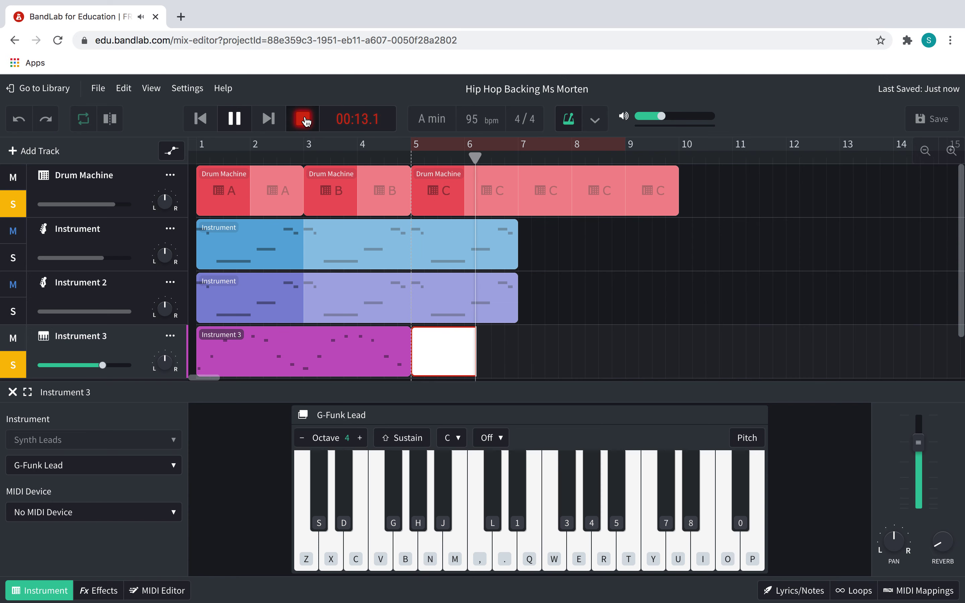
pyautogui.press('q')
pyautogui.press(',')
pyautogui.press('j')
pyautogui.click(303, 120)
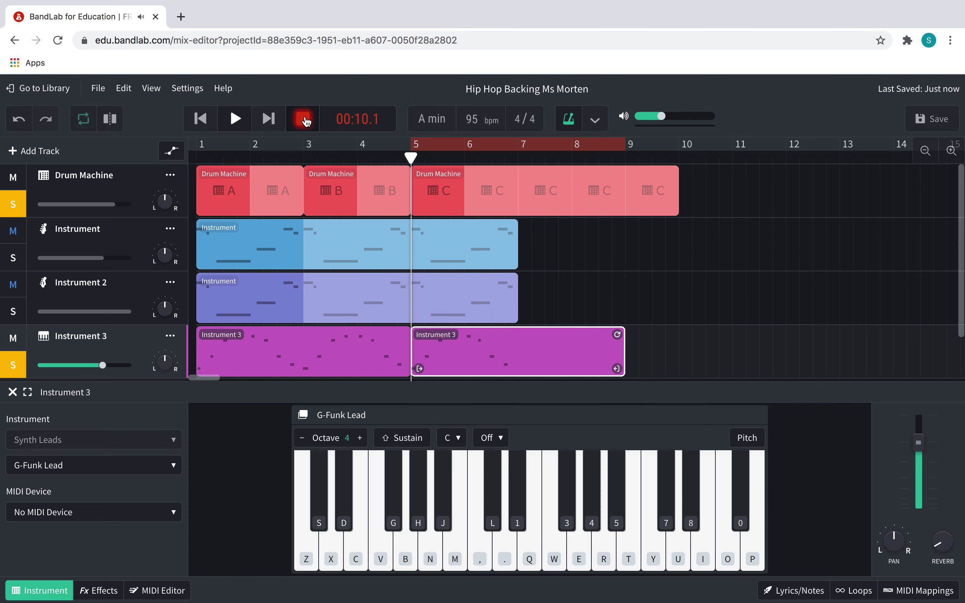
pyautogui.press('Delete')
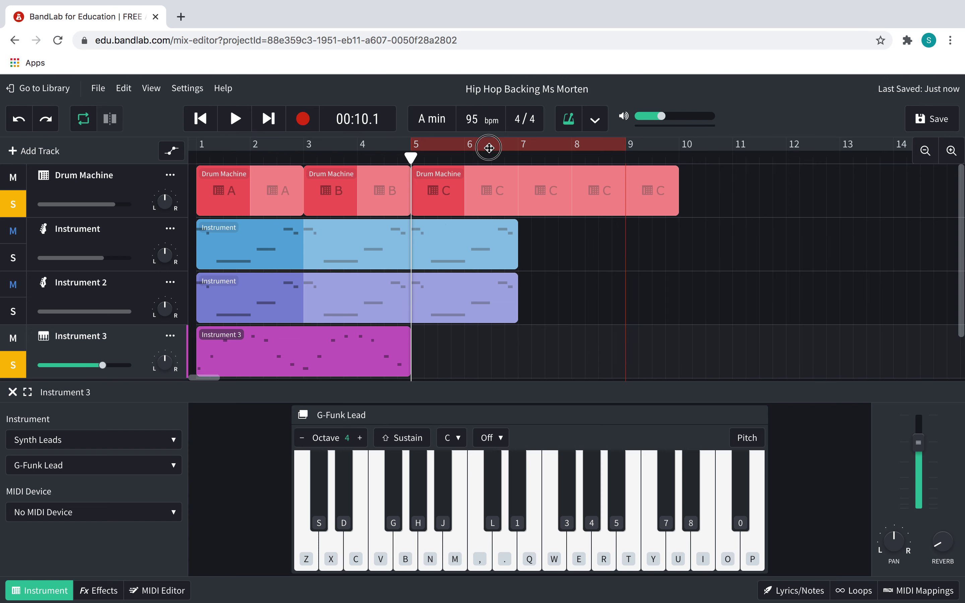
# Step: Shift the loop to bars 6–10 and record a new riff take on Instrument 3 from bar 6
pyautogui.moveTo(485, 147); pyautogui.dragTo(504, 145)
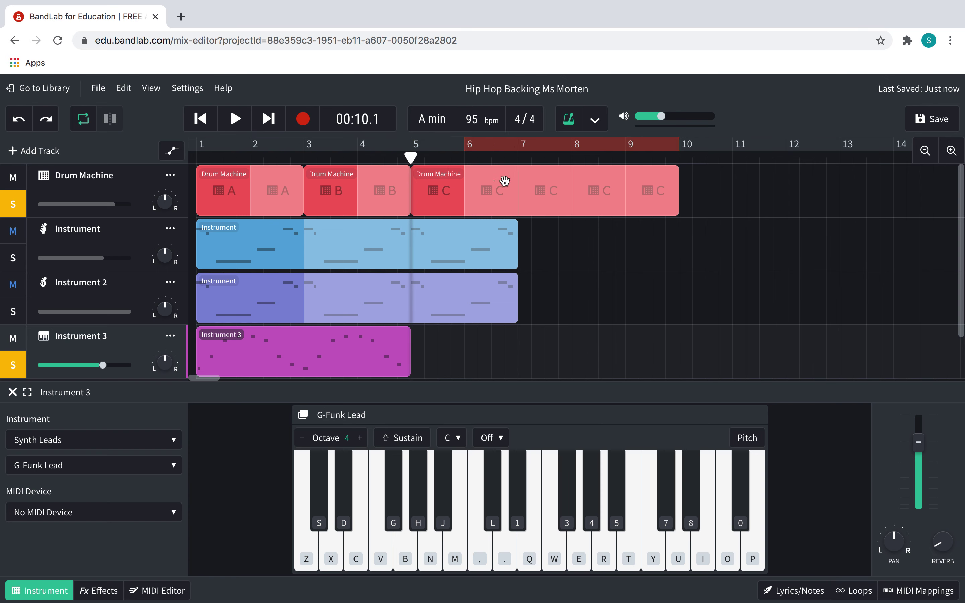
pyautogui.press('space')
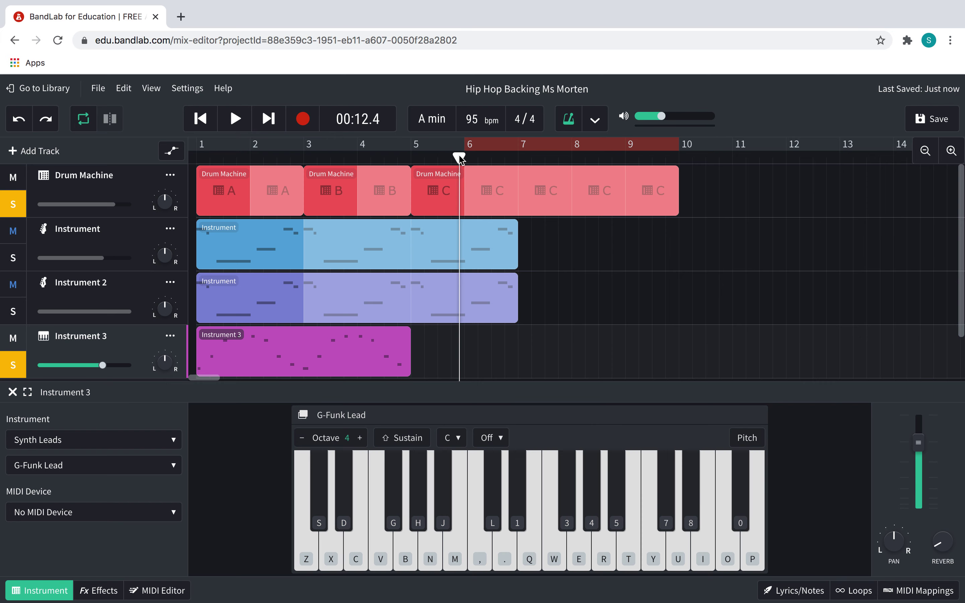
pyautogui.click(307, 118)
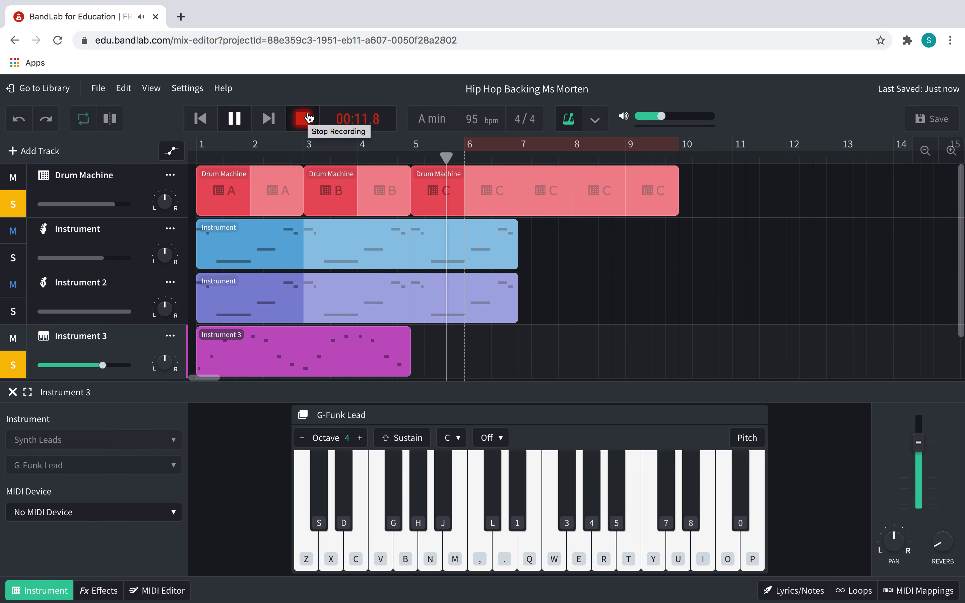
pyautogui.press(',')
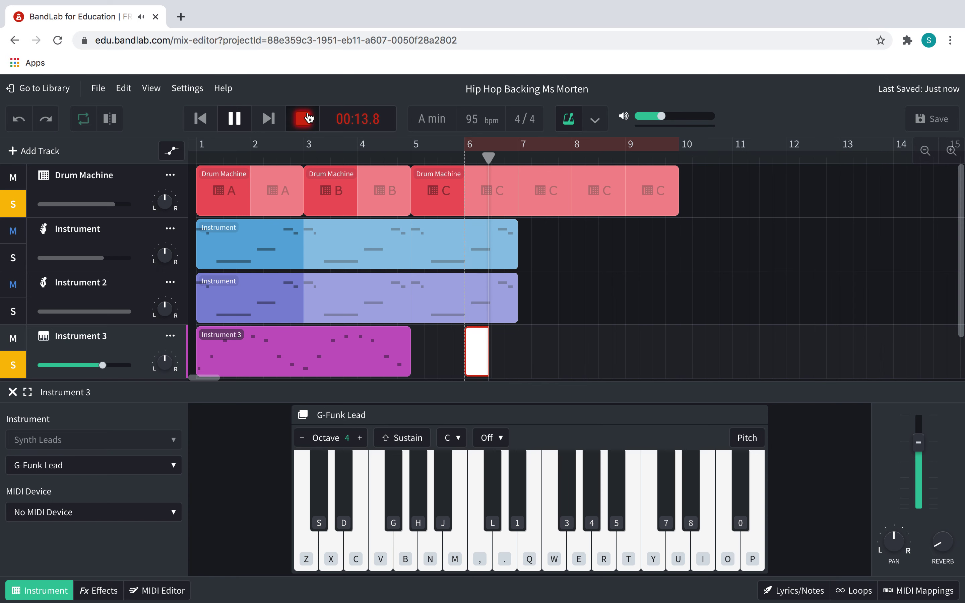
pyautogui.press('q')
pyautogui.press('w')
pyautogui.press('w')
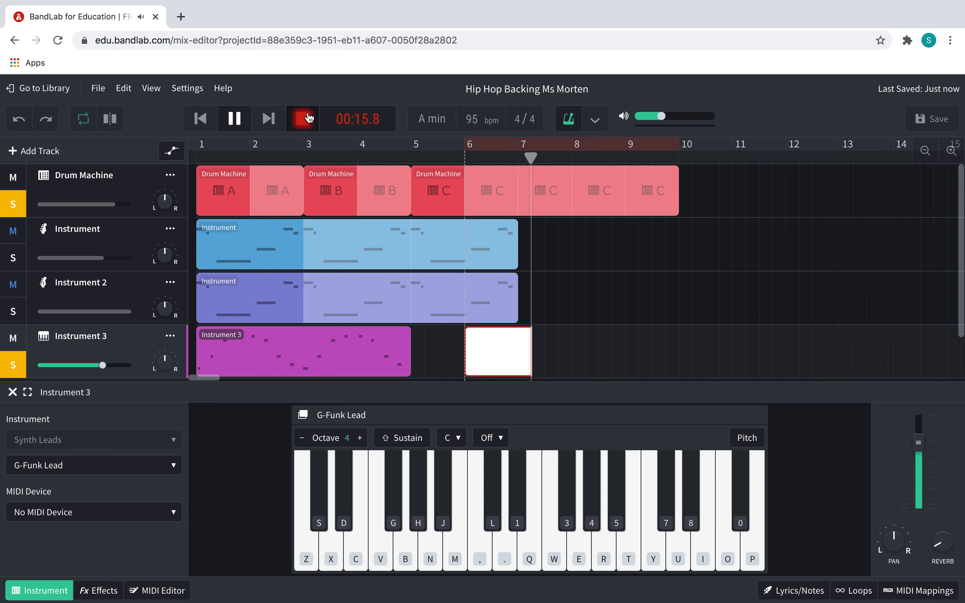
pyautogui.press('q')
pyautogui.press(',')
pyautogui.press('j')
pyautogui.click(307, 117)
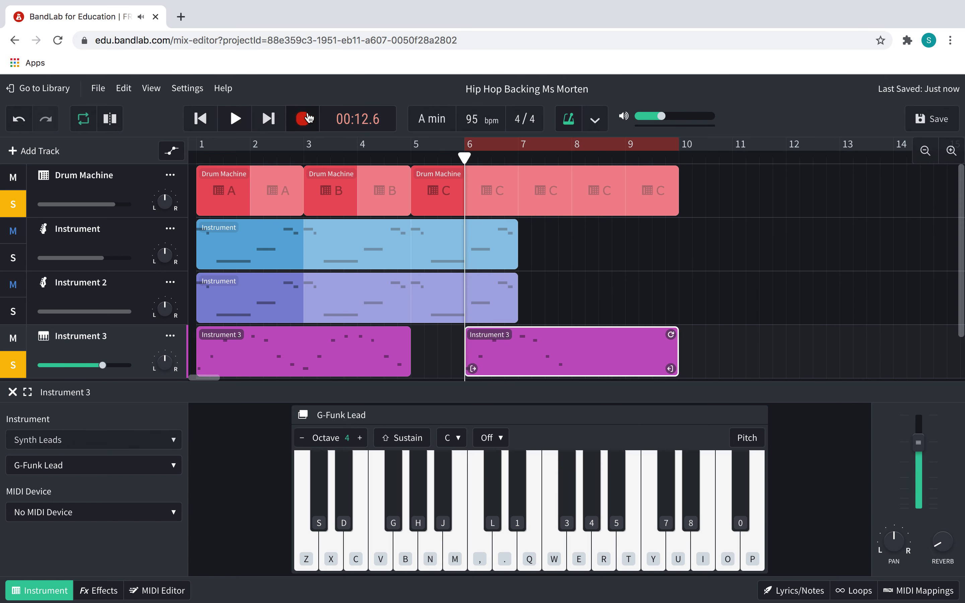
# Step: Trim the new take to about two bars and move it to bars 10–12
pyautogui.moveTo(670, 369); pyautogui.dragTo(559, 378)
pyautogui.moveTo(463, 161); pyautogui.dragTo(571, 159)
pyautogui.moveTo(501, 365); pyautogui.dragTo(710, 362)
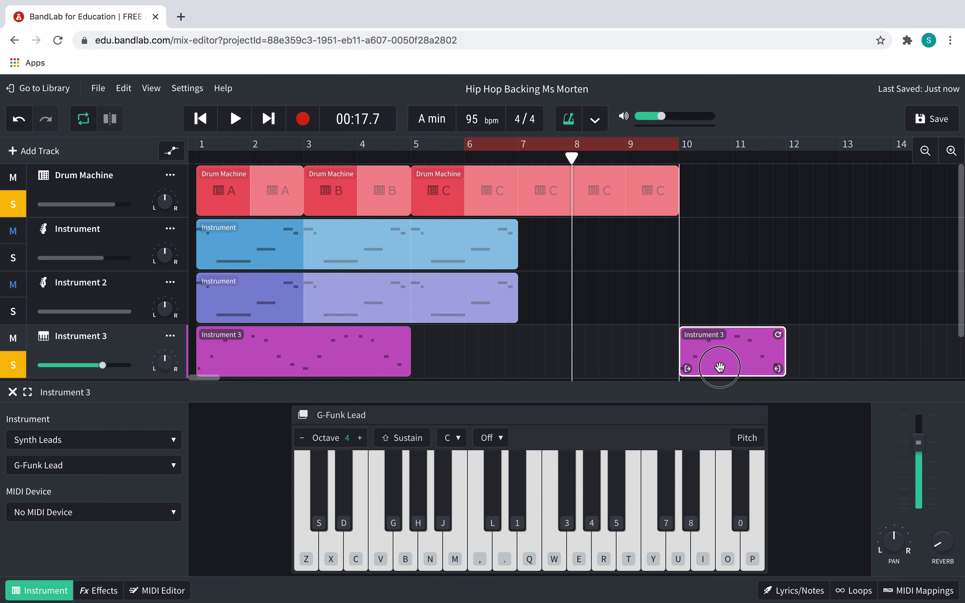
pyautogui.moveTo(472, 160); pyautogui.dragTo(463, 157)
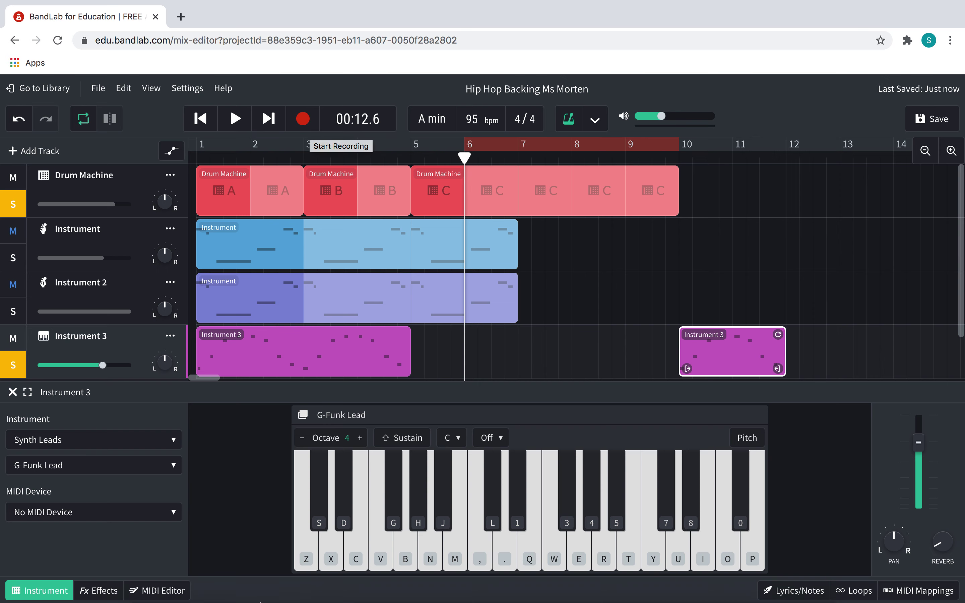
# Step: Rehearse the riff's notes on the on-screen piano and computer keys
pyautogui.click(485, 555)
pyautogui.click(528, 552)
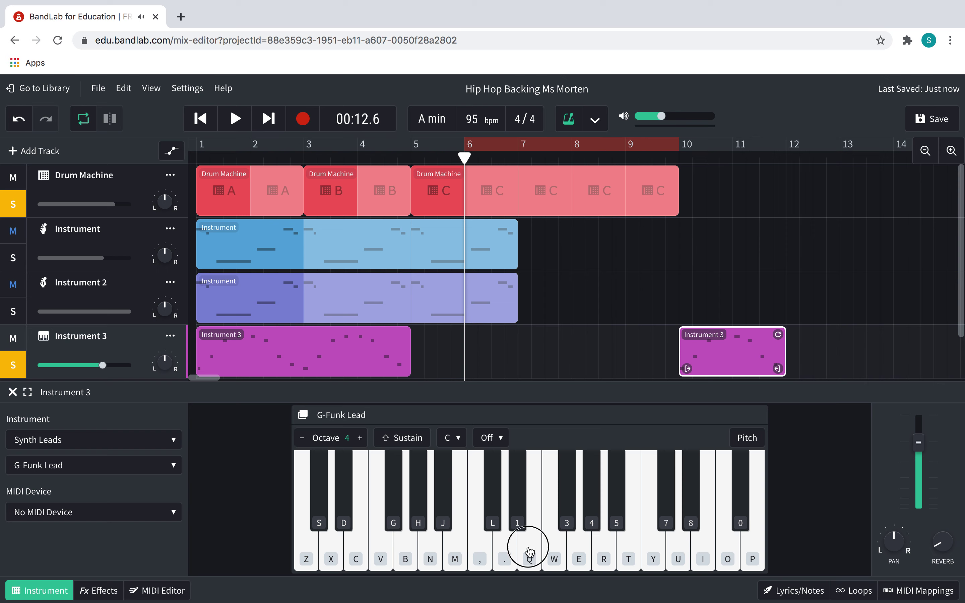
pyautogui.click(442, 515)
pyautogui.click(486, 543)
pyautogui.click(529, 550)
pyautogui.press('n')
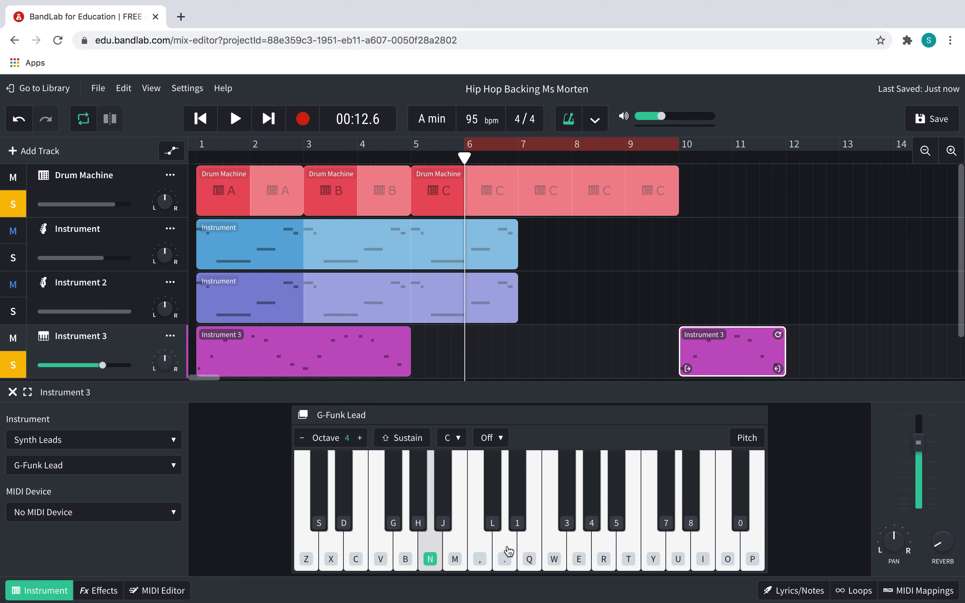
# Step: Record a new six-note riff take on Instrument 3 and line it up at bar 6
pyautogui.click(305, 124)
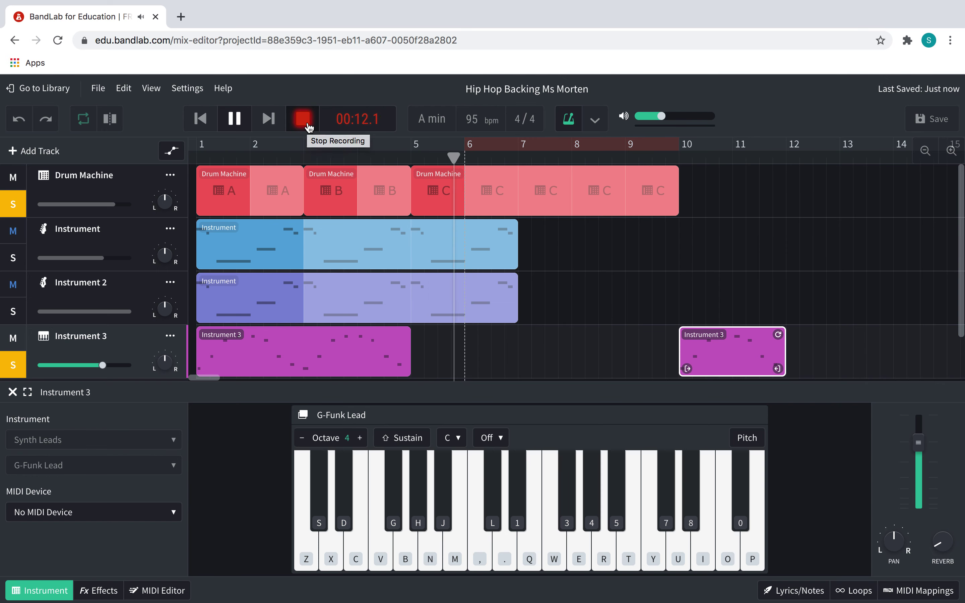
pyautogui.press('n')
pyautogui.press(',')
pyautogui.press('q')
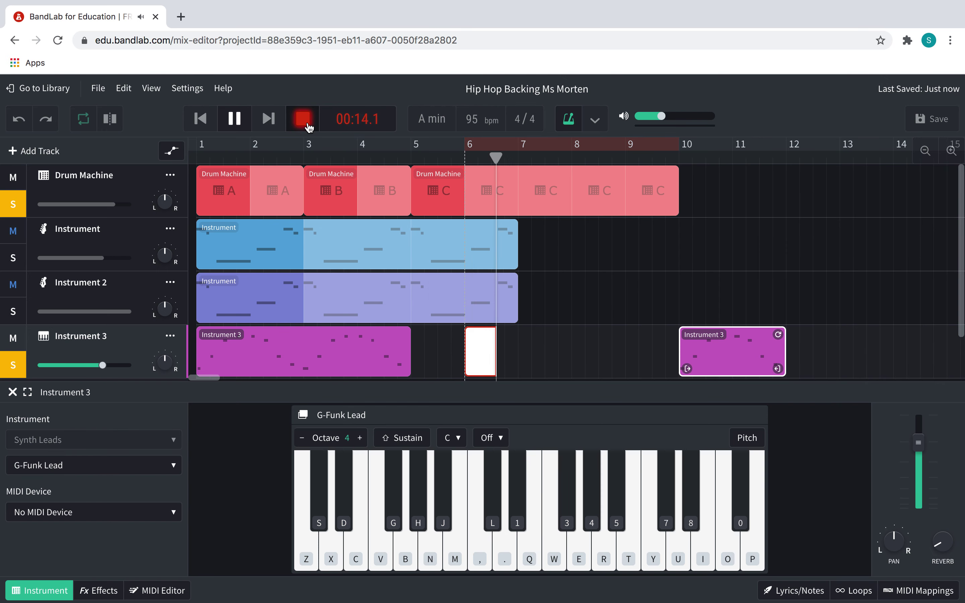
pyautogui.press('j')
pyautogui.press(',')
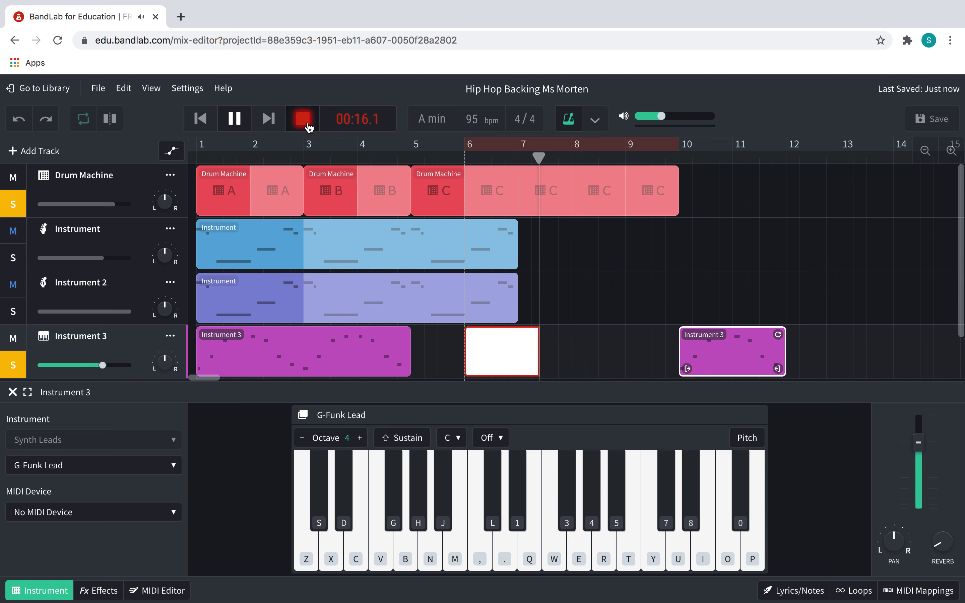
pyautogui.press('q')
pyautogui.click(310, 126)
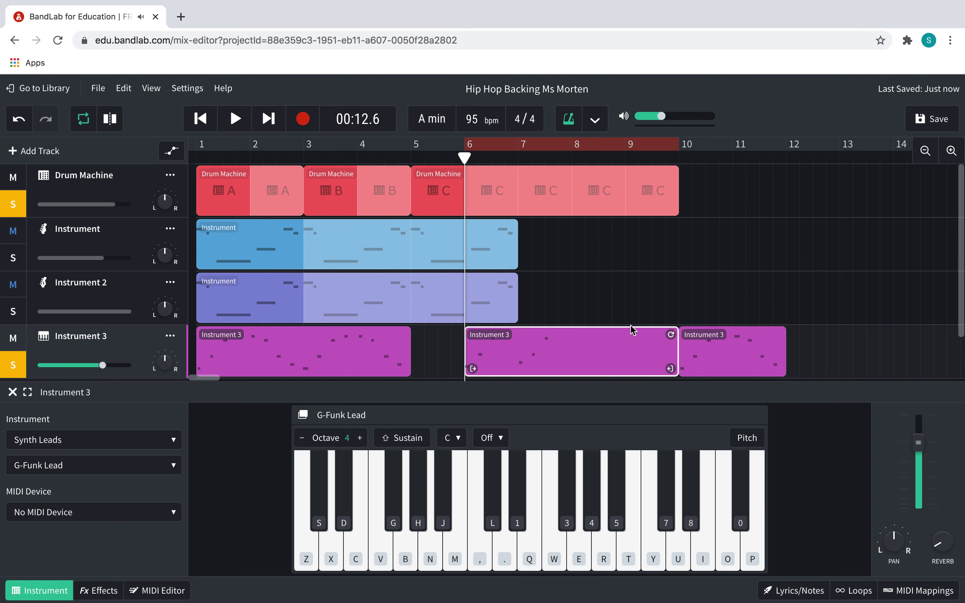
pyautogui.moveTo(675, 368); pyautogui.dragTo(556, 365)
# Step: Trim the bar-6 take to end near bar 7.7 and quantize the first riff's notes to 1/16
pyautogui.click(591, 362)
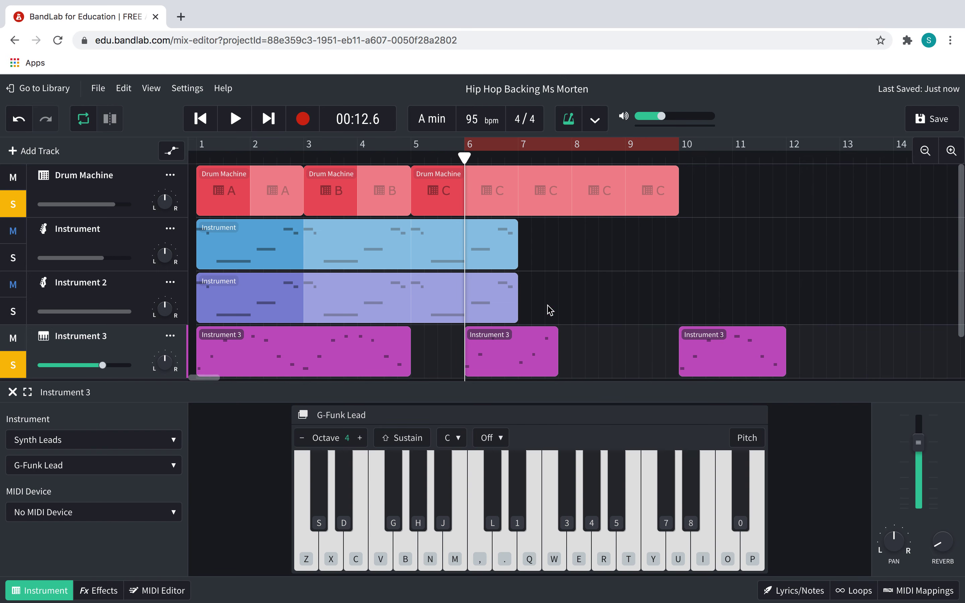
pyautogui.doubleClick(312, 354)
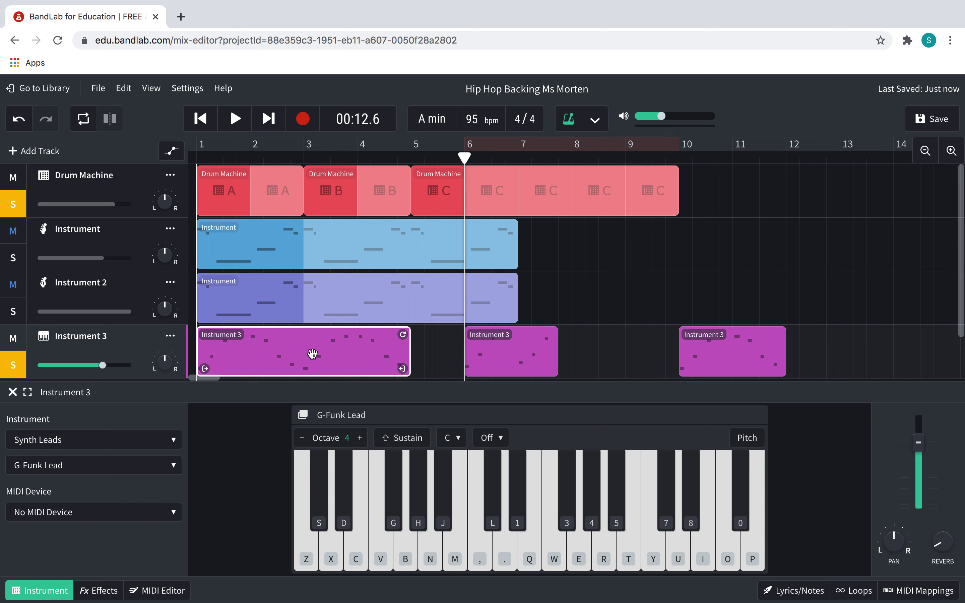
pyautogui.click(925, 406)
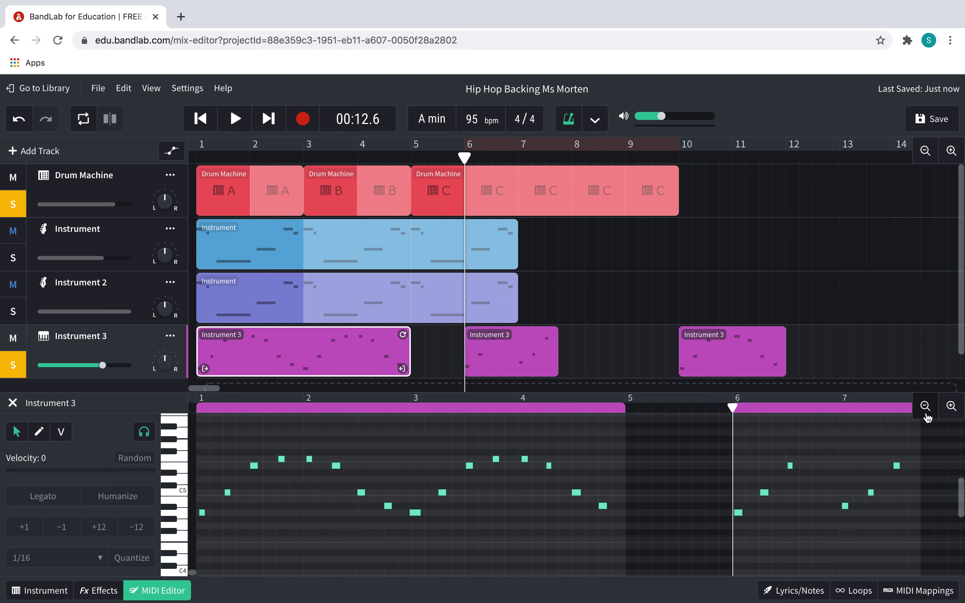
pyautogui.moveTo(699, 547); pyautogui.dragTo(189, 447)
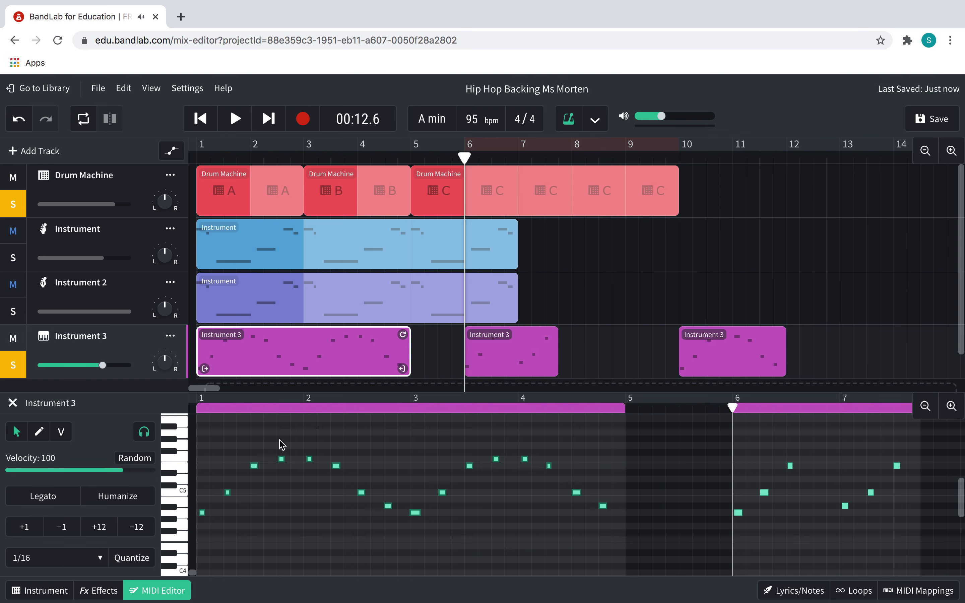
pyautogui.click(132, 563)
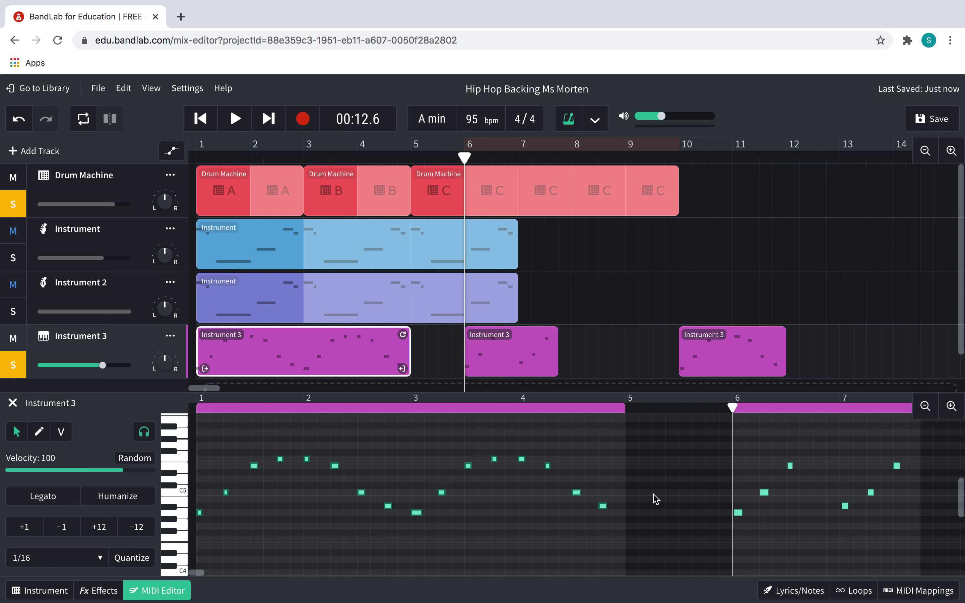
# Step: Quantize the eight riff notes in bars 10–12 to the 1/16 grid
pyautogui.hscroll(5, 690, 511)
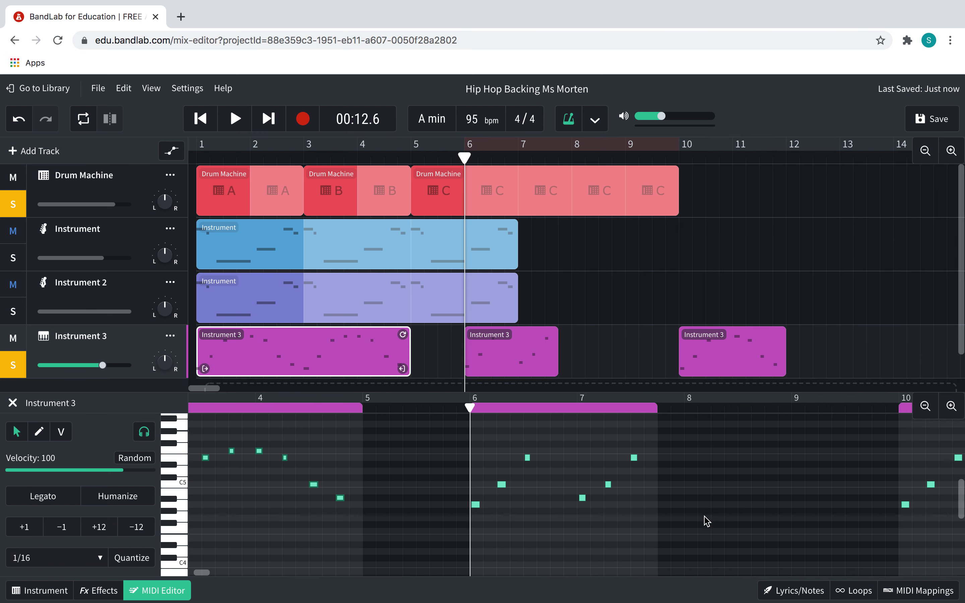
pyautogui.moveTo(728, 533); pyautogui.dragTo(456, 463)
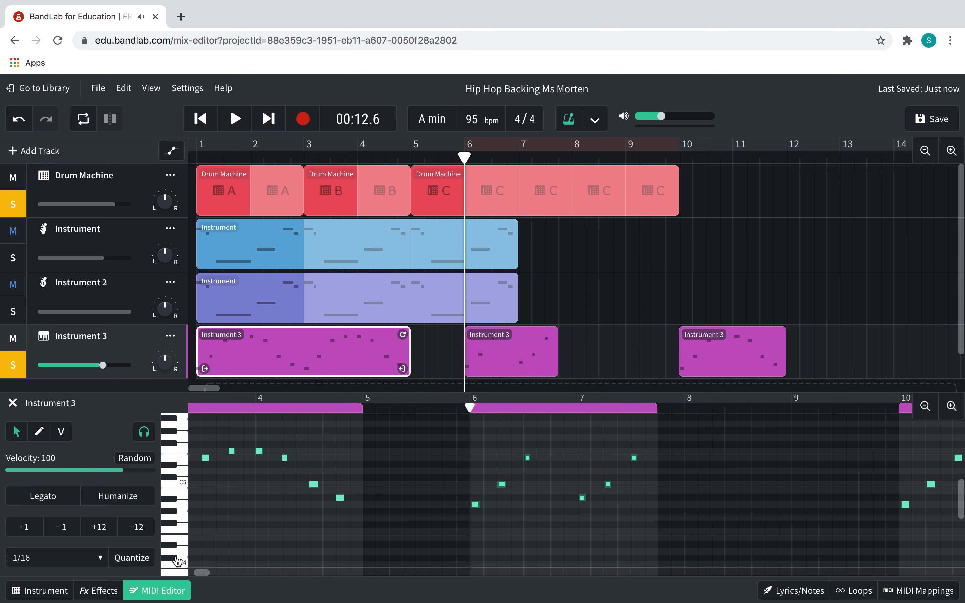
pyautogui.hscroll(5, 646, 511)
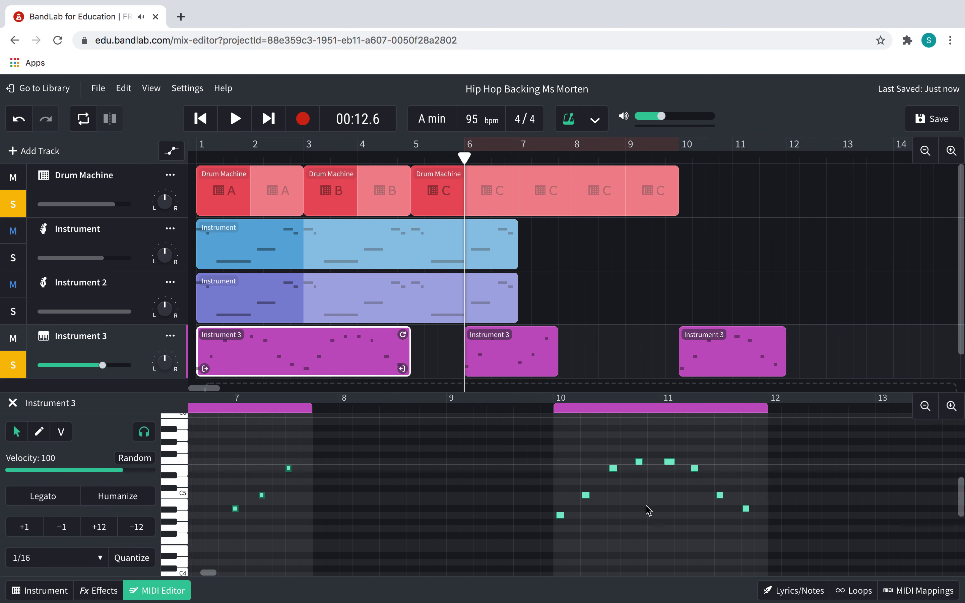
pyautogui.moveTo(491, 431); pyautogui.dragTo(810, 548)
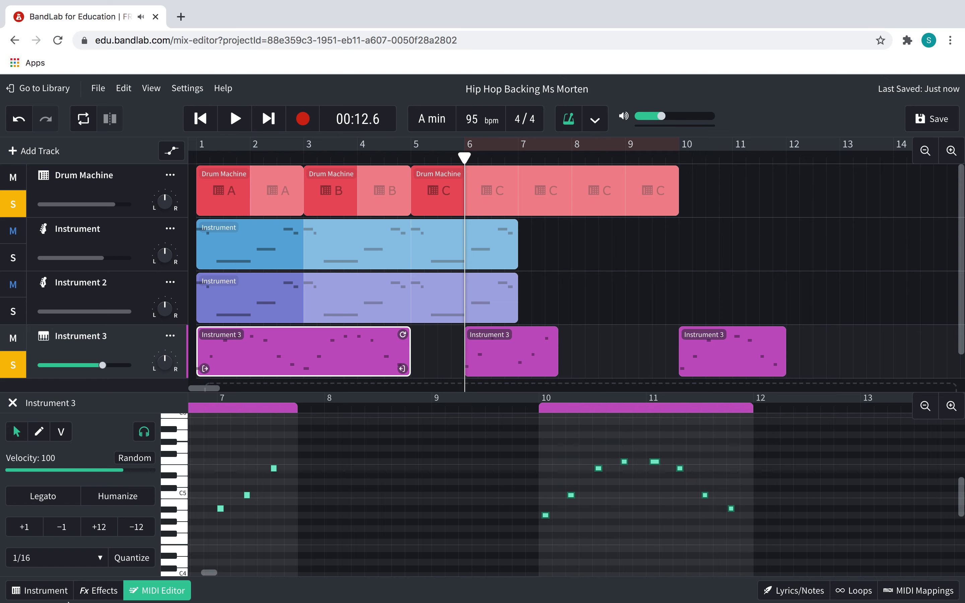
pyautogui.click(146, 563)
pyautogui.moveTo(243, 159); pyautogui.dragTo(172, 163)
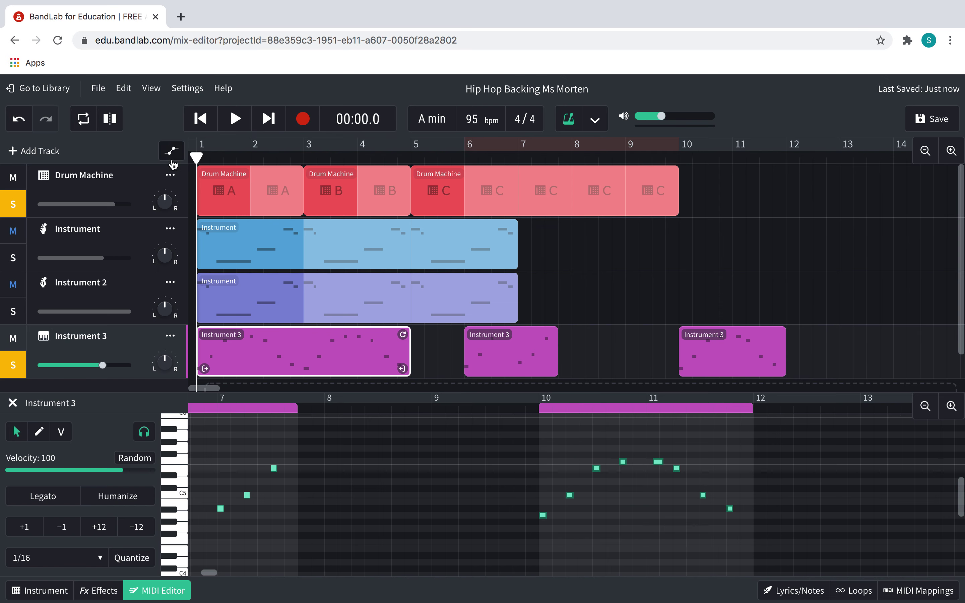
pyautogui.press('space')
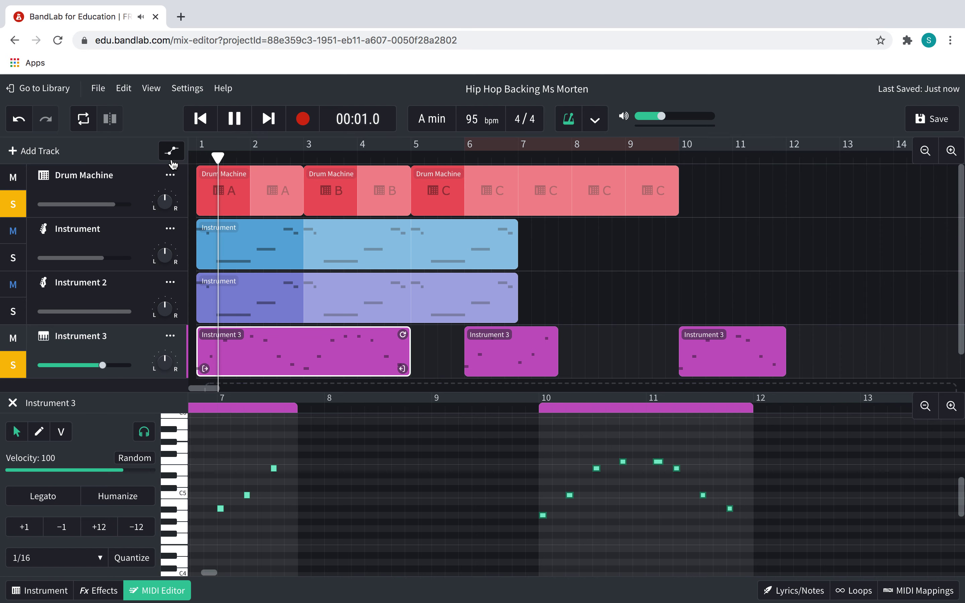
pyautogui.hscroll(-10, 392, 533)
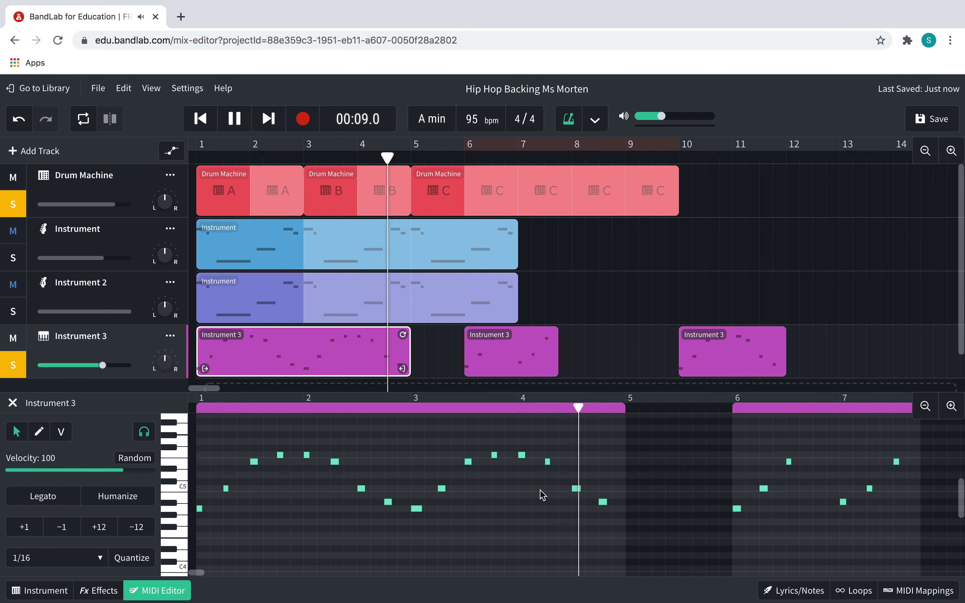
pyautogui.press('space')
pyautogui.hscroll(6, 573, 530)
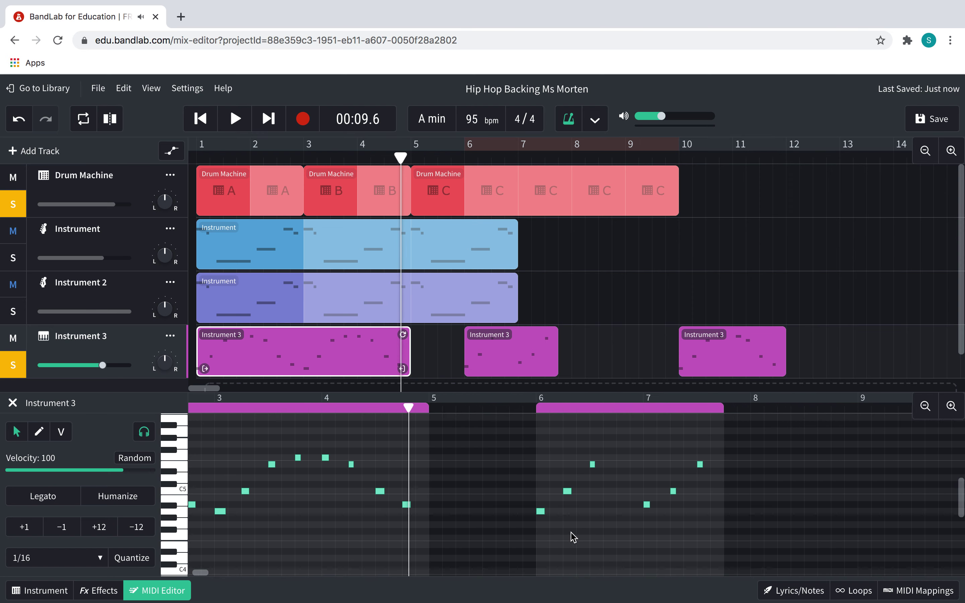
pyautogui.click(469, 408)
pyautogui.press('space')
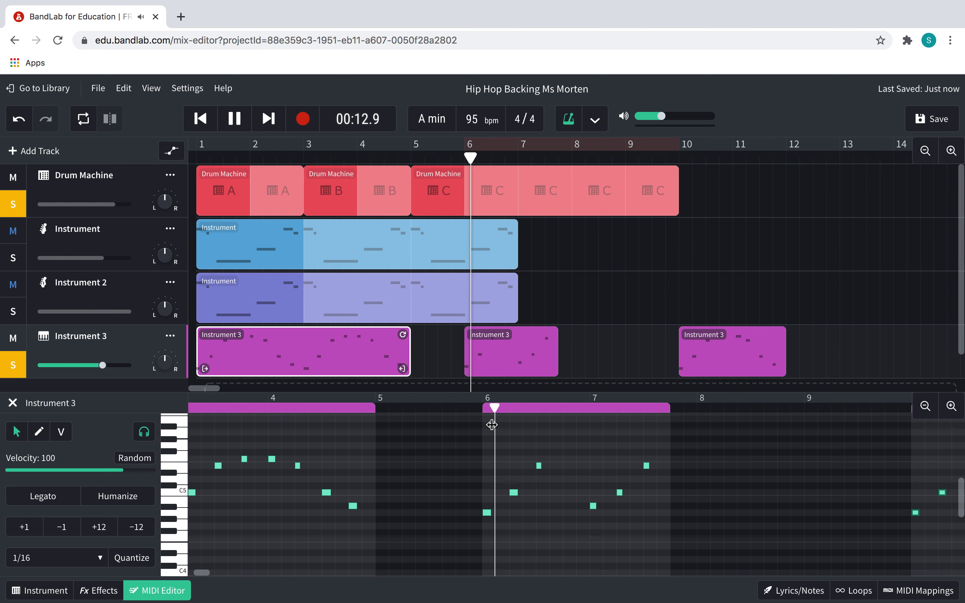
pyautogui.hscroll(3, 702, 544)
pyautogui.scroll(1, 702, 545)
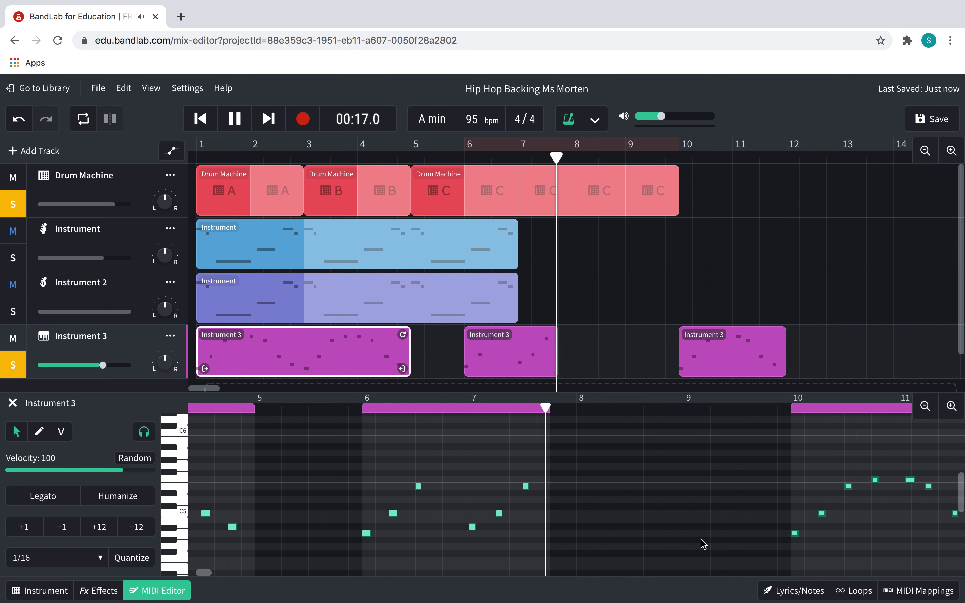
pyautogui.press('space')
pyautogui.hscroll(1, 703, 544)
pyautogui.hscroll(2, 703, 543)
pyautogui.scroll(-1, 703, 544)
pyautogui.moveTo(532, 408); pyautogui.dragTo(543, 411)
# Step: Play the riff from bar 10 with its notes zoomed in around the playhead
pyautogui.press('space')
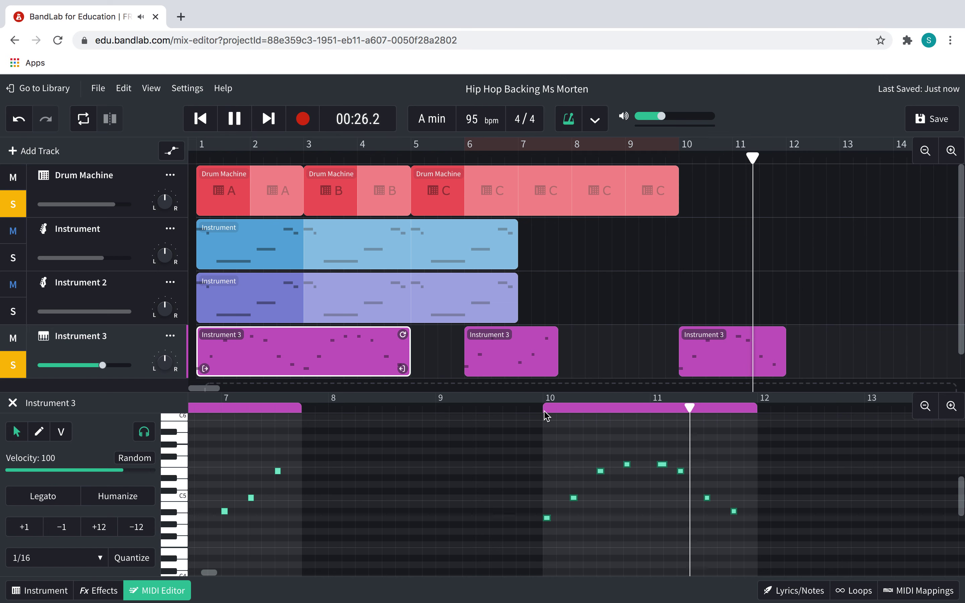
pyautogui.press('space')
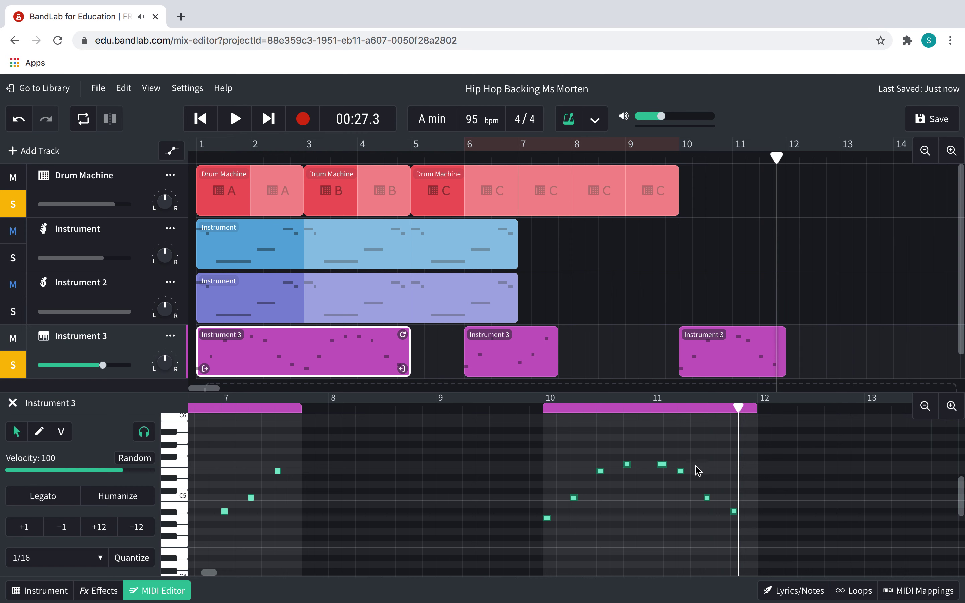
pyautogui.click(950, 406)
pyautogui.click(950, 406)
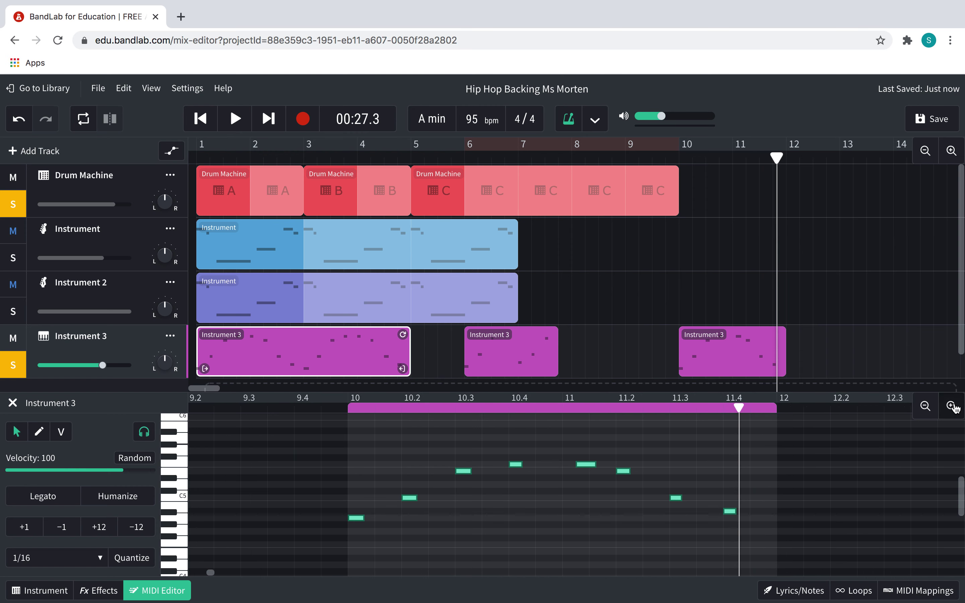
pyautogui.hscroll(-5, 700, 517)
pyautogui.hscroll(-2, 656, 528)
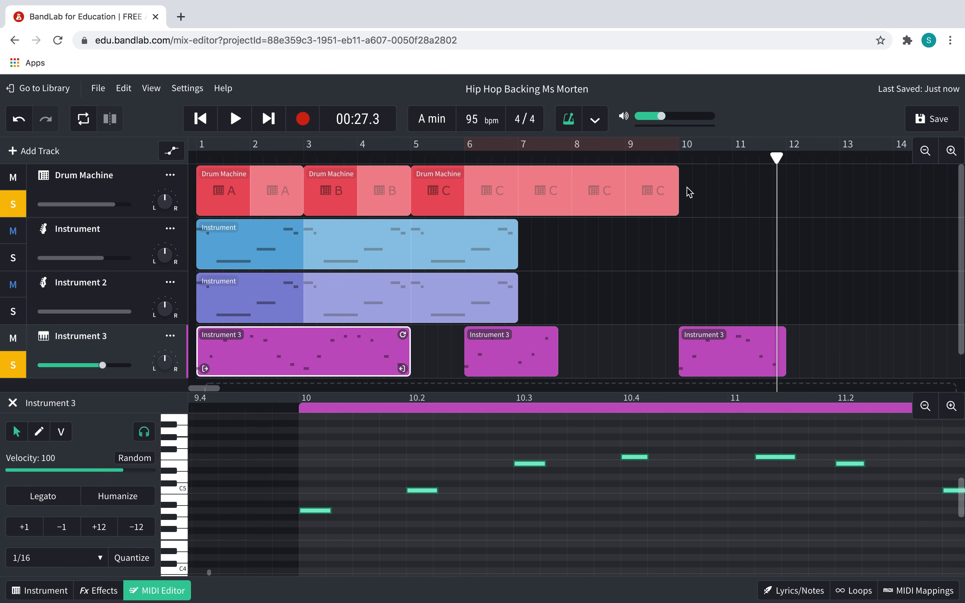
pyautogui.click(683, 154)
pyautogui.press('space')
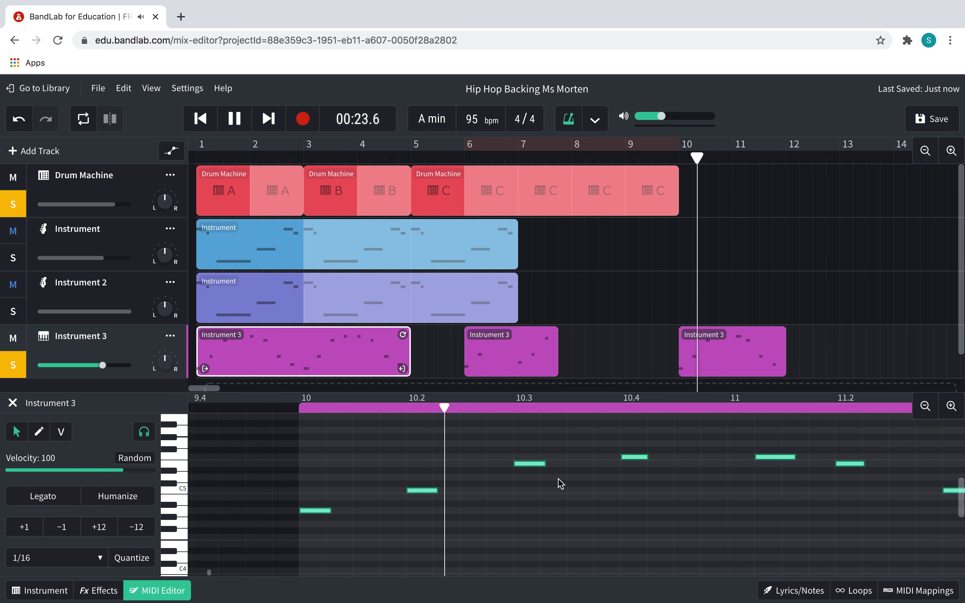
pyautogui.scroll(2, 583, 497)
pyautogui.press('space')
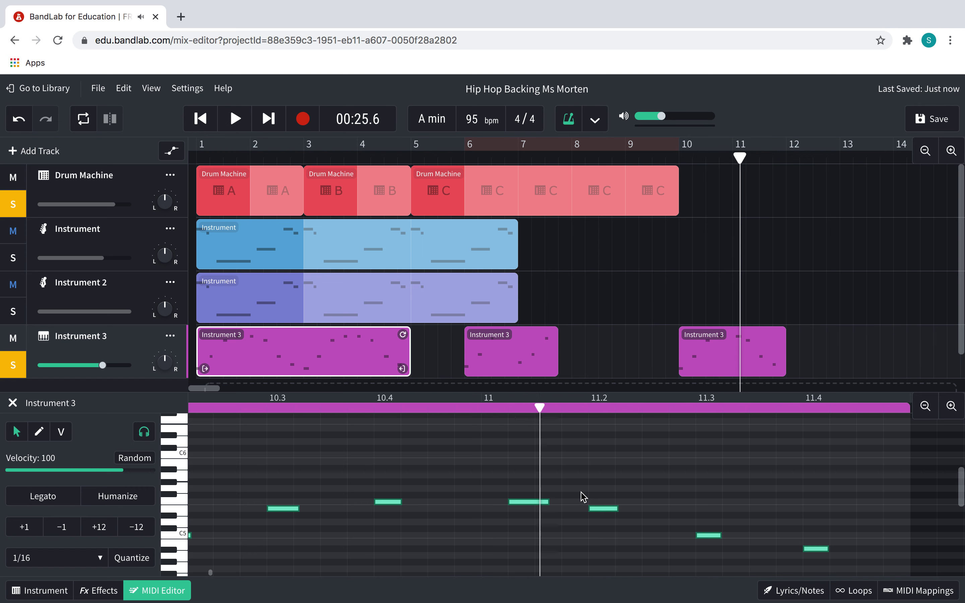
# Step: Audition the long note near bar 11.1, then replay the riff from bar 10
pyautogui.moveTo(529, 507); pyautogui.dragTo(500, 506)
pyautogui.click(556, 524)
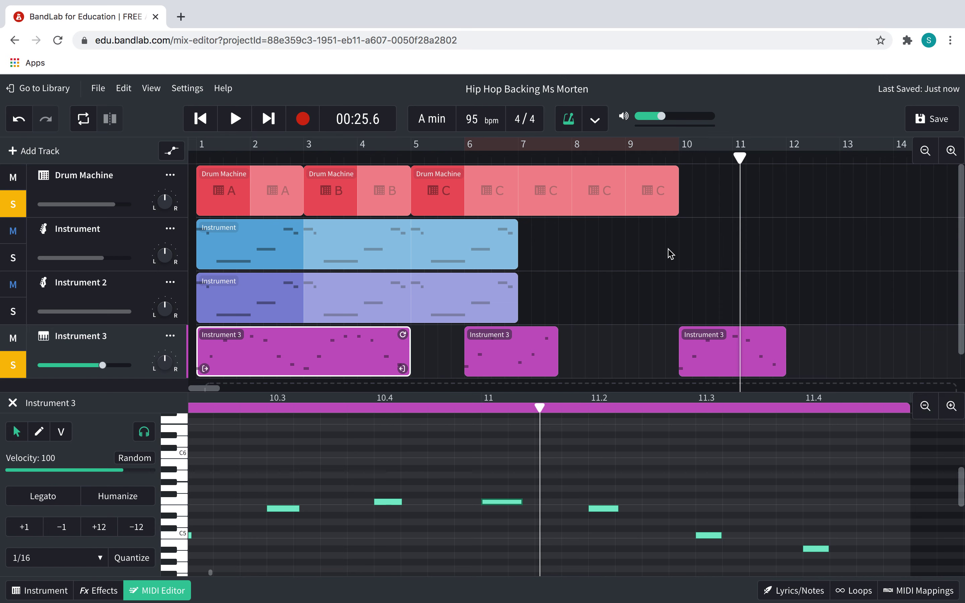
pyautogui.click(677, 156)
pyautogui.press('space')
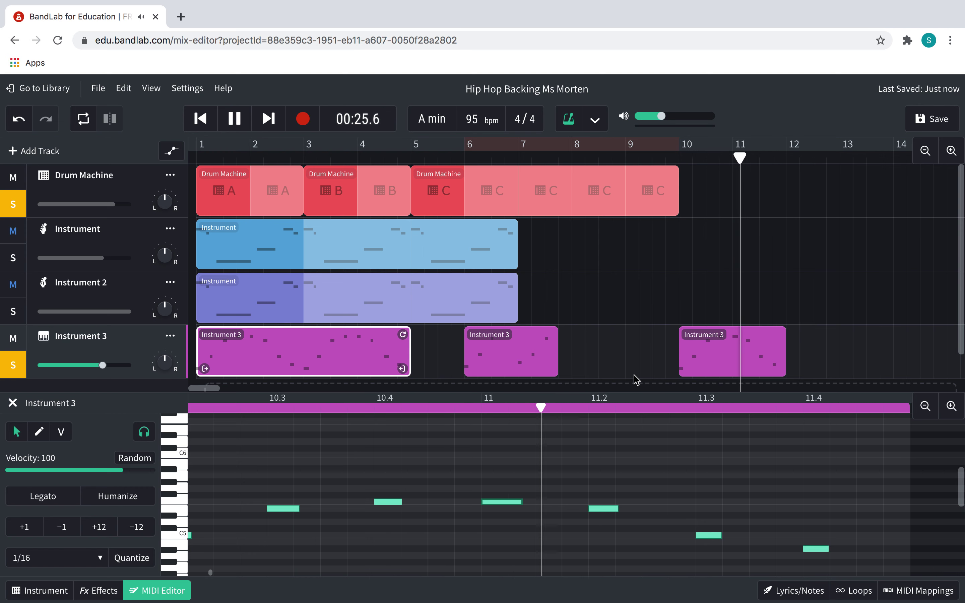
pyautogui.press('space')
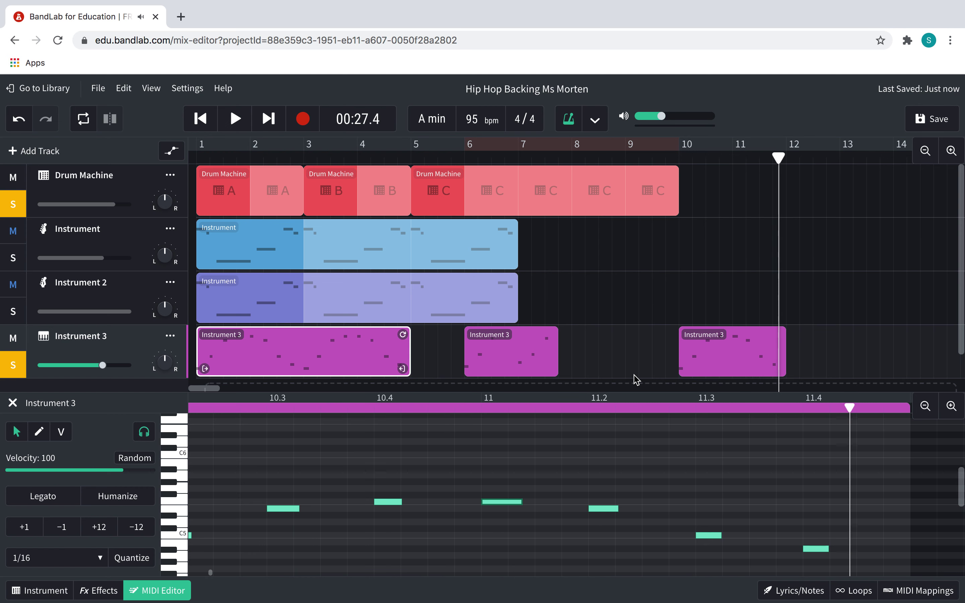
# Step: Move the long take past bar 13, nudge the bar-10 take right, and place the chosen riff at bar 1
pyautogui.click(13, 402)
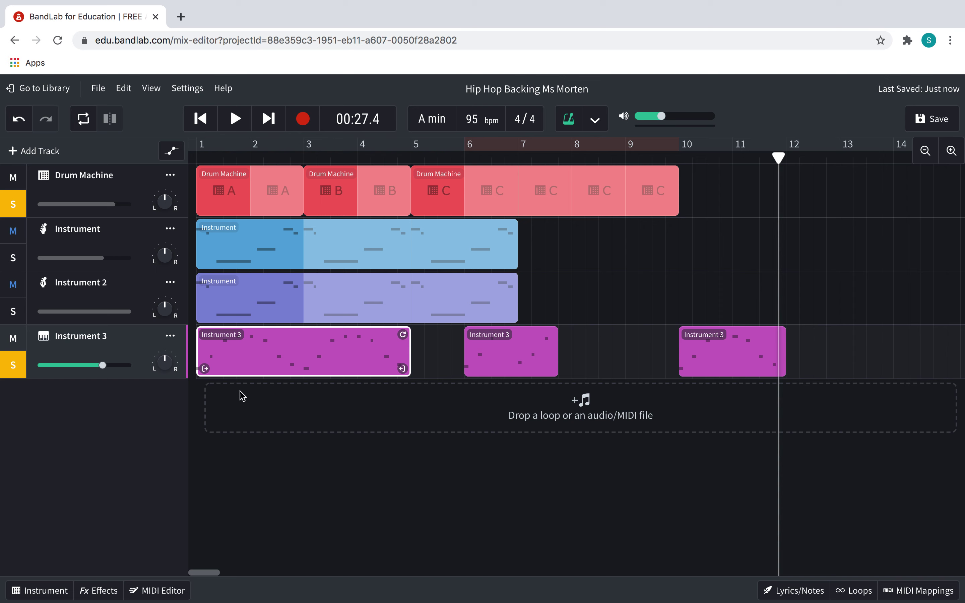
pyautogui.click(502, 363)
pyautogui.moveTo(403, 338); pyautogui.dragTo(931, 371)
pyautogui.moveTo(711, 361); pyautogui.dragTo(742, 360)
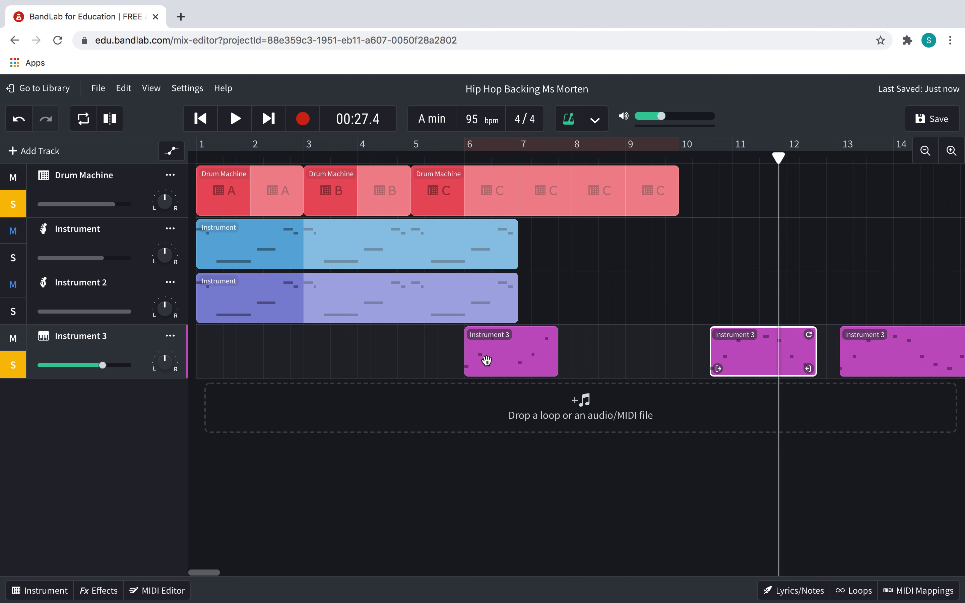
pyautogui.moveTo(487, 360); pyautogui.dragTo(239, 341)
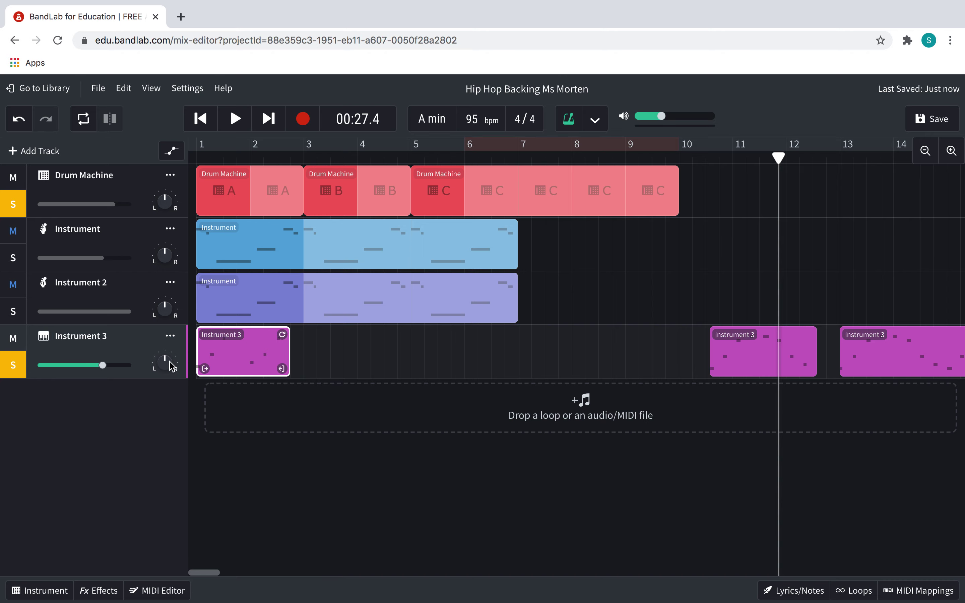
# Step: Step the playhead through beats 1.1 to 2.4 of the riff's zoomed-out notes to check timing
pyautogui.doubleClick(231, 356)
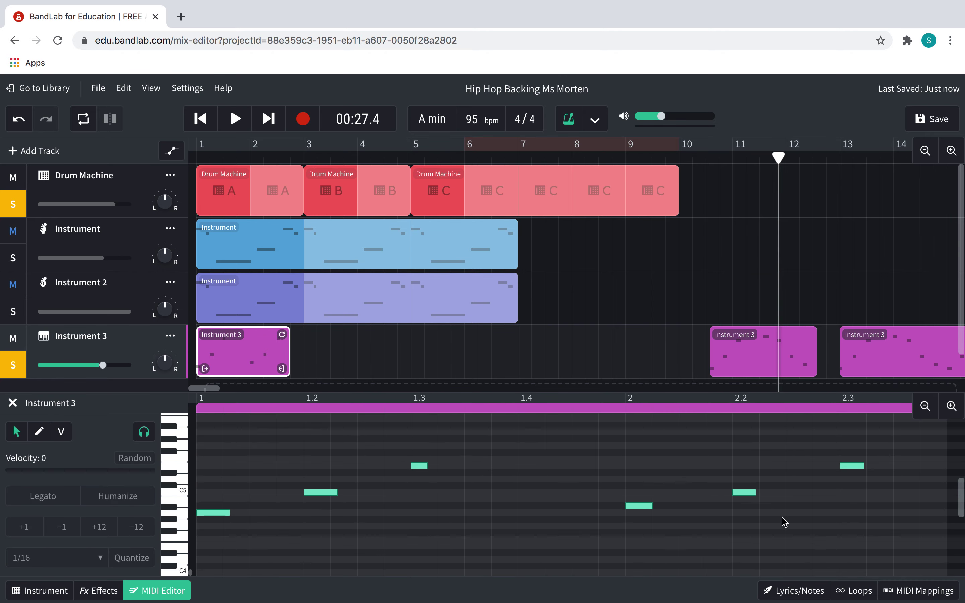
pyautogui.click(925, 407)
pyautogui.scroll(1, 532, 547)
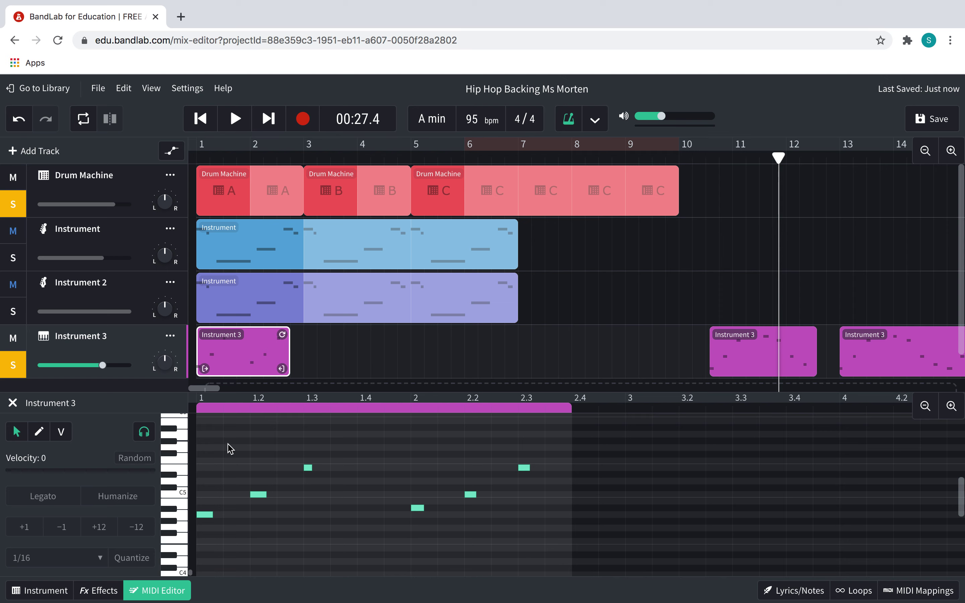
pyautogui.click(197, 408)
pyautogui.click(257, 407)
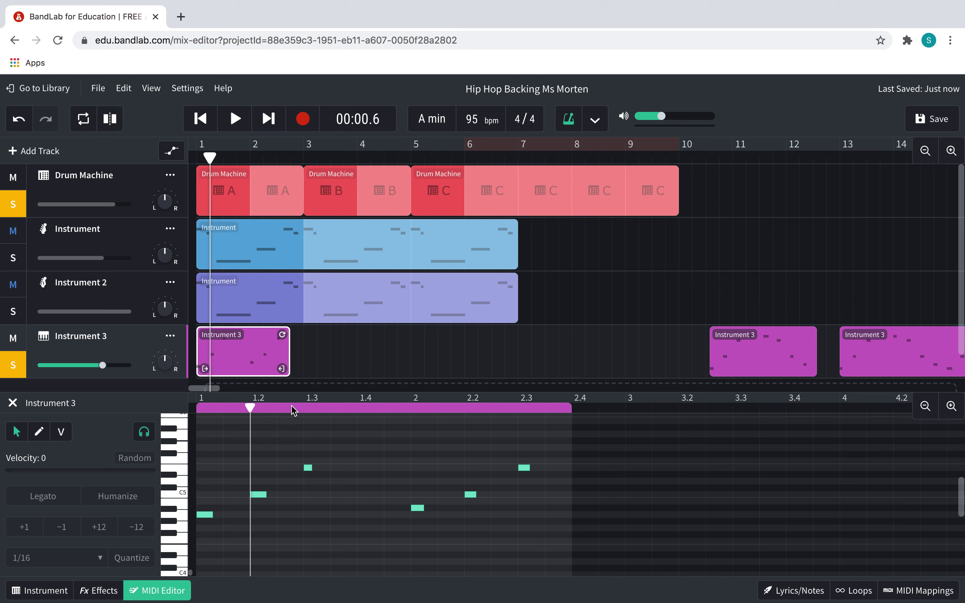
pyautogui.click(303, 408)
pyautogui.click(357, 407)
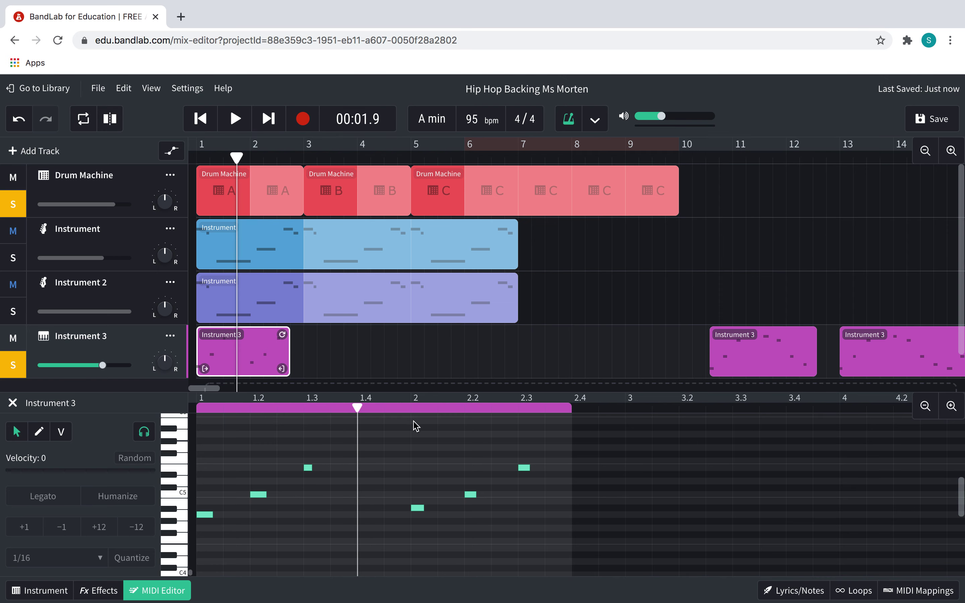
pyautogui.click(413, 408)
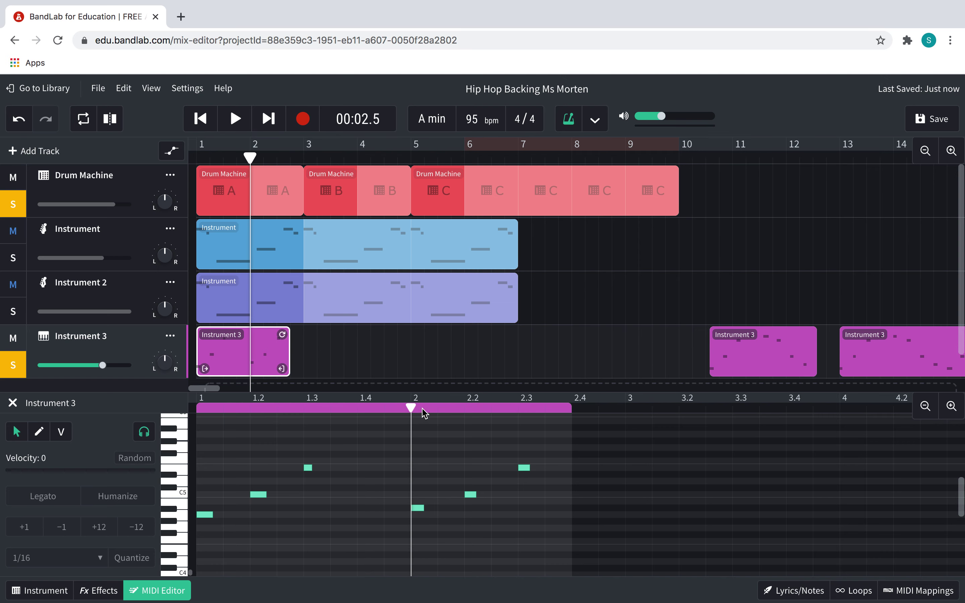
pyautogui.click(465, 408)
pyautogui.click(517, 407)
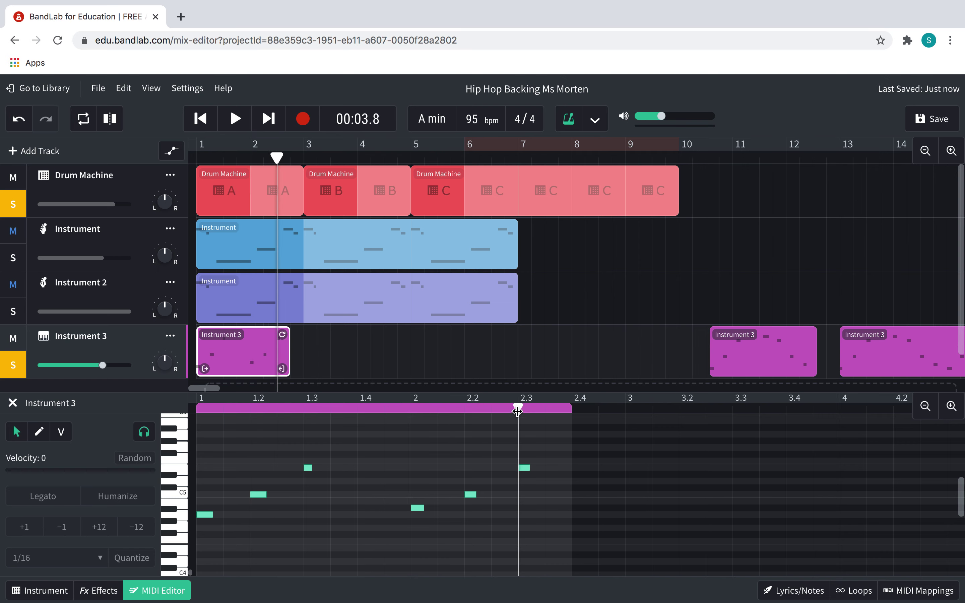
pyautogui.click(574, 409)
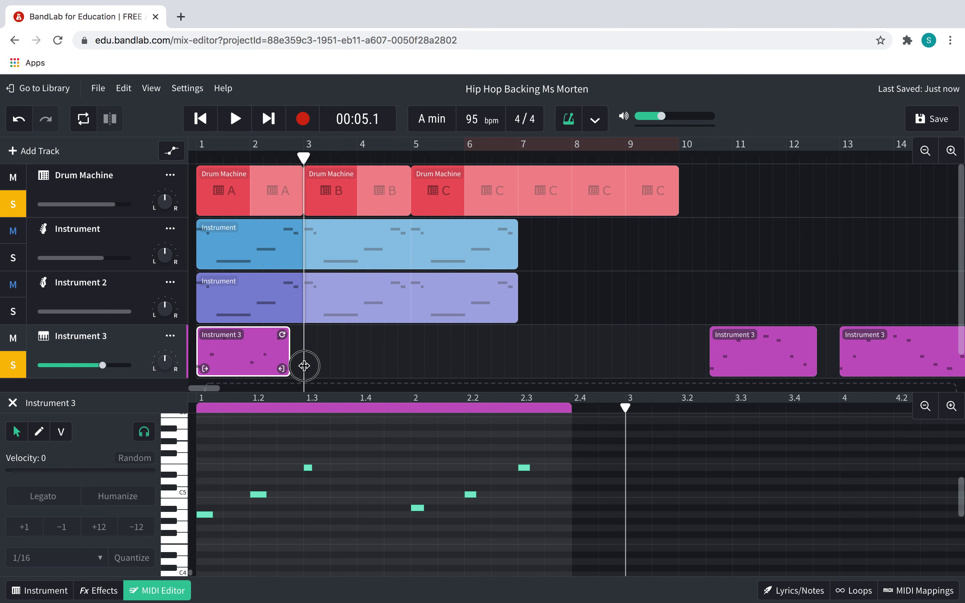
# Step: Stretch the bar-1 riff clip to end exactly at bar 3
pyautogui.click(290, 157)
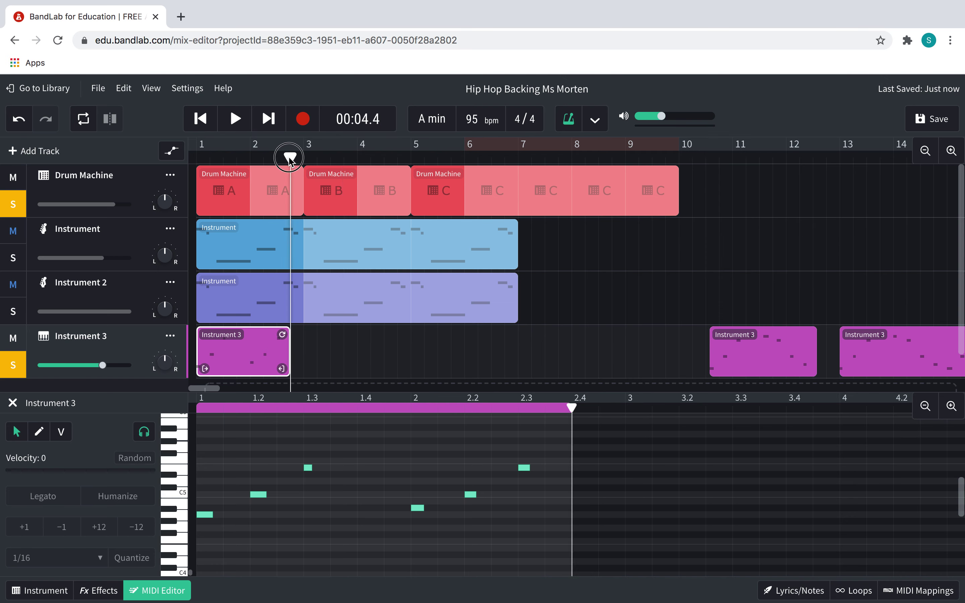
pyautogui.moveTo(290, 157)
pyautogui.mouseDown()
pyautogui.moveTo(193, 155)
pyautogui.moveTo(305, 159)
pyautogui.mouseUp()
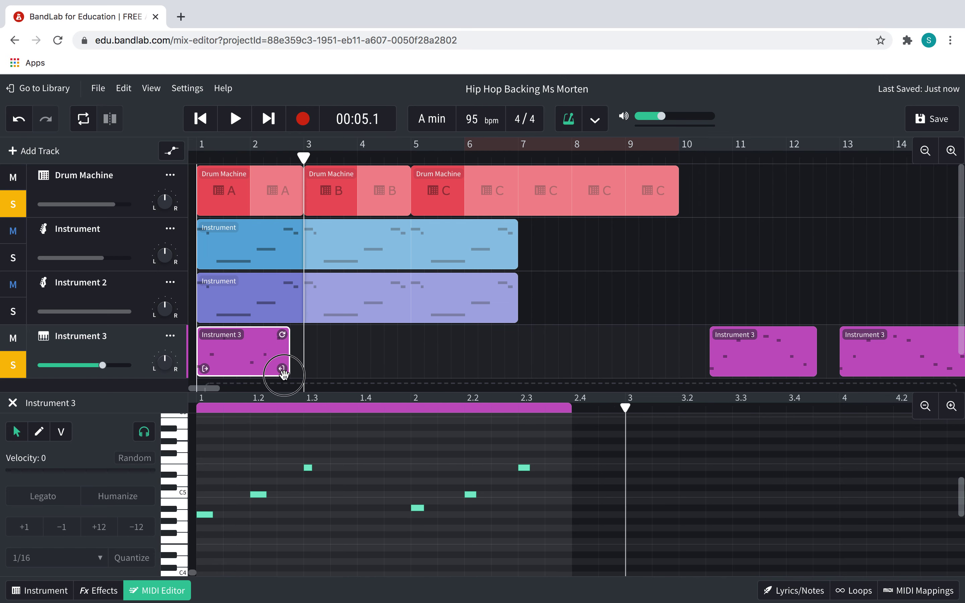
pyautogui.moveTo(283, 372); pyautogui.dragTo(299, 370)
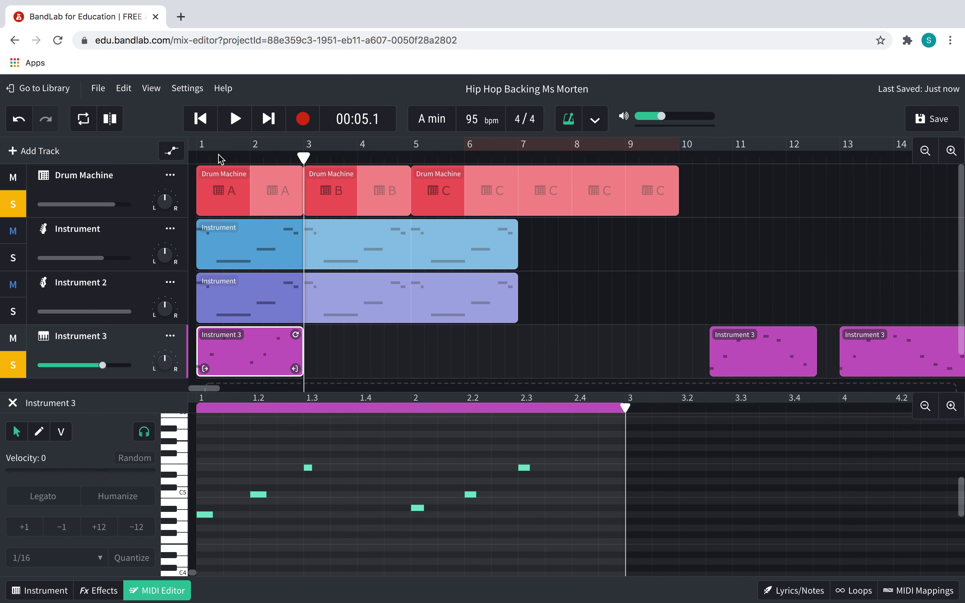
pyautogui.click(199, 158)
# Step: Raise the beat 1.3 riff note one pitch and slide it back onto beat 1.3
pyautogui.click(261, 360)
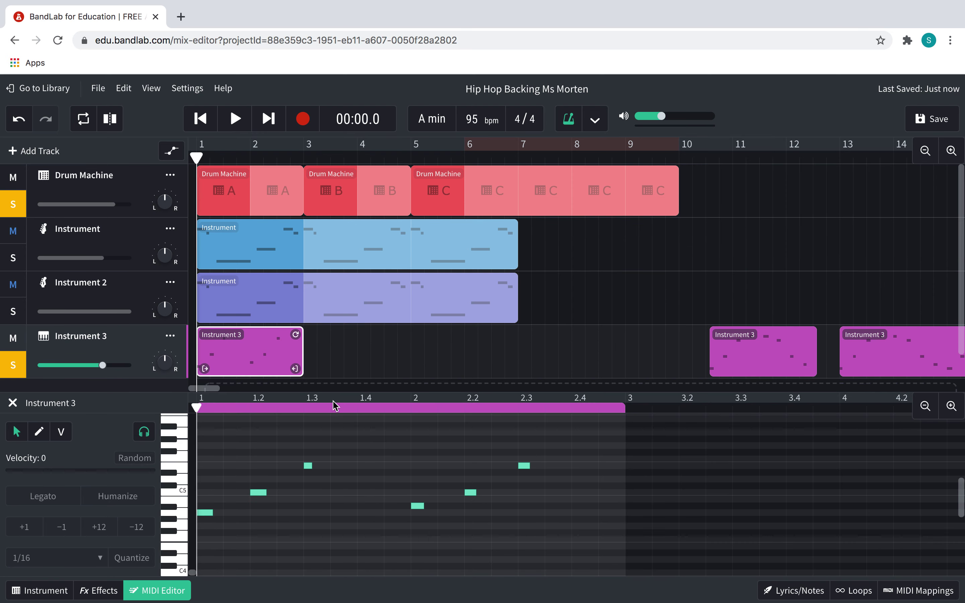
pyautogui.scroll(-1, 383, 566)
pyautogui.scroll(3, 377, 491)
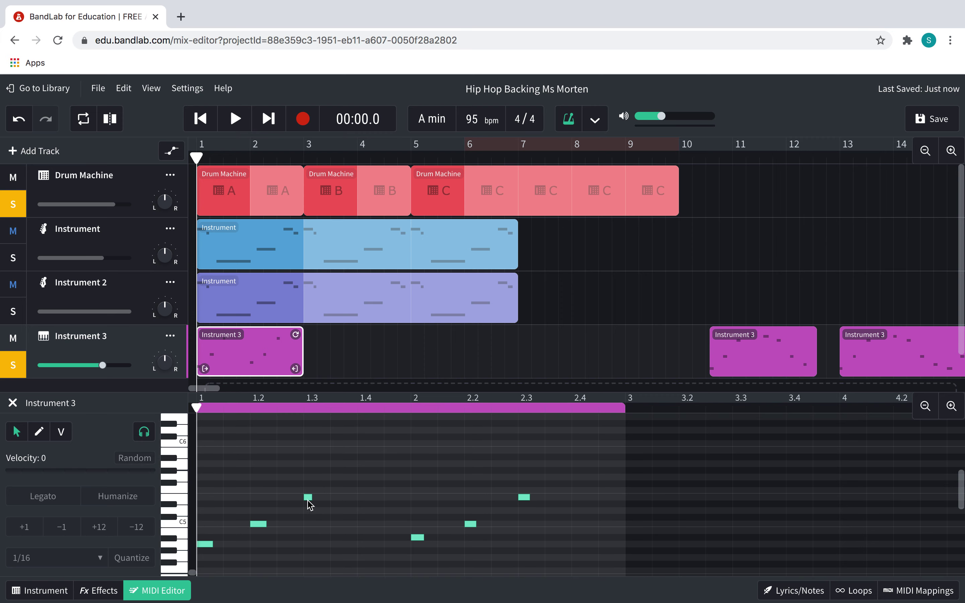
pyautogui.moveTo(310, 501); pyautogui.dragTo(330, 493)
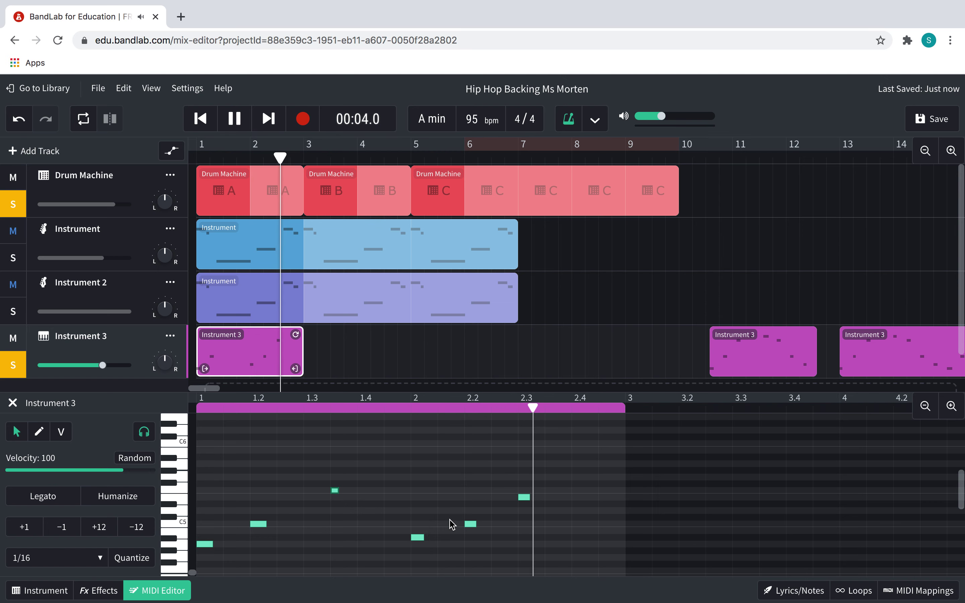
pyautogui.press('space')
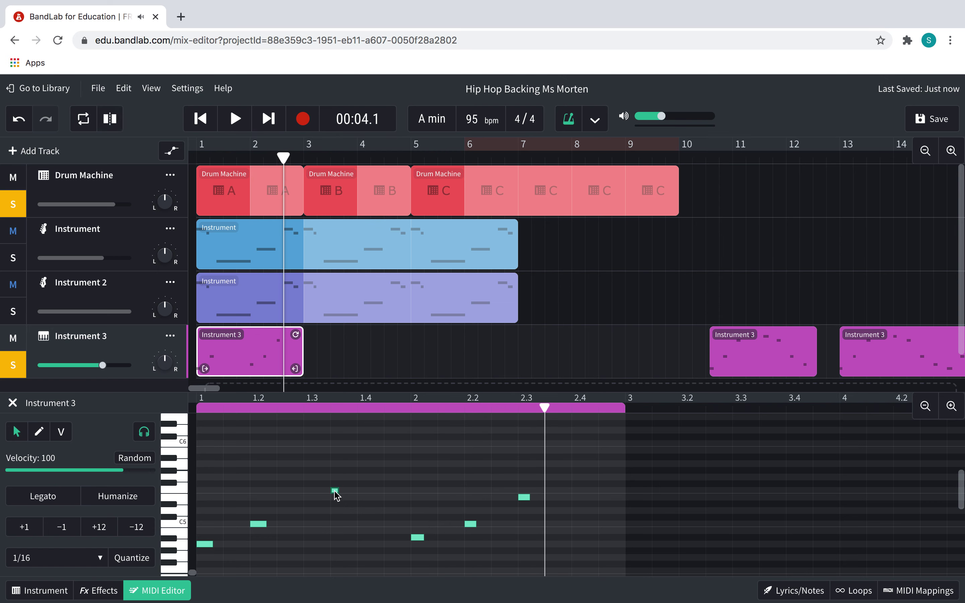
pyautogui.moveTo(336, 495); pyautogui.dragTo(311, 492)
pyautogui.scroll(-1, 317, 511)
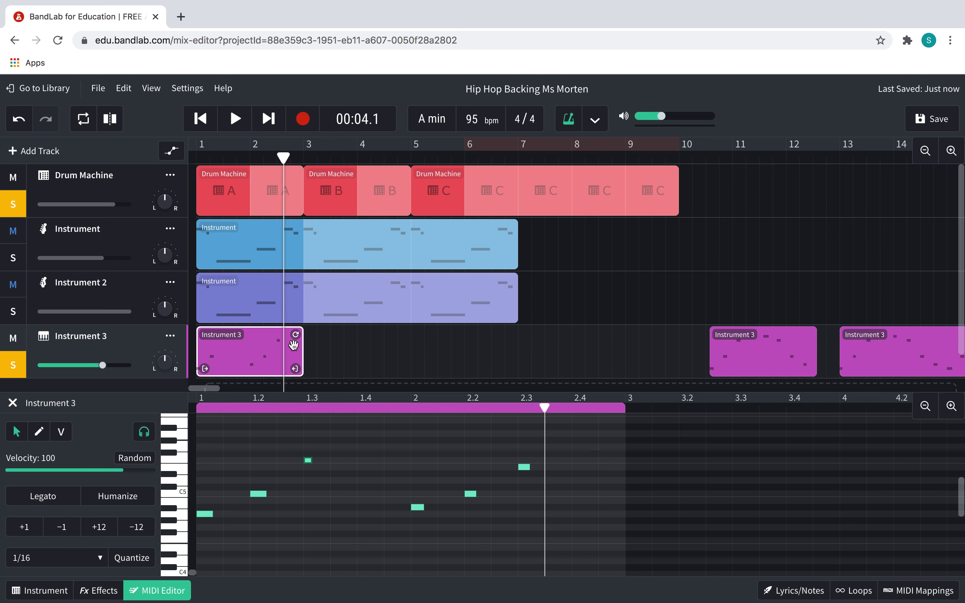
# Step: Loop the riff to bar 5, unsolo Drum Machine and Instrument 3, and raise Instrument 3's volume
pyautogui.moveTo(297, 336); pyautogui.dragTo(409, 337)
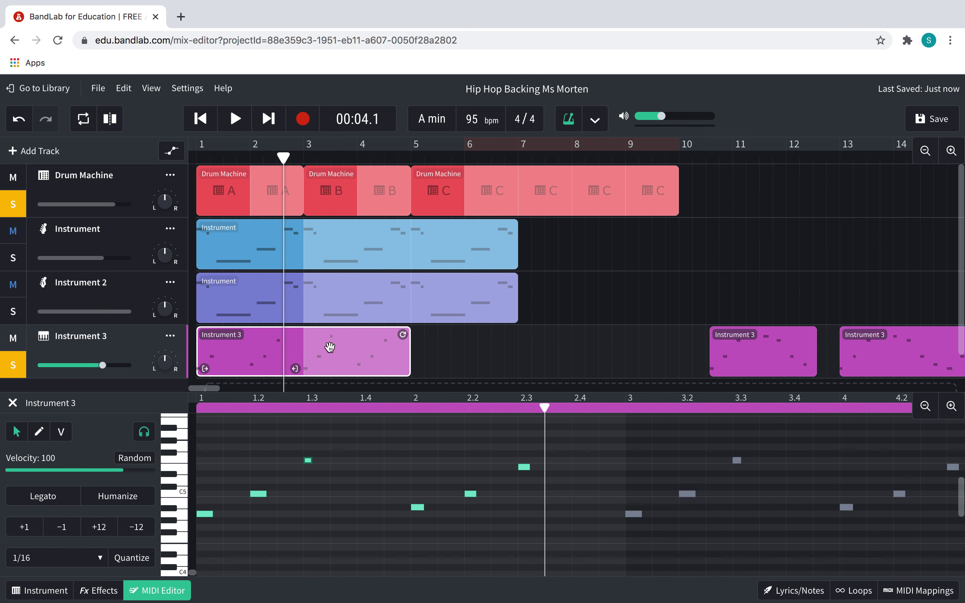
pyautogui.click(17, 206)
pyautogui.click(19, 368)
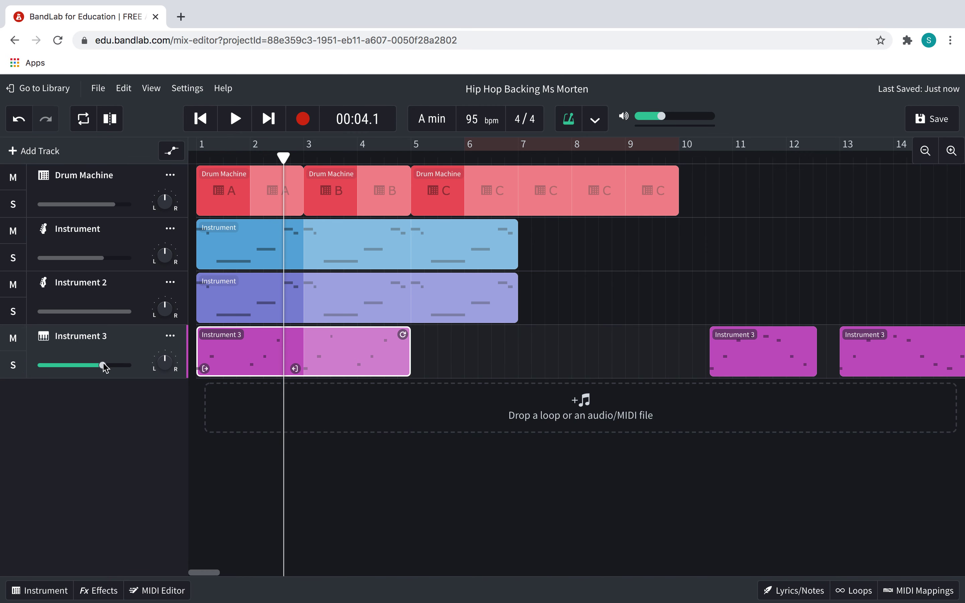
pyautogui.moveTo(104, 365); pyautogui.dragTo(123, 365)
pyautogui.click(202, 171)
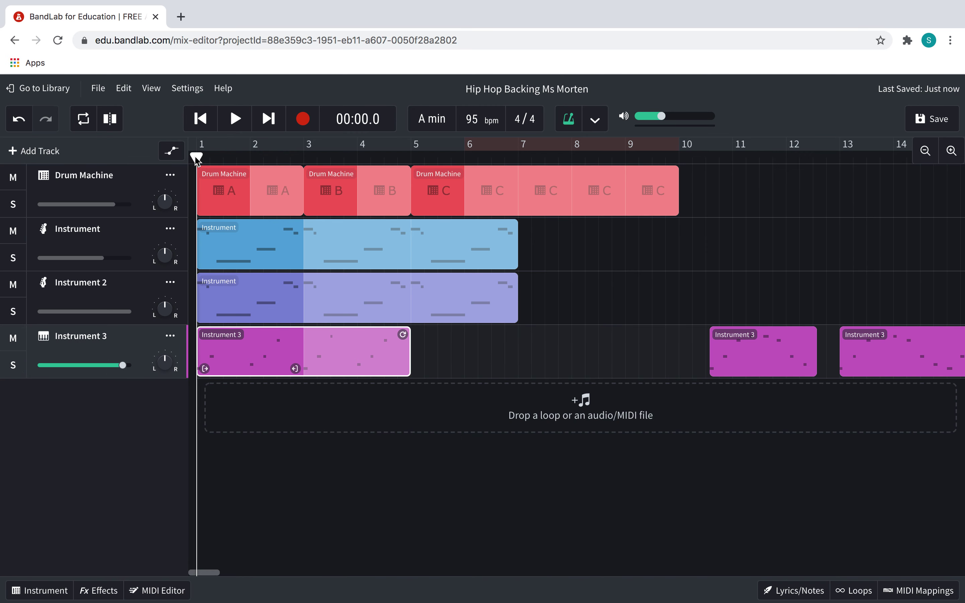
pyautogui.press('space')
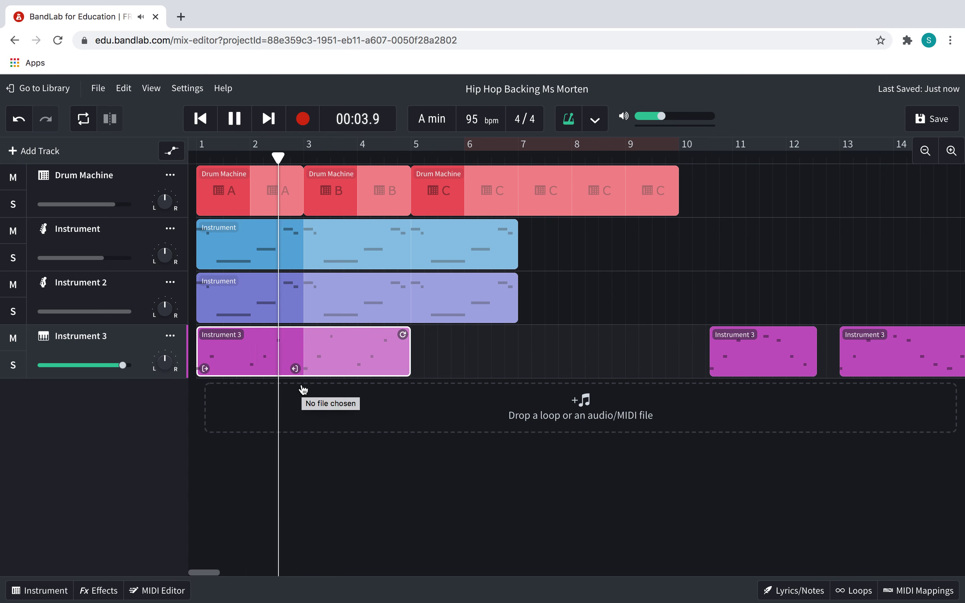
pyautogui.press('space')
# Step: Lower the short beat 1.3 riff note by one pitch and close the note editor
pyautogui.doubleClick(254, 371)
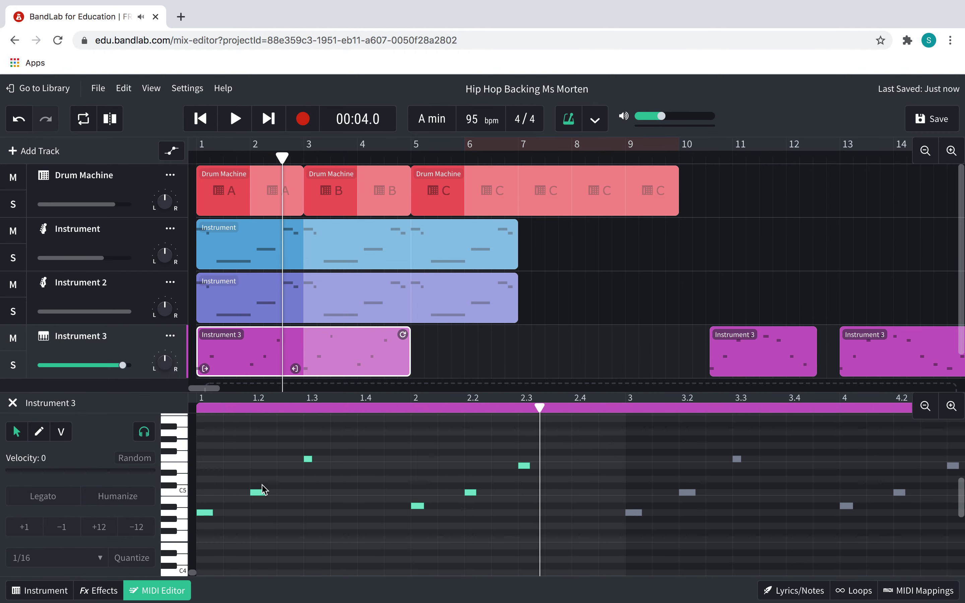
pyautogui.click(212, 515)
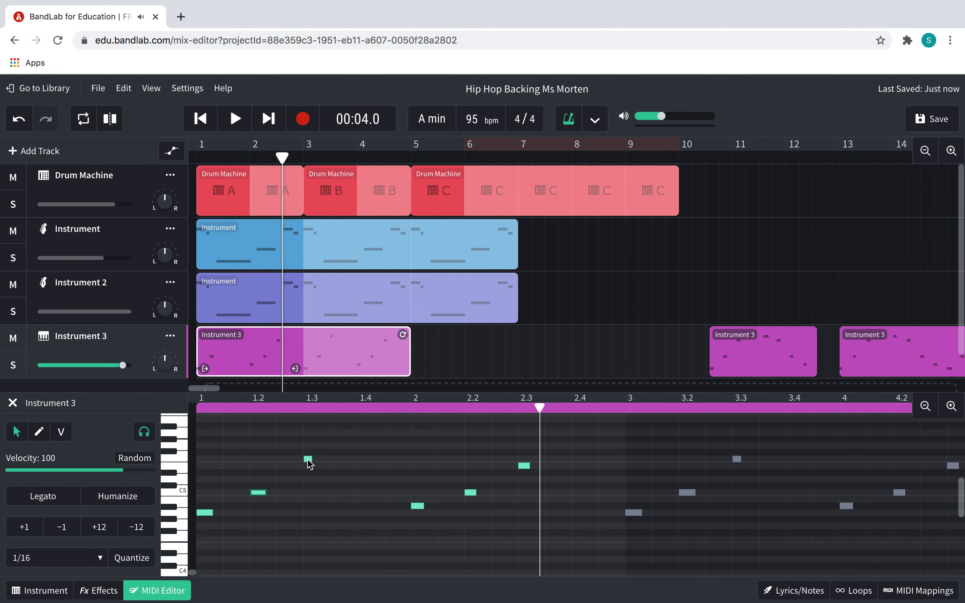
pyautogui.click(307, 460)
pyautogui.moveTo(307, 460); pyautogui.dragTo(308, 466)
pyautogui.click(12, 402)
pyautogui.click(196, 154)
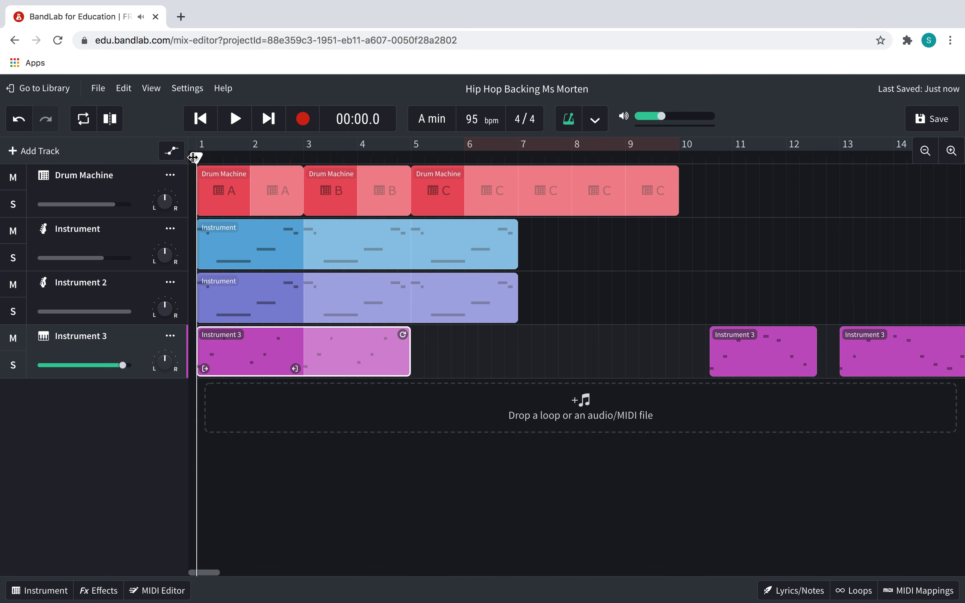
pyautogui.press('space')
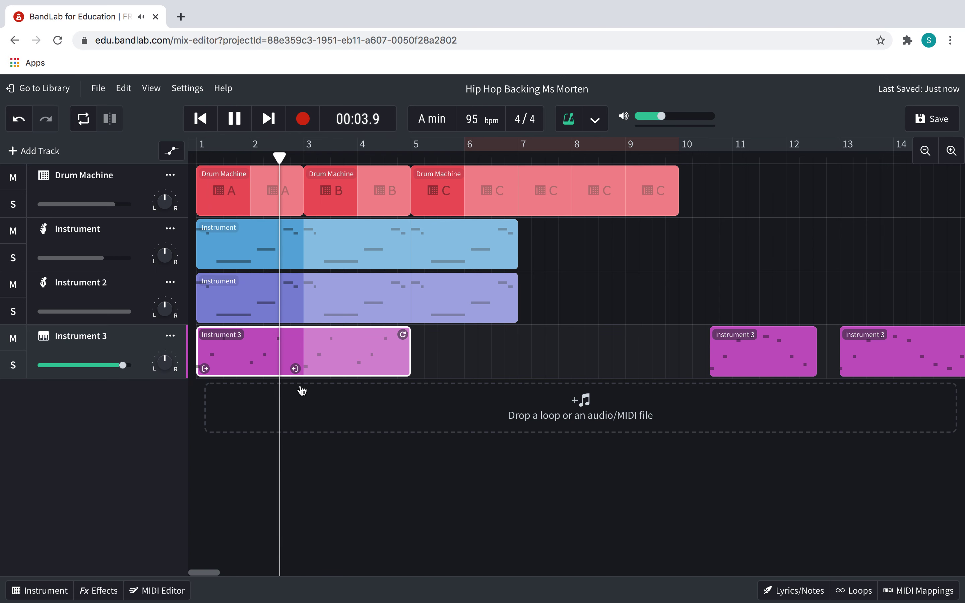
pyautogui.press('space')
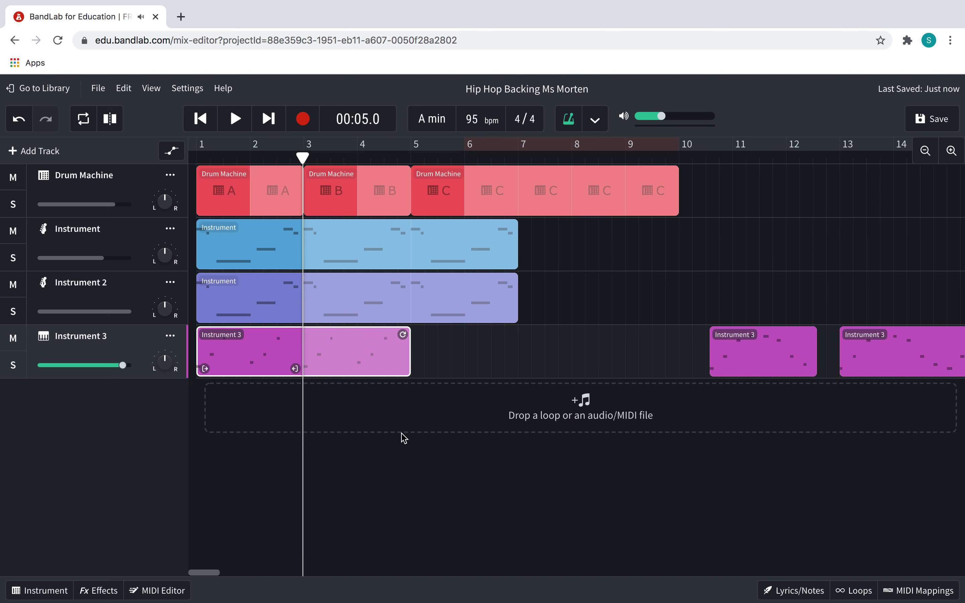